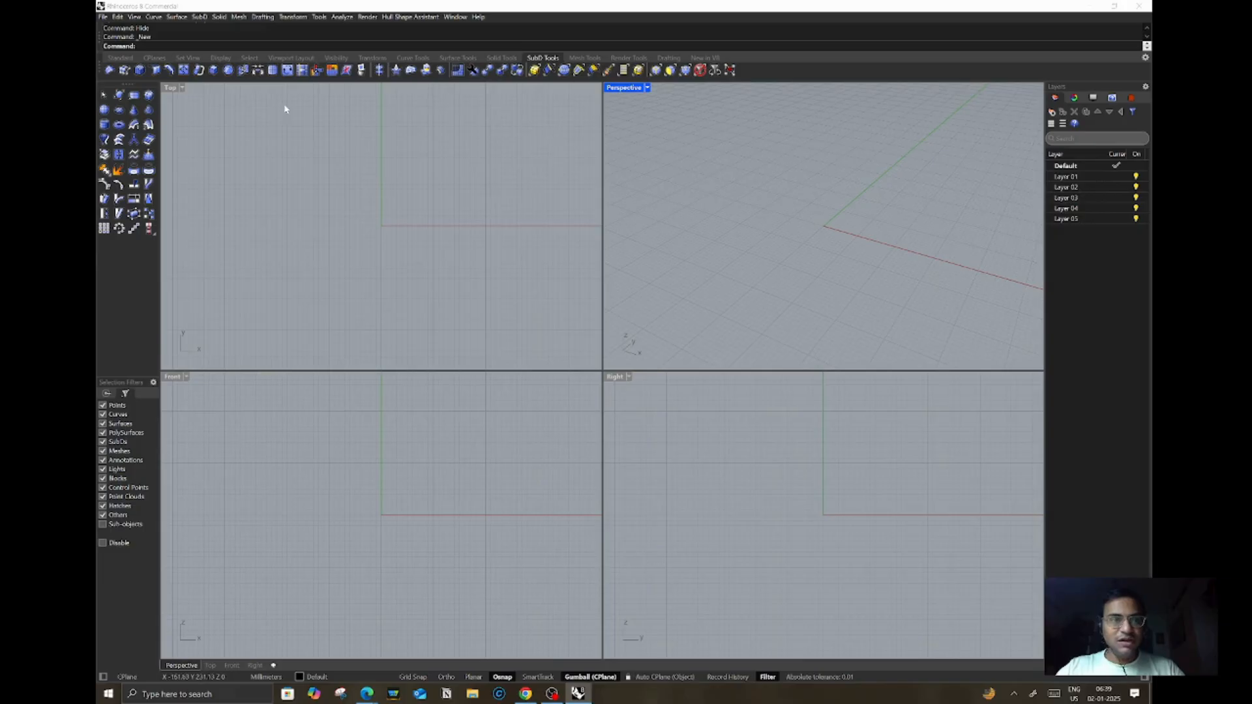
Step: Create a SubD box in the Perspective viewport by picking two base corners and a height
left_click(148, 95)
left_click(716, 179)
left_click(852, 319)
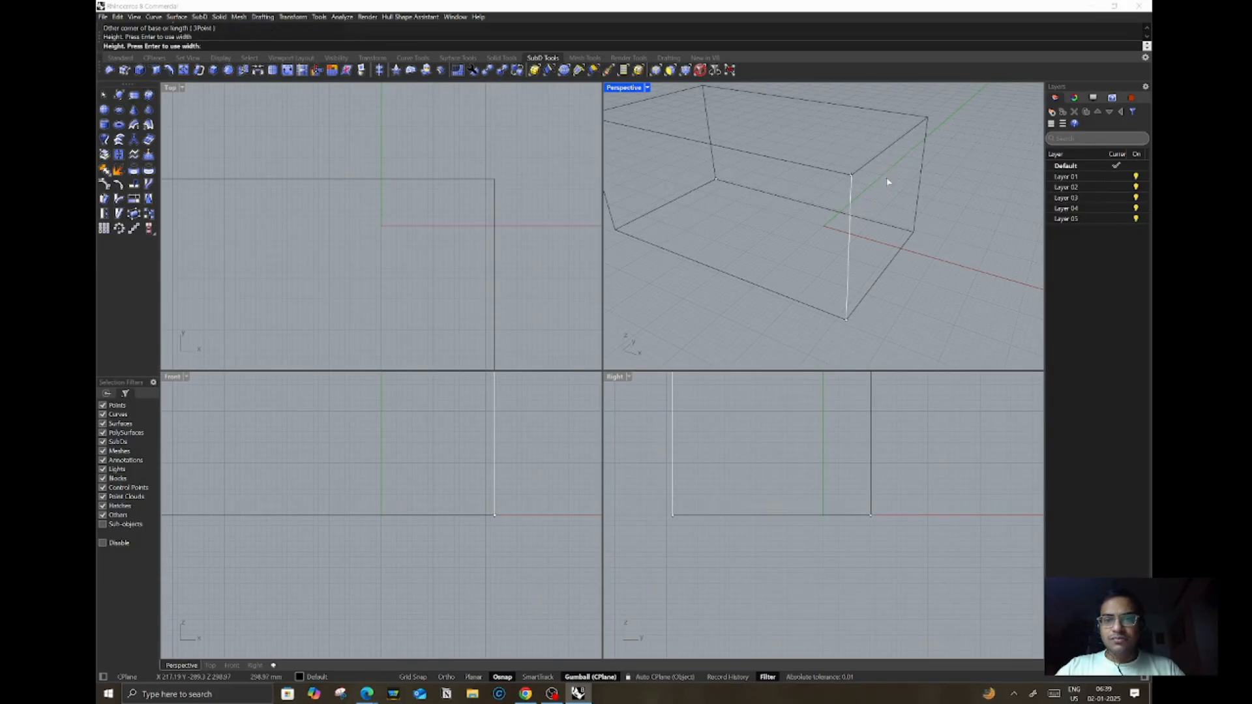
left_click(887, 183)
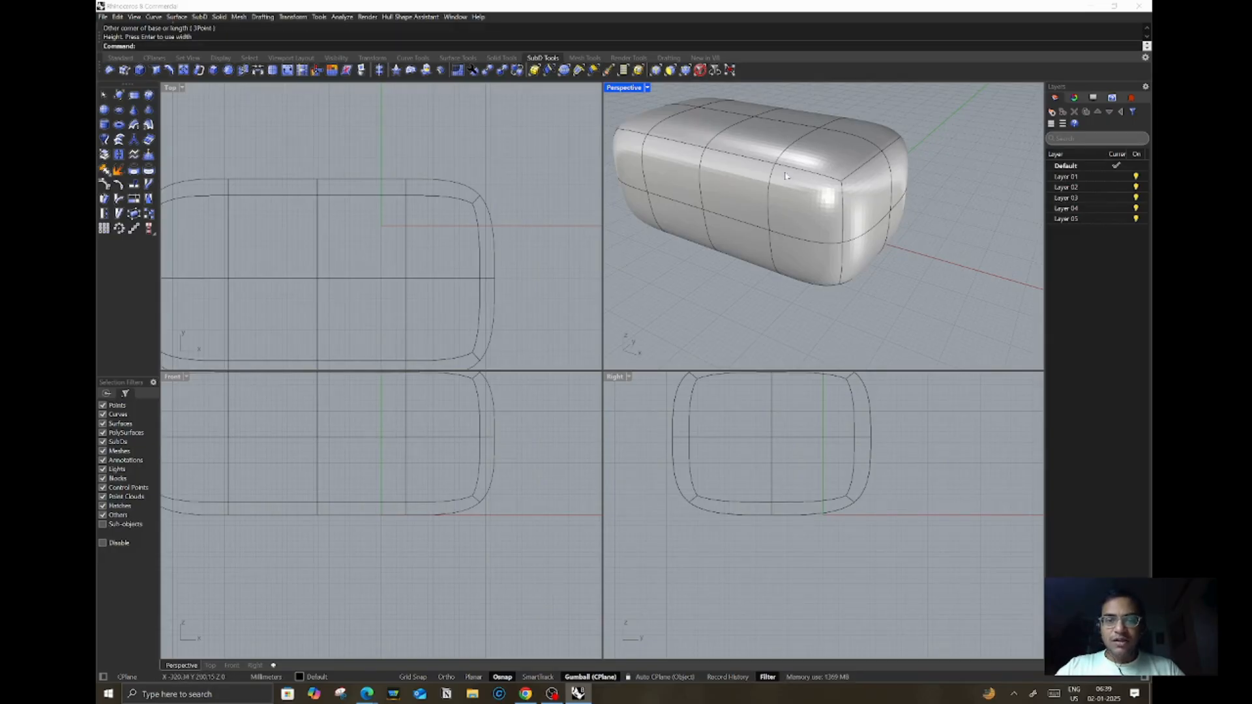
Step: Toggle the SubD box to flat display and set the Perspective viewport to Shaded mode
key("Tab")
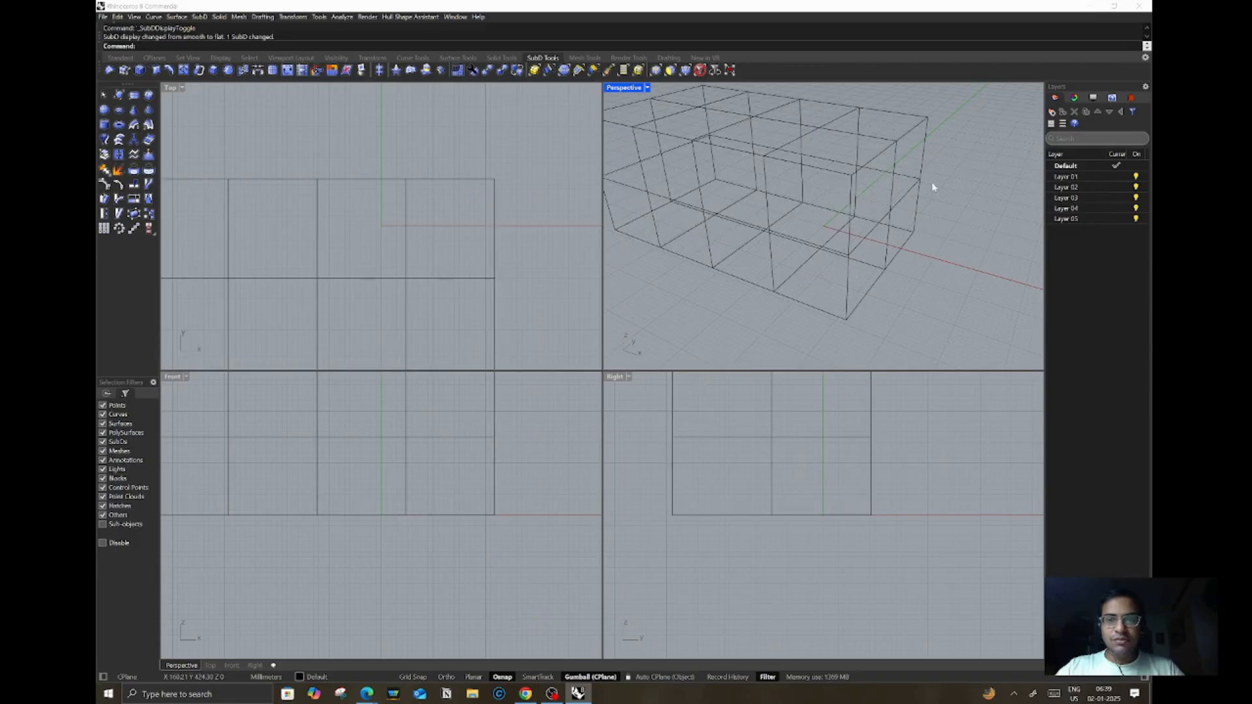
left_click(648, 88)
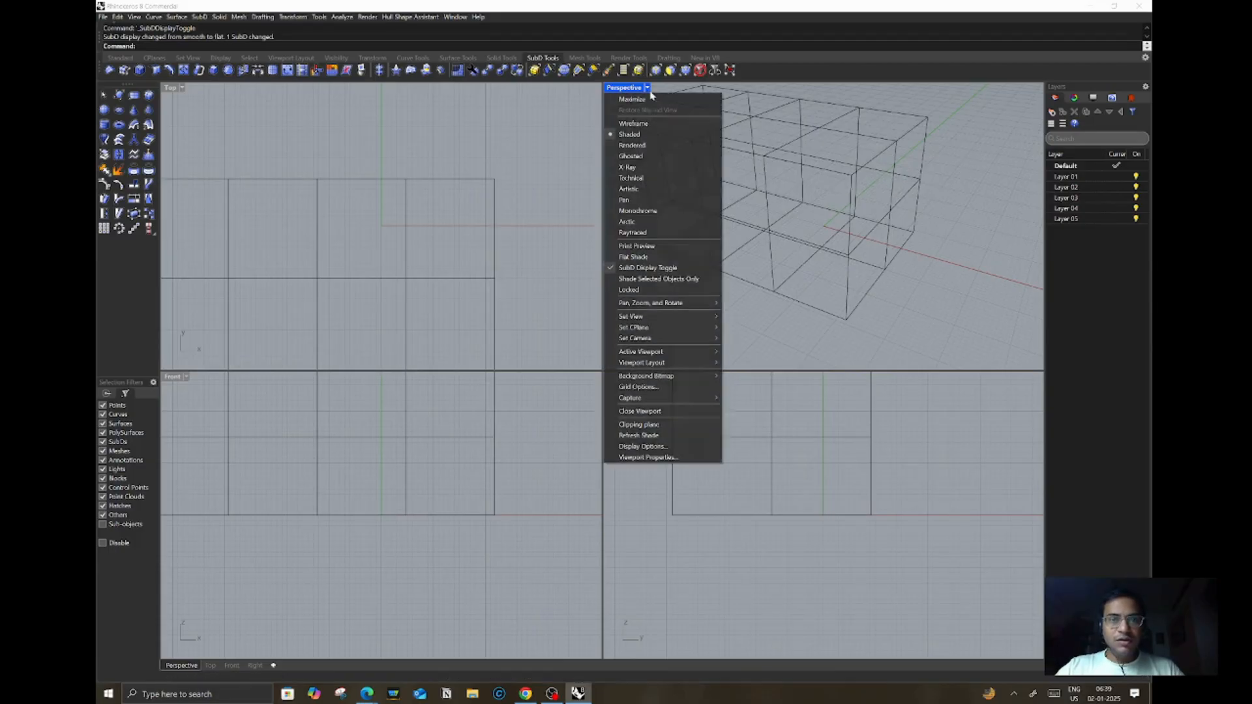
left_click(647, 136)
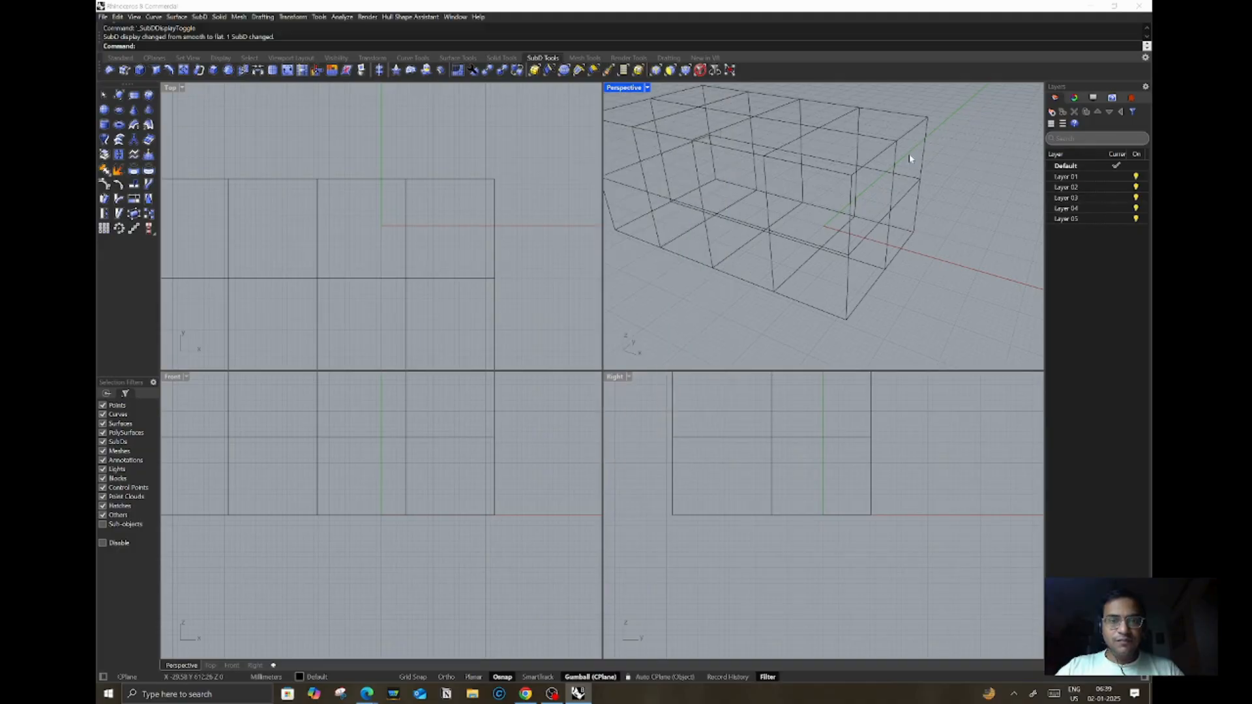
Step: Select a single face on the top of the SubD box
left_click(906, 222)
scroll(894, 261, "down", 5)
left_click(934, 228)
scroll(898, 194, "up", 5)
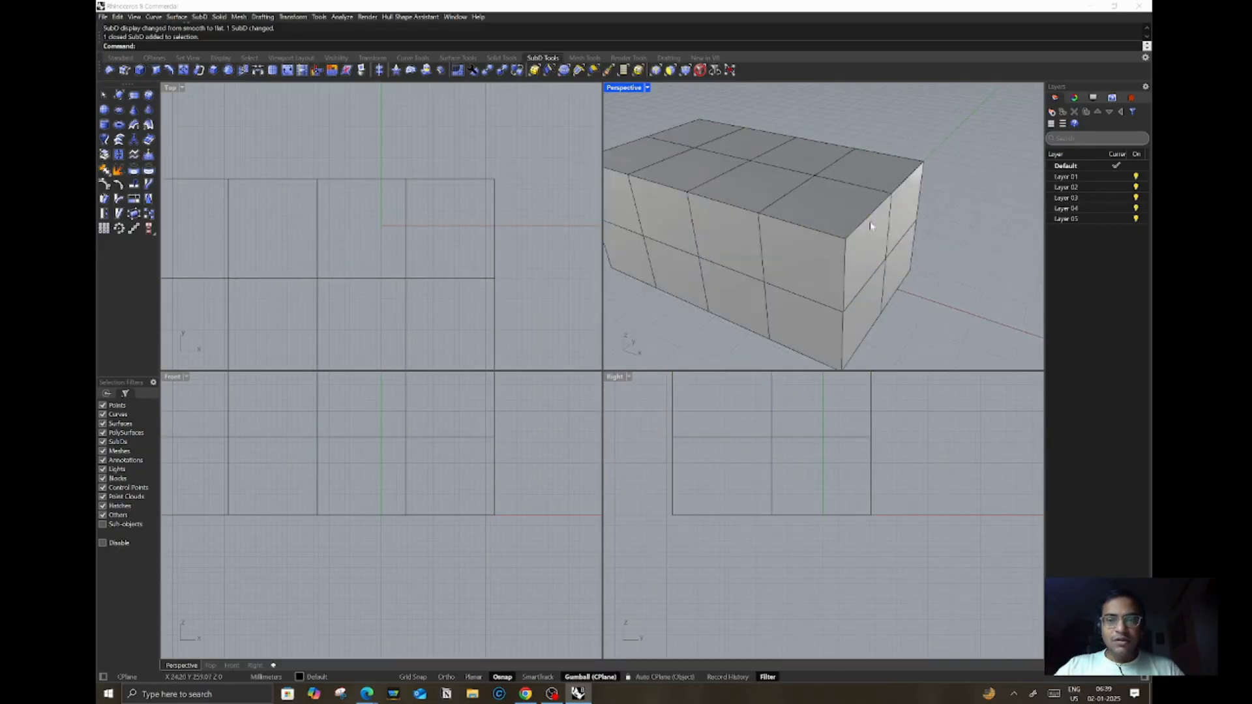
scroll(868, 244, "up", 1)
left_click(838, 193, "ctrl+shift")
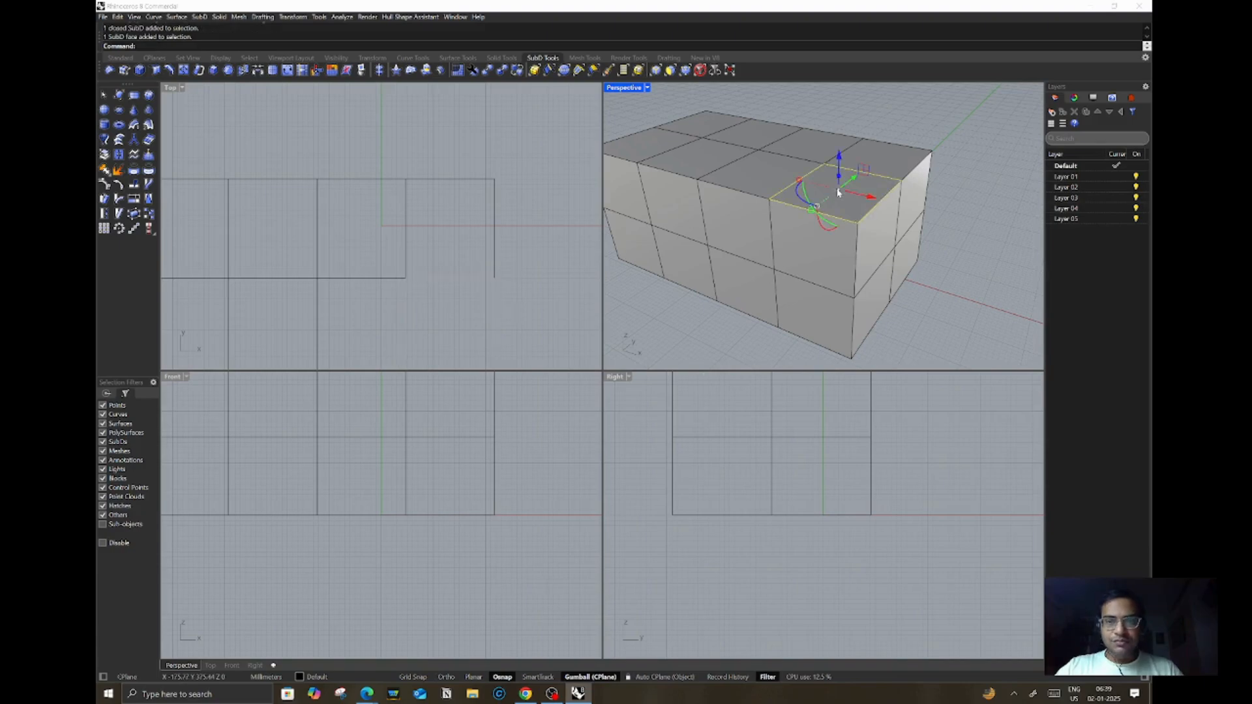
Step: Select edges and a corner vertex along the box's top right corner to inspect sub-object selection
left_click(970, 138)
left_click(929, 154, "ctrl+shift")
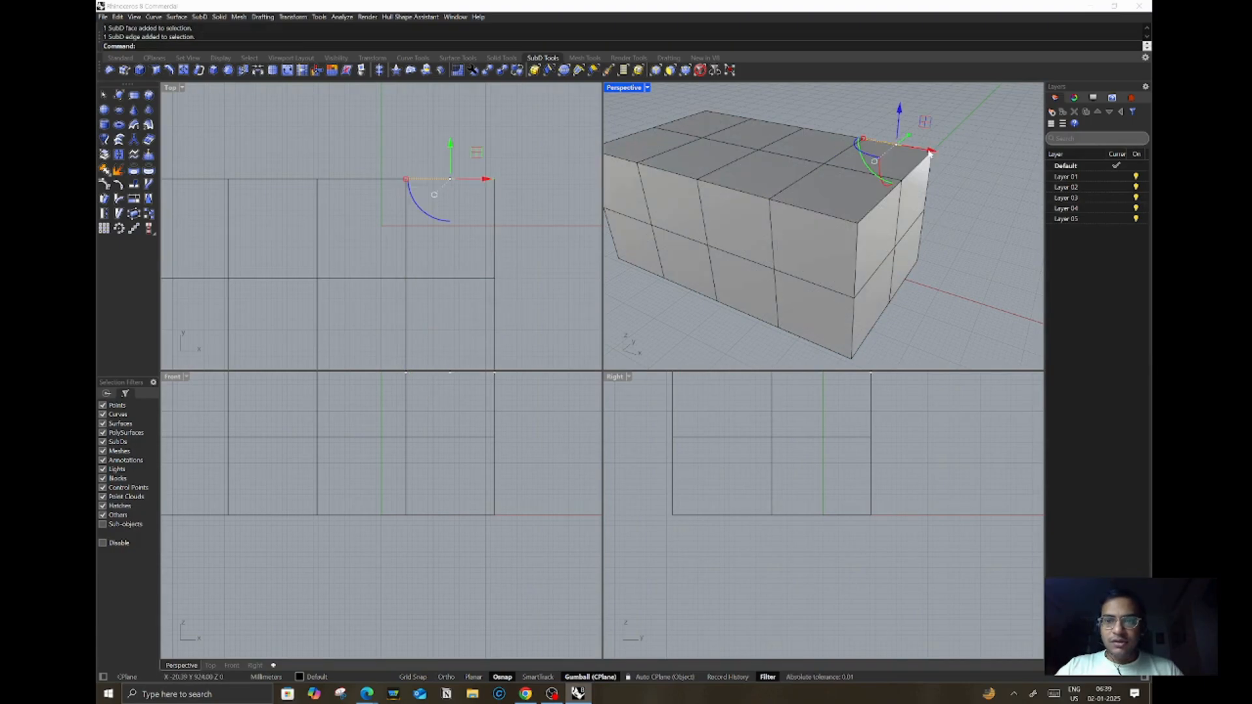
left_click(946, 157)
left_click(932, 153, "ctrl+shift")
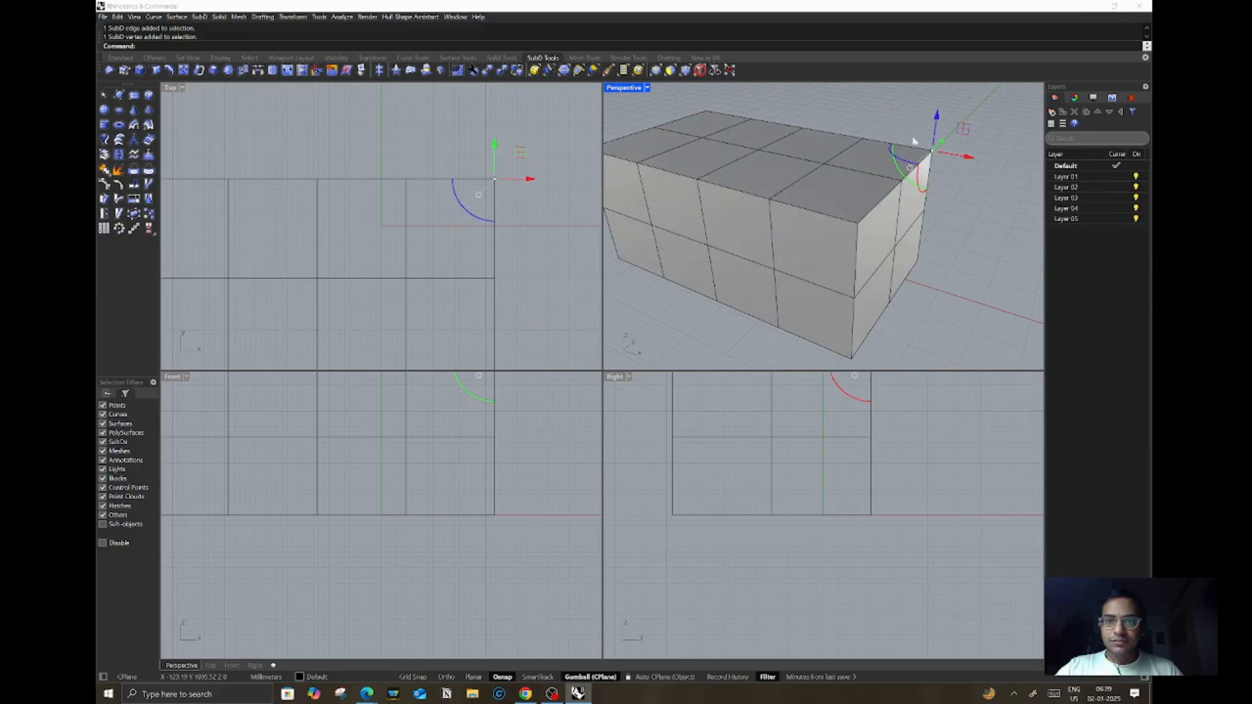
left_click(906, 151, "ctrl+shift")
left_click(948, 117)
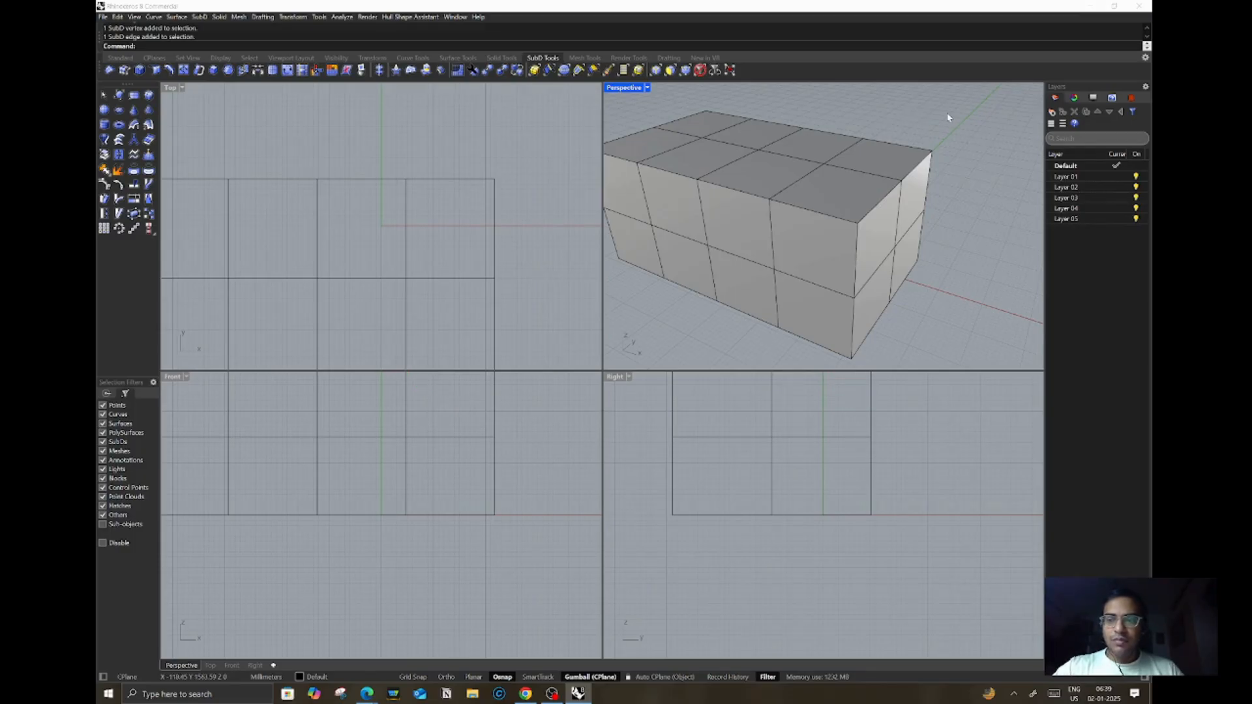
left_click(920, 149, "ctrl+shift")
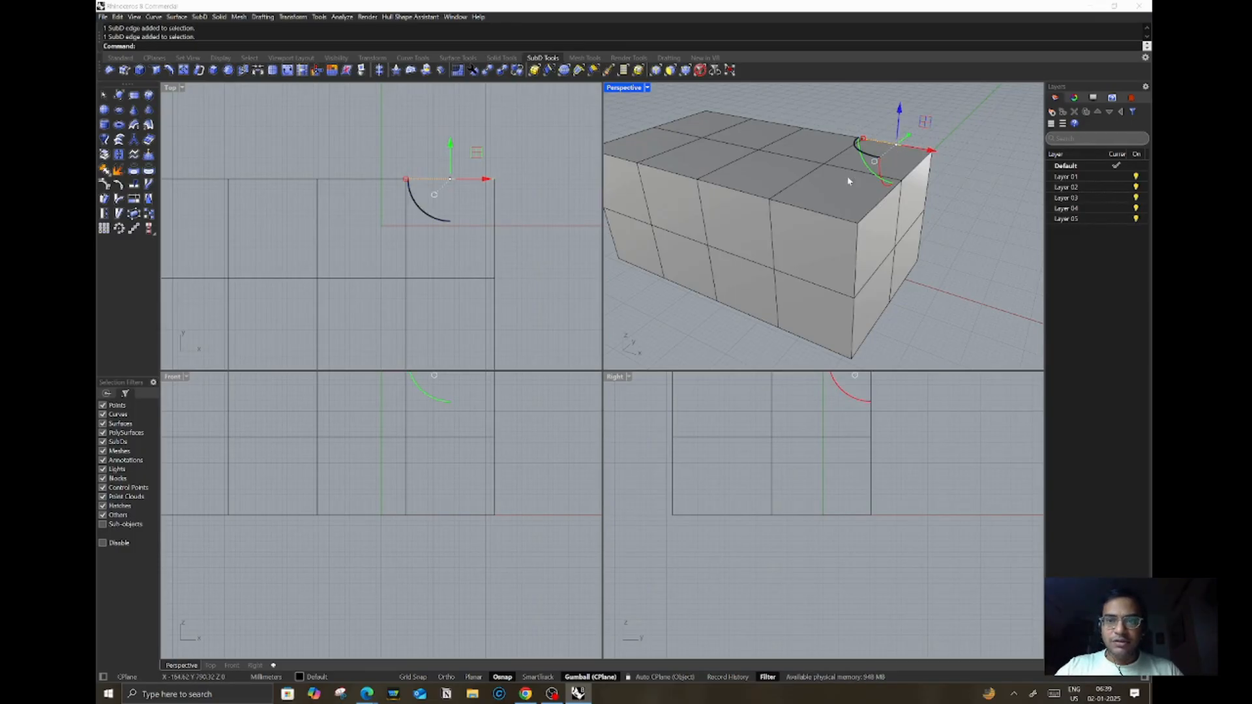
Step: Select another top edge, a face and the corner vertex of the box, then clear the selection
left_click(802, 210, "ctrl+shift")
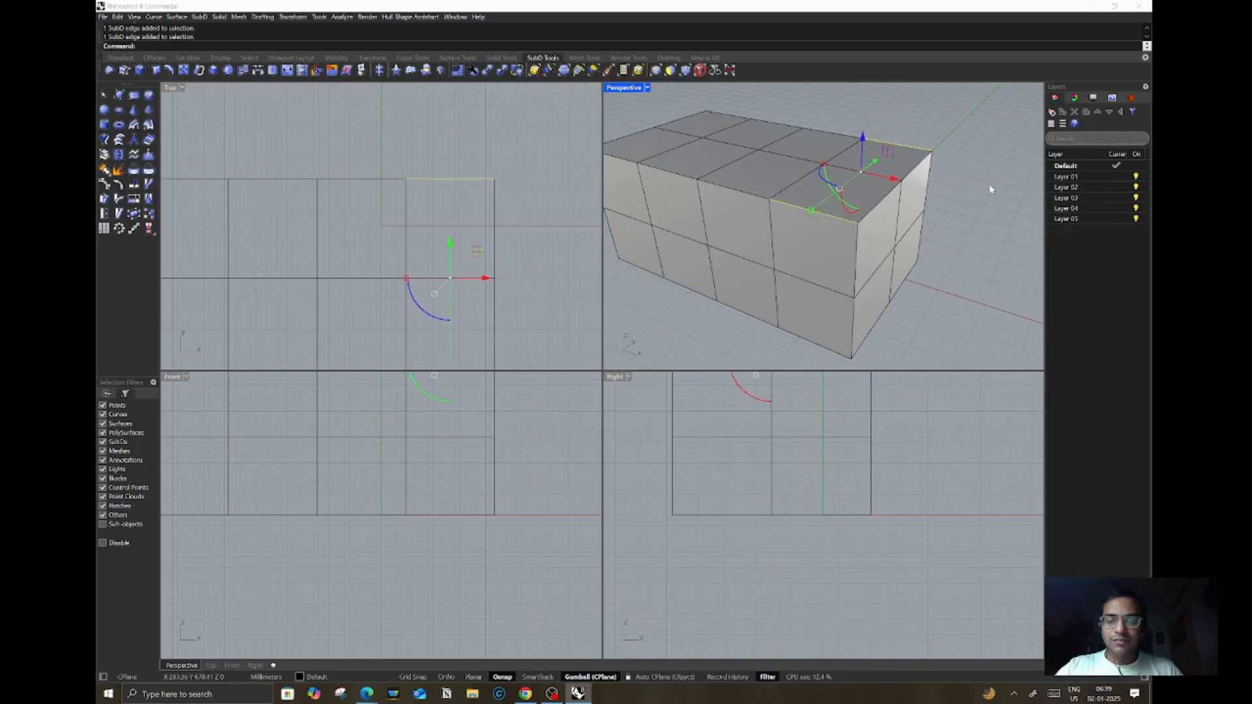
left_click(950, 200)
left_click(843, 194, "ctrl+shift")
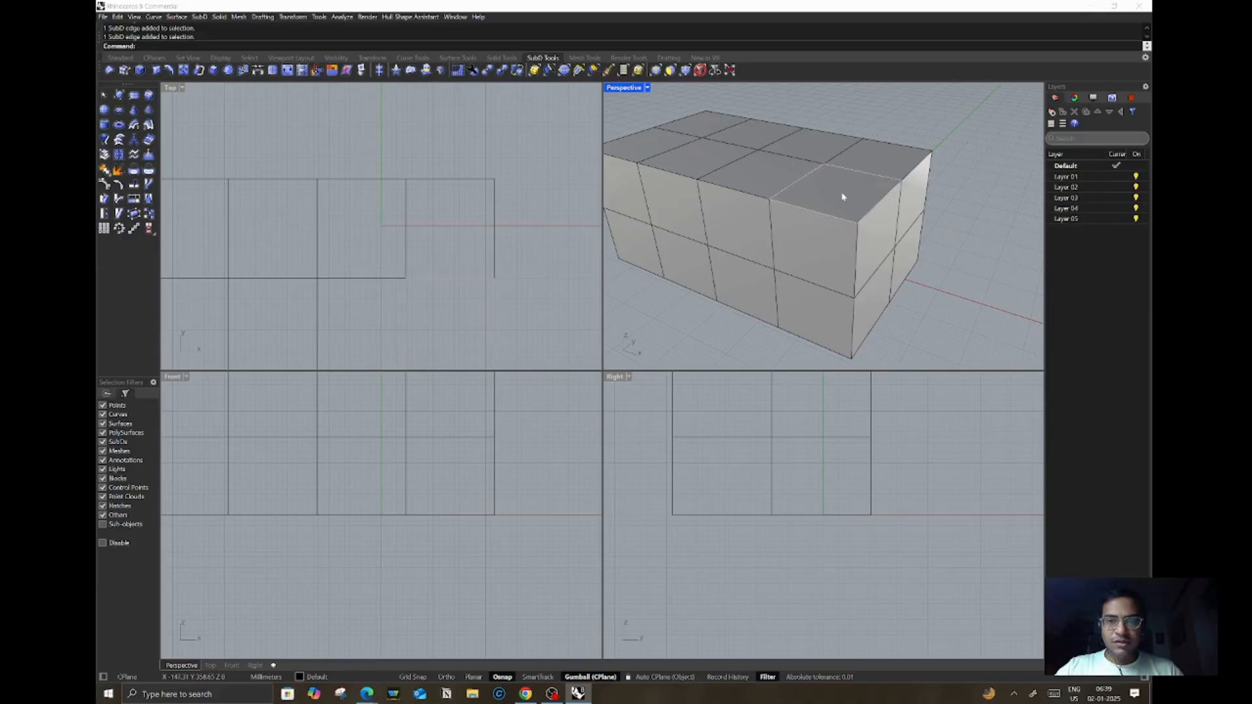
left_click(990, 135)
left_click(932, 151, "ctrl+shift")
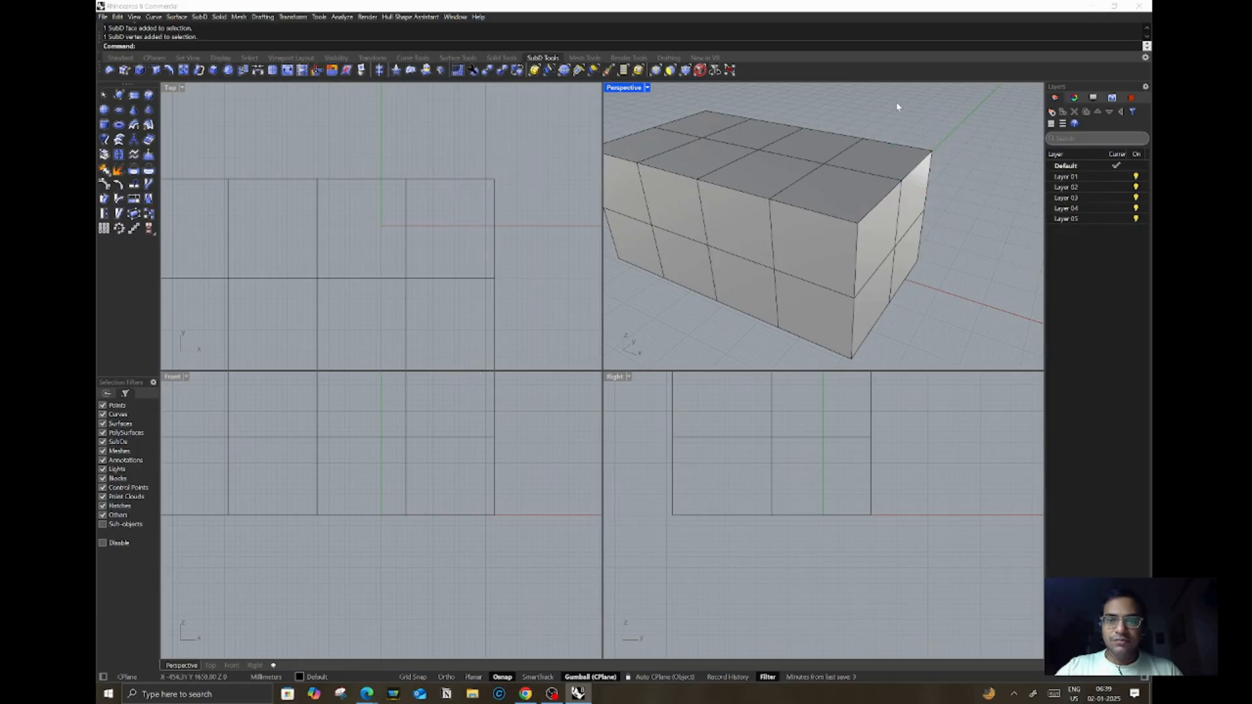
left_click(891, 143, "ctrl+shift")
left_click(970, 113)
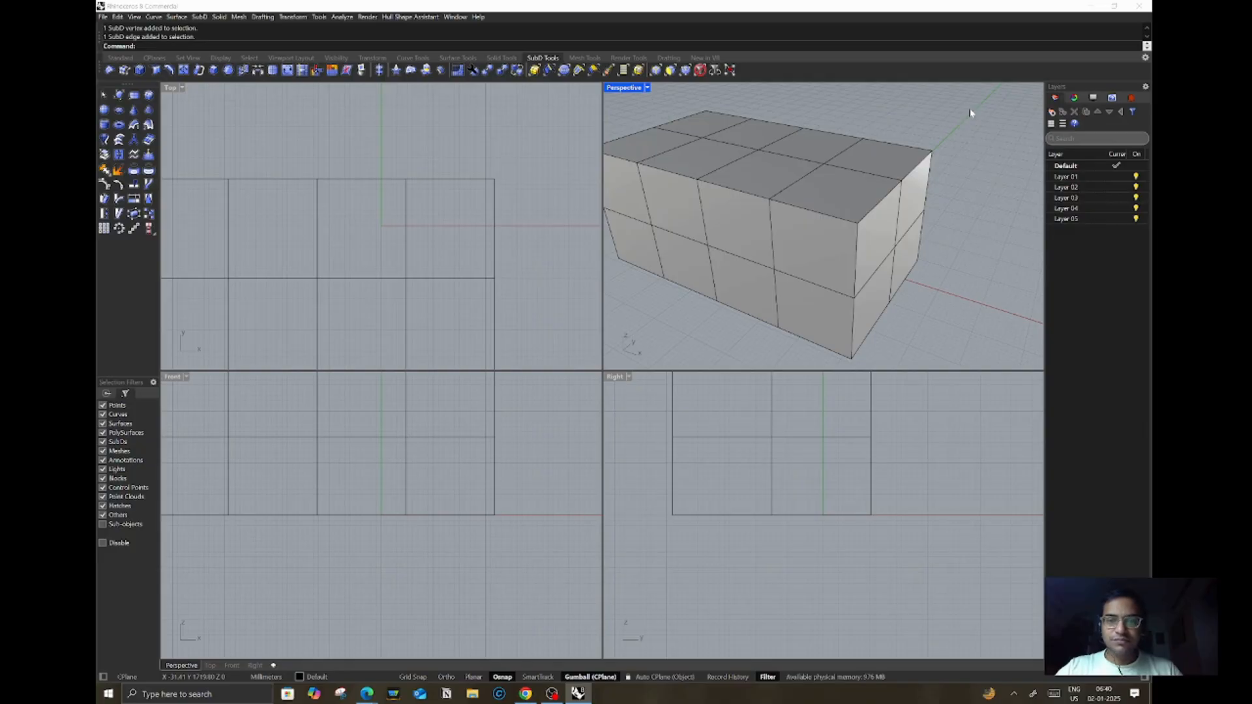
Step: Switch the box back to smooth display, then select and delete it
key("Tab")
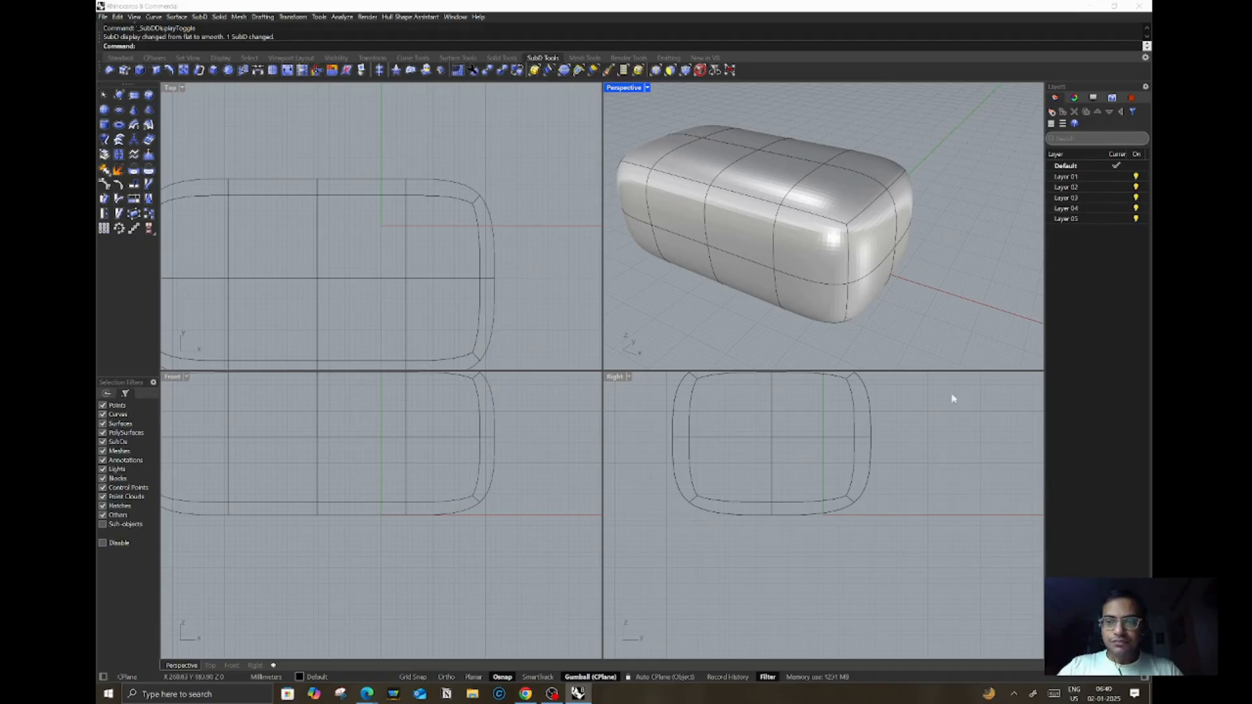
left_click(787, 230)
key("Delete")
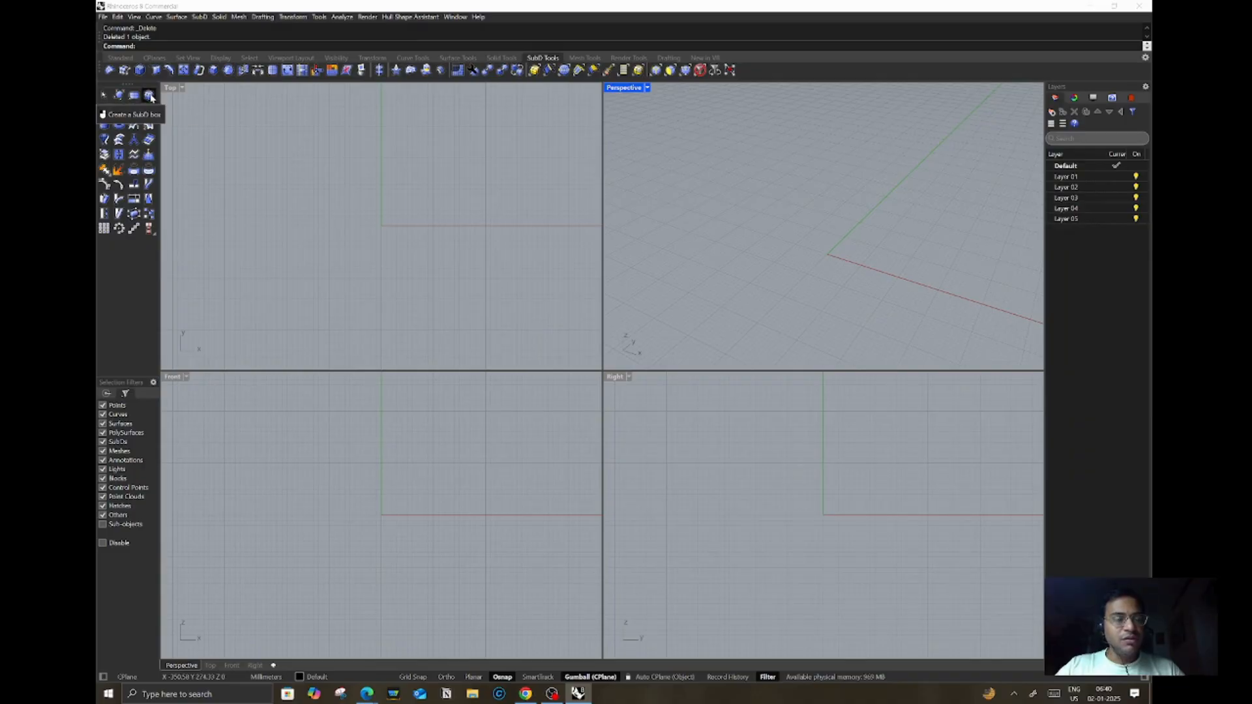
Step: Create a new SubD box in the maximized Perspective viewport by picking two base corners and a height
double_click(616, 91)
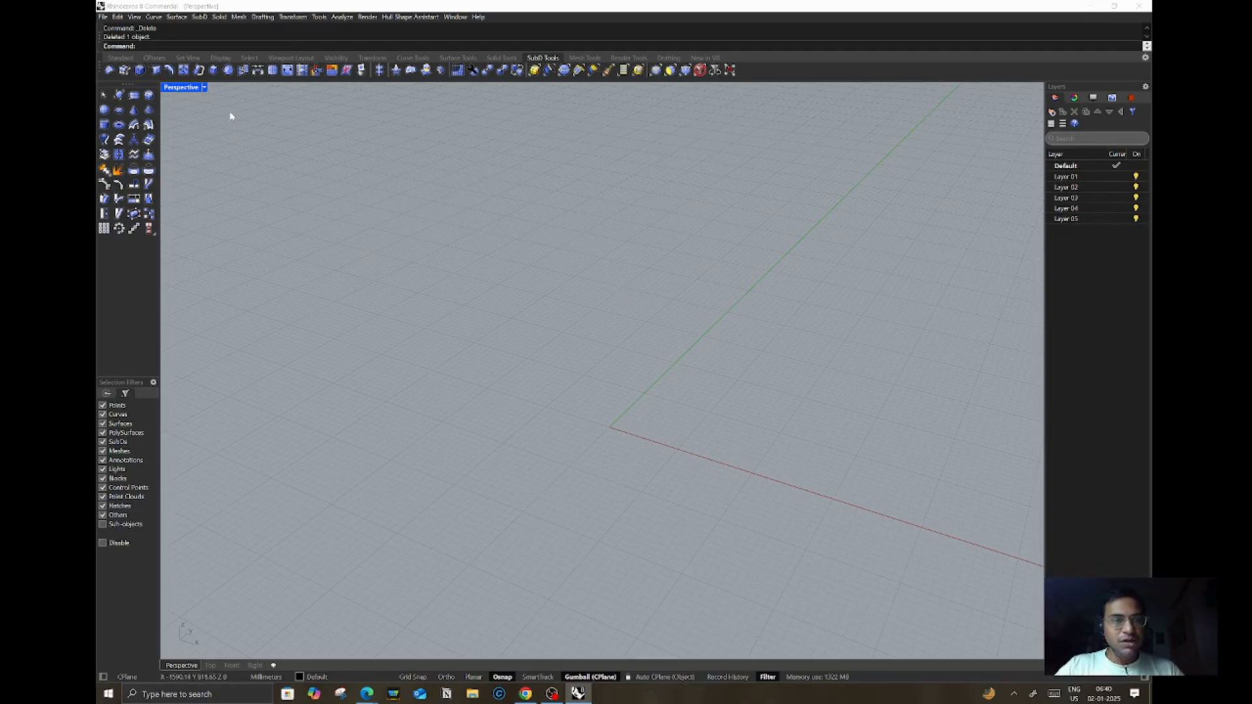
double_click(183, 87)
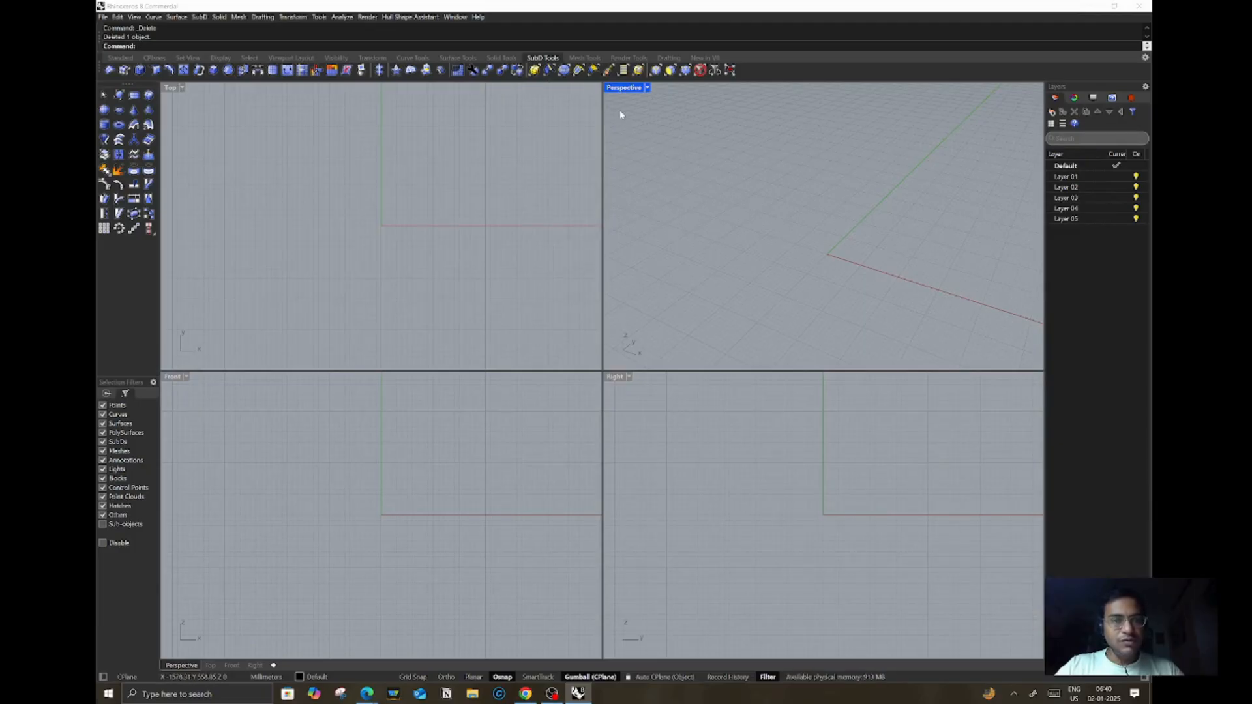
double_click(622, 88)
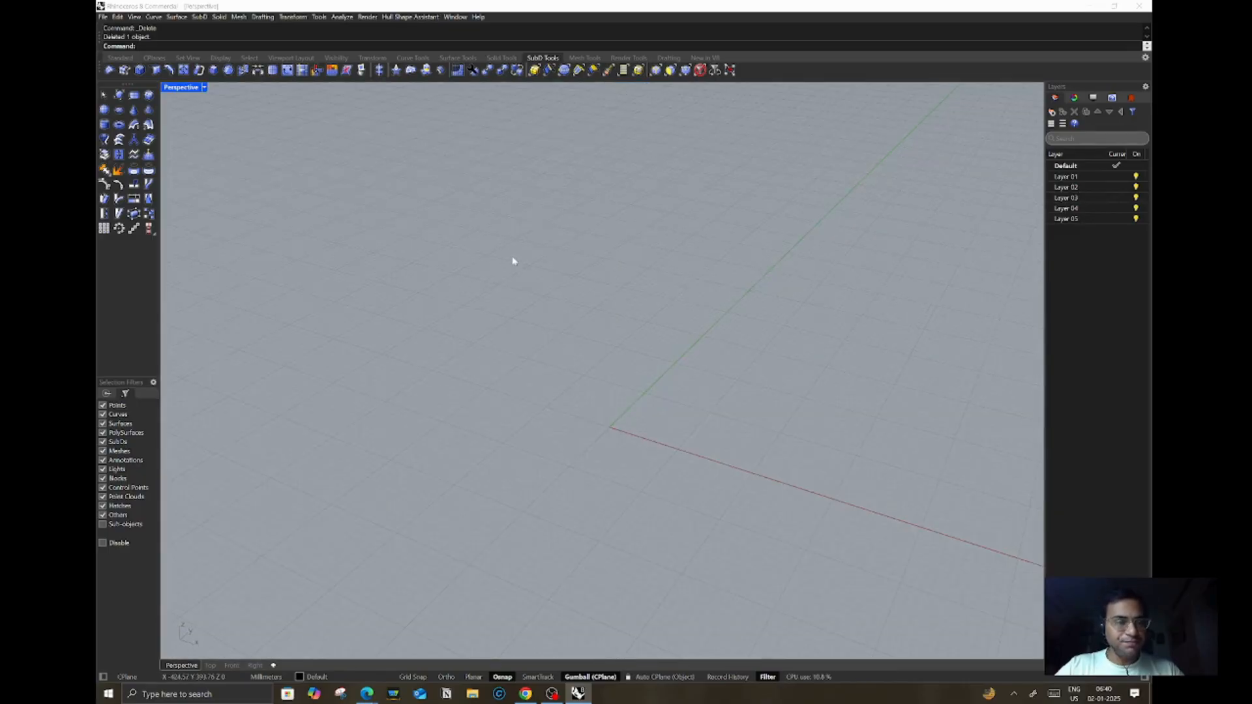
scroll(482, 277, "down", 5)
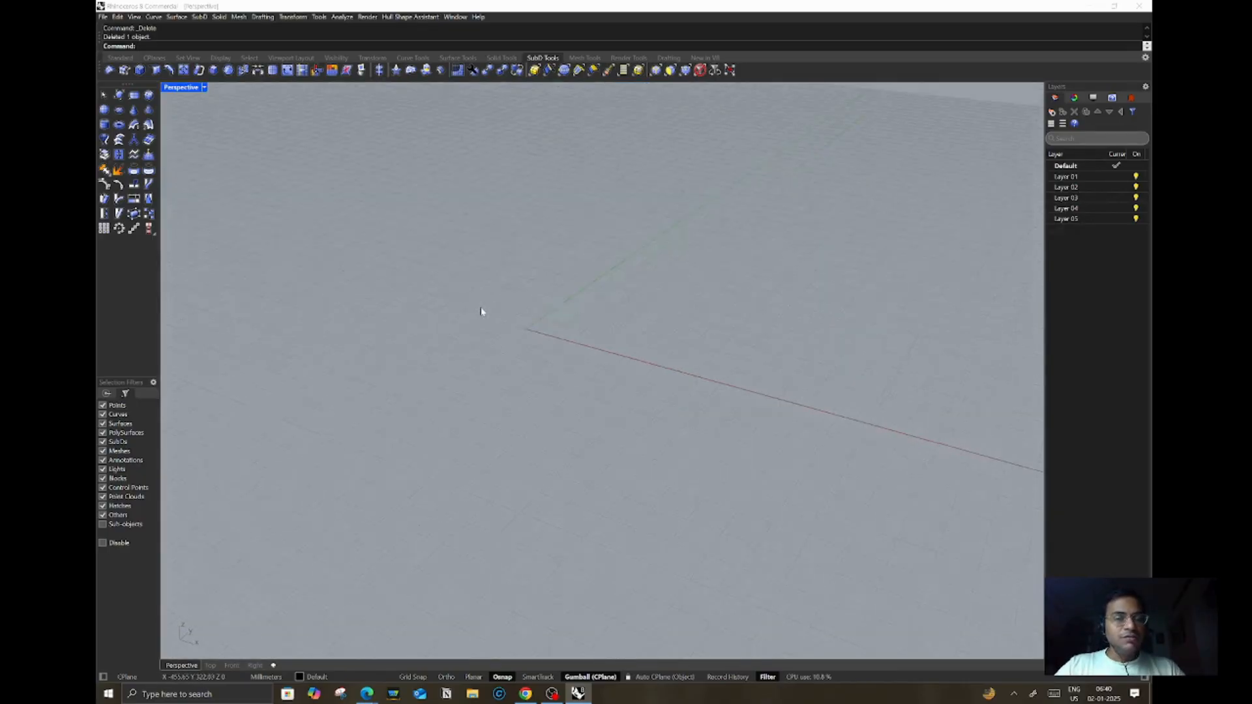
scroll(481, 257, "up", 2)
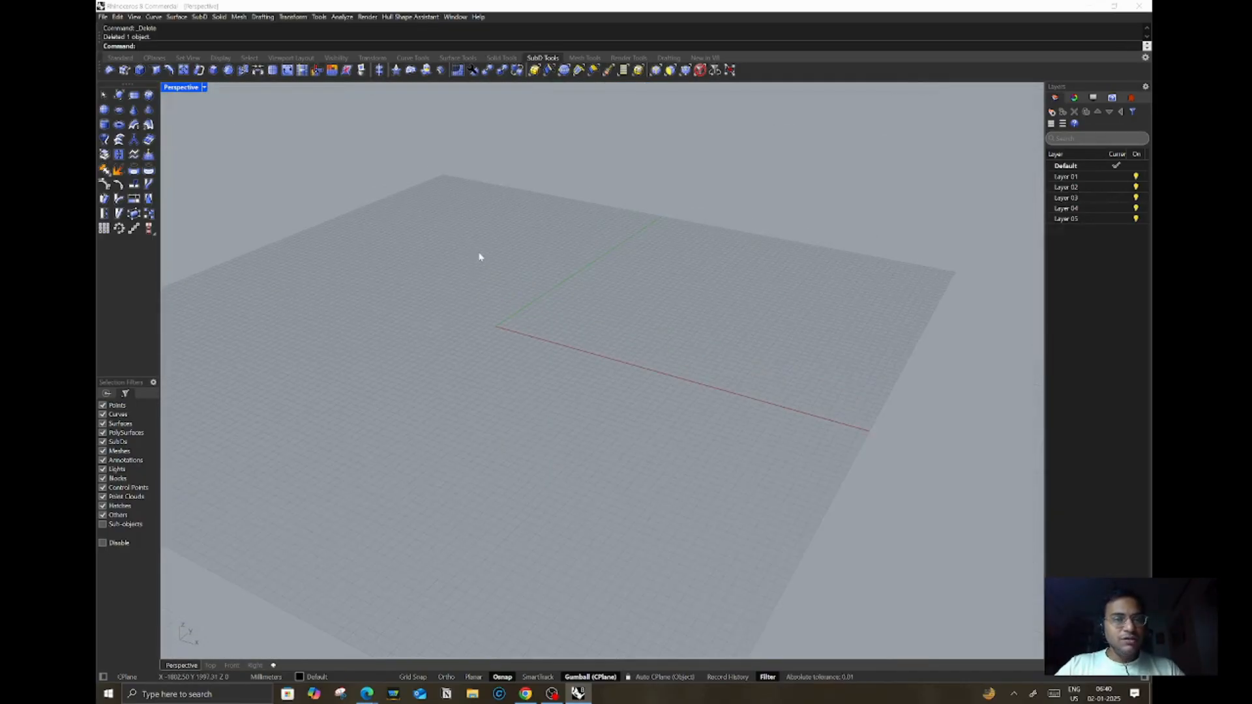
left_click(150, 96)
left_click(424, 325)
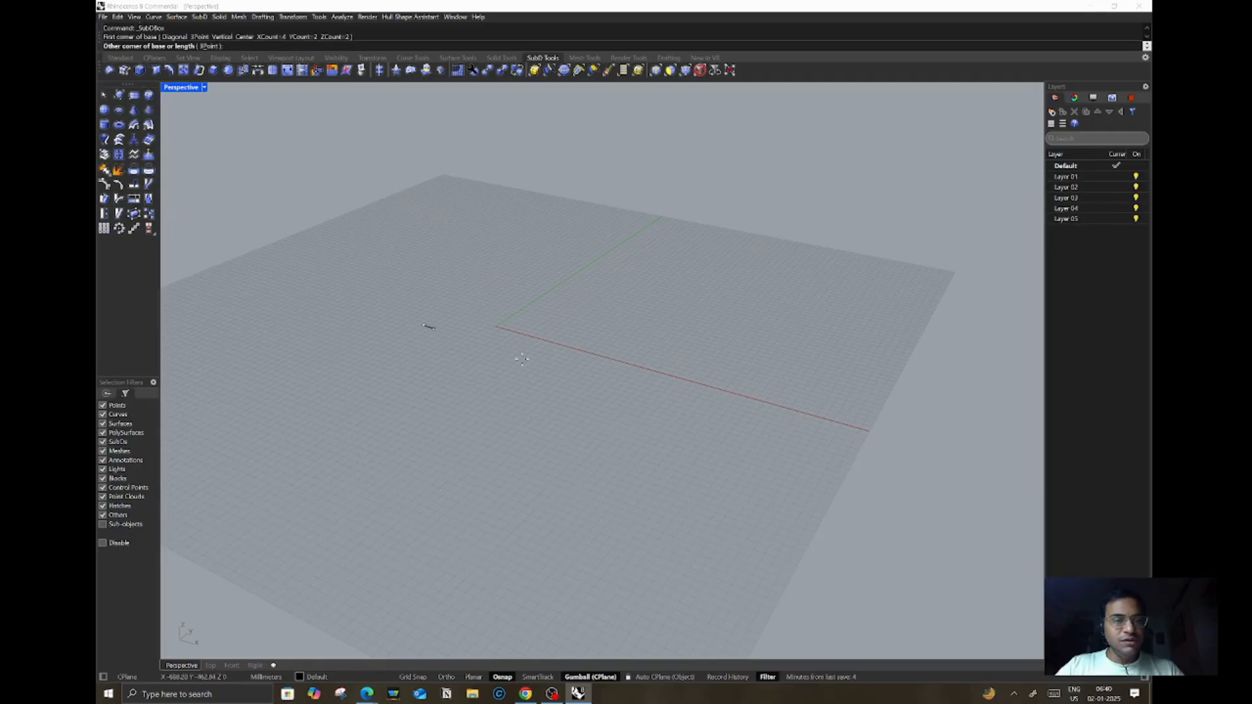
left_click(516, 519)
left_click(513, 373)
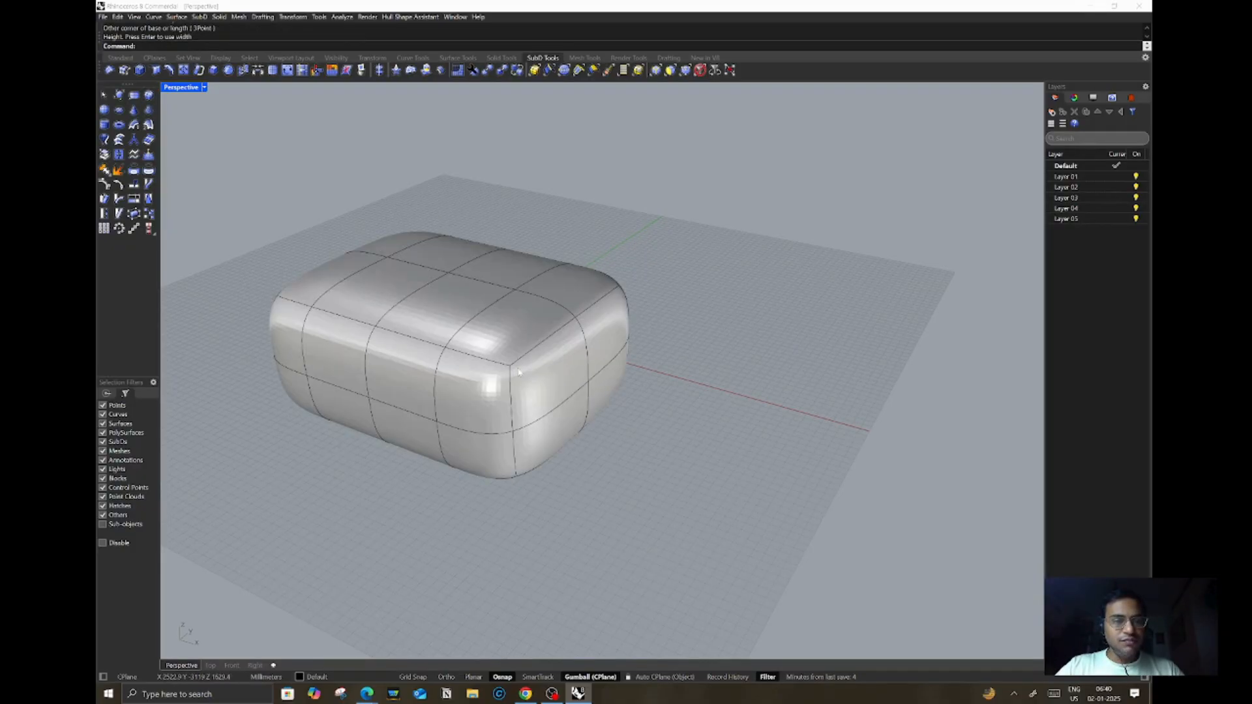
Step: Toggle the new box's SubD display to flat and back to smooth
scroll(604, 354, "down", 6)
right_click_drag(604, 356, 525, 372)
scroll(529, 297, "up", 5)
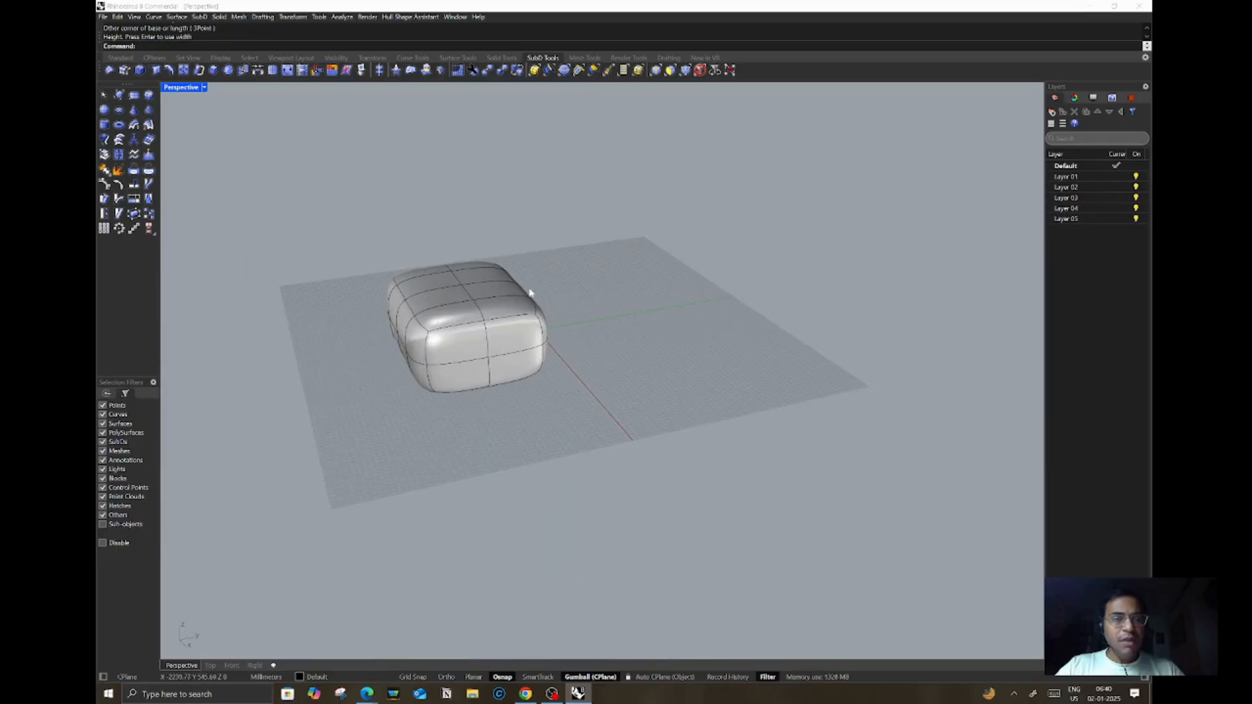
scroll(485, 308, "up", 2)
scroll(487, 279, "down", 4)
right_click_drag(487, 280, 479, 293)
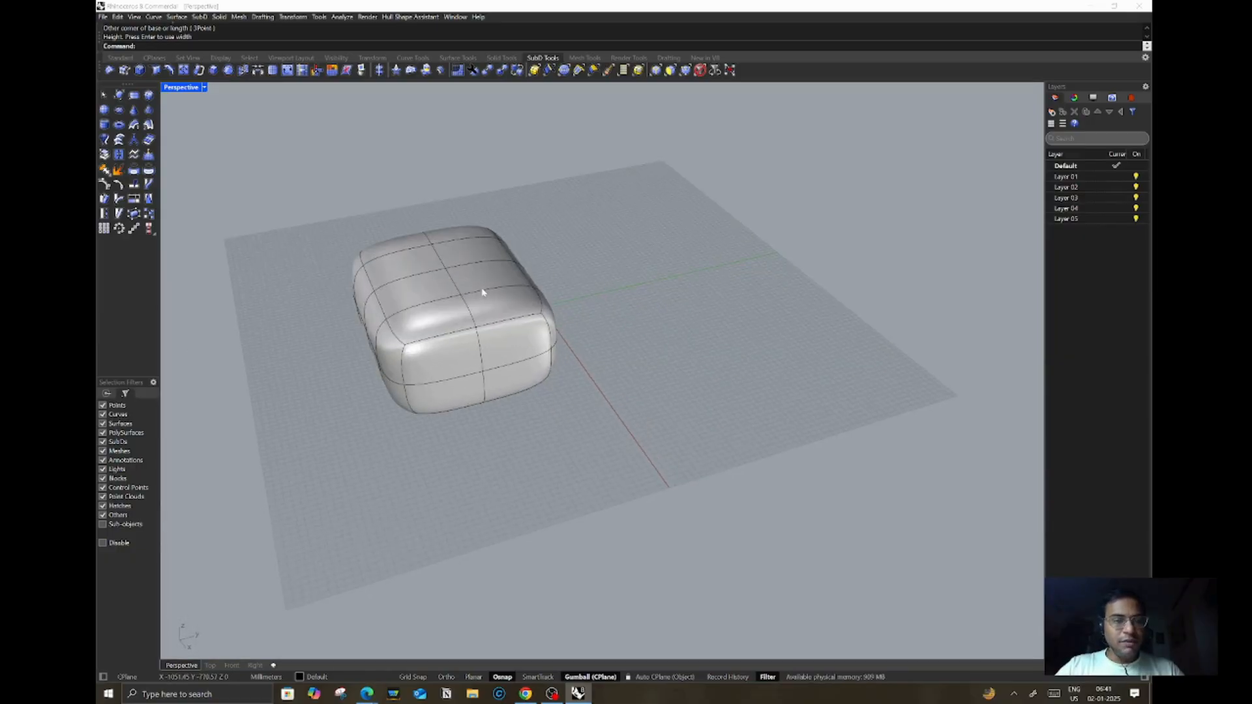
key("Tab")
mouse_move(569, 265)
right_mouse_down()
mouse_move(584, 257)
mouse_move(568, 257)
right_mouse_up()
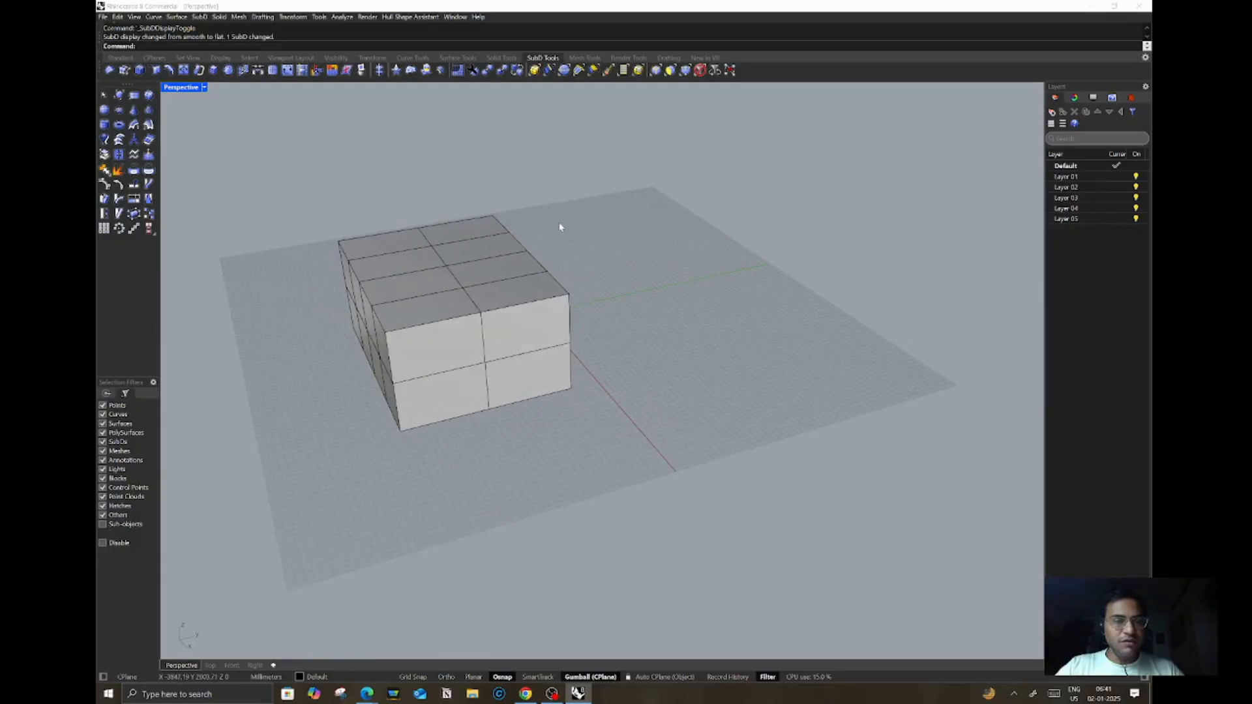
key("Tab")
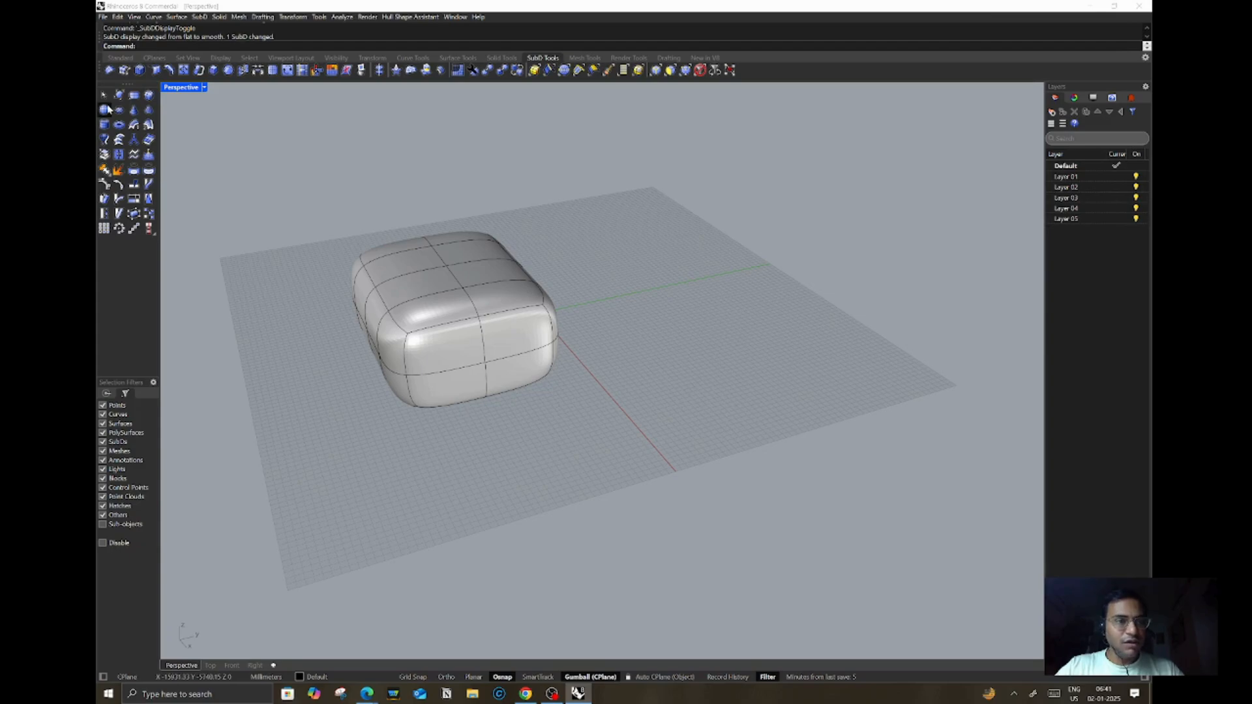
Step: Create a SubD sphere beside the box by picking its center and radius, then select it
left_click(148, 96)
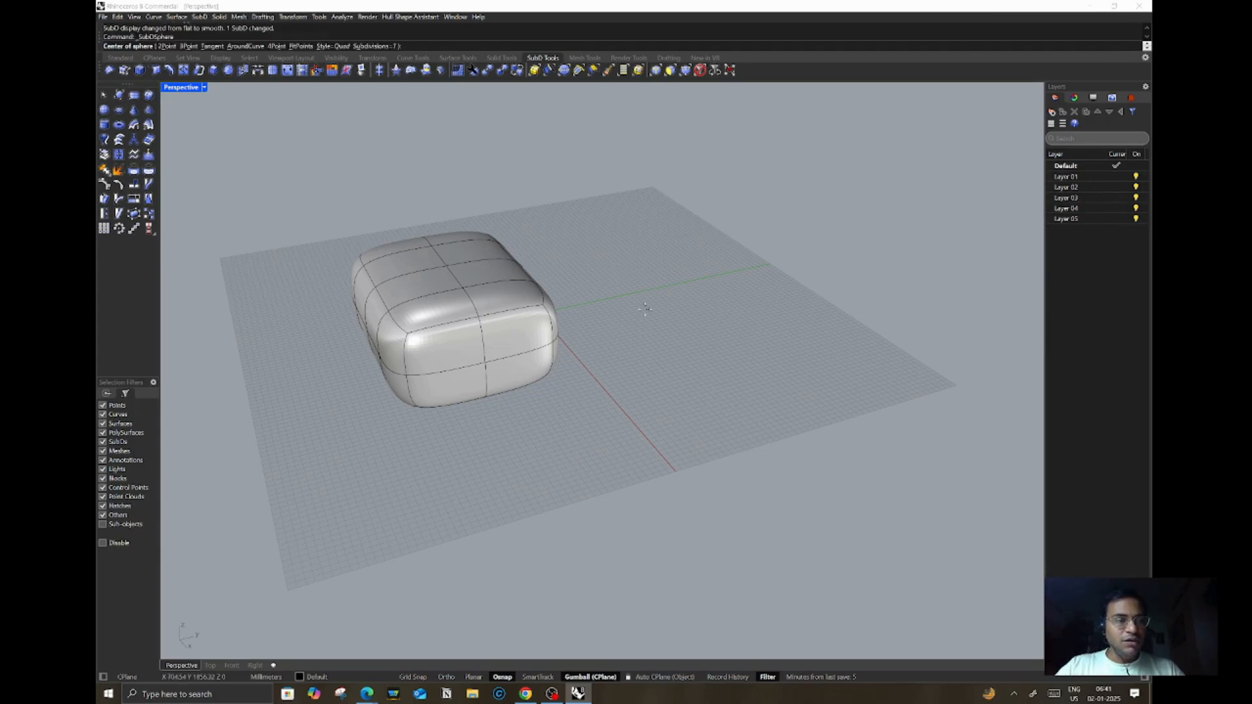
left_click(665, 268)
left_click(790, 217)
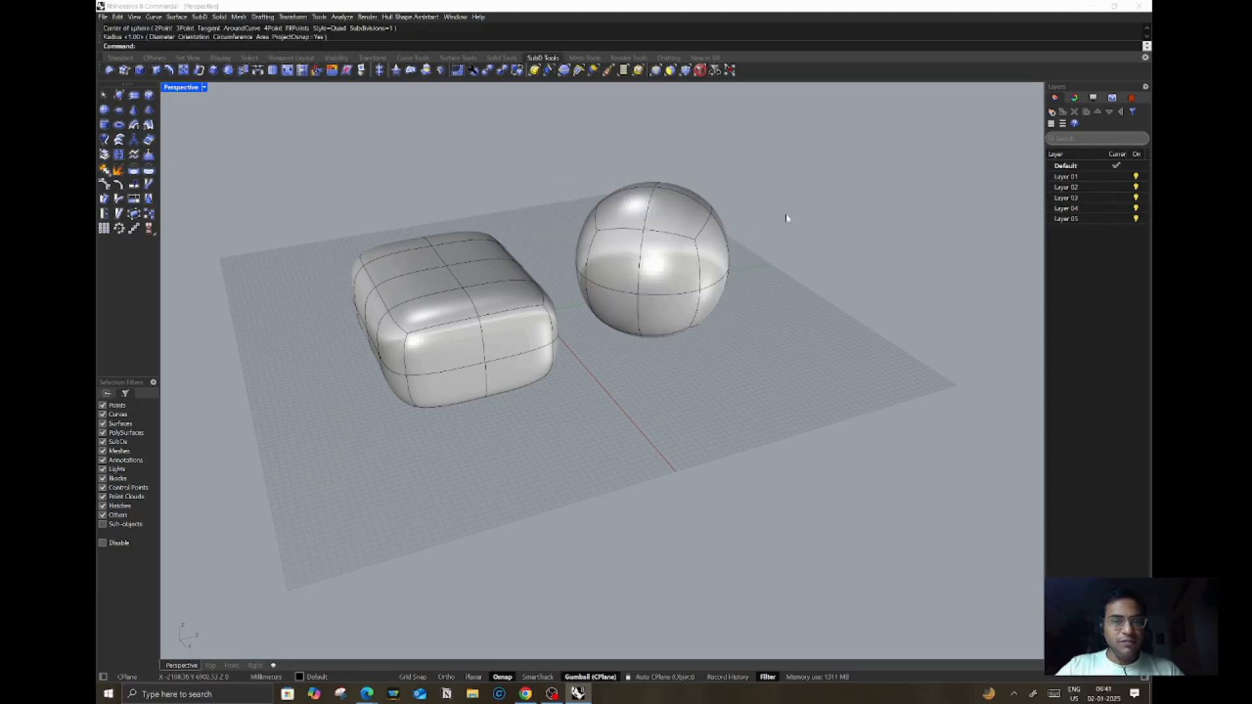
left_click(736, 299)
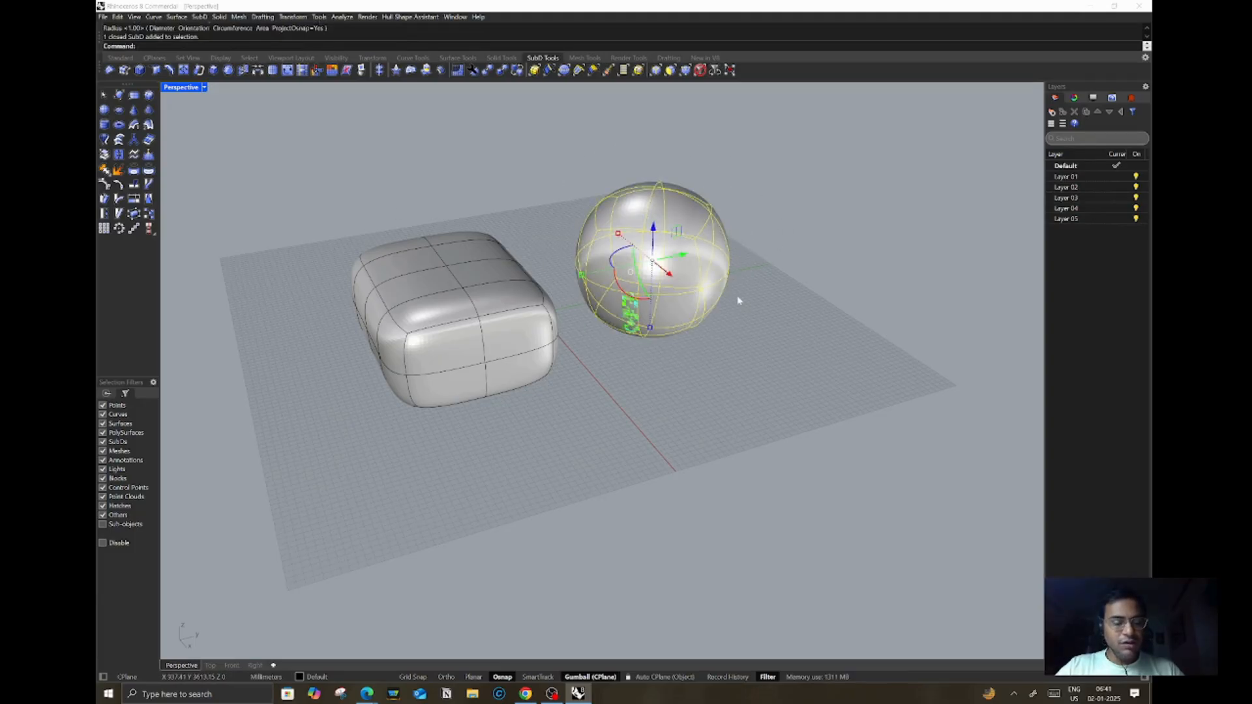
Step: Toggle the SubD objects' display to flat and back to smooth
key("Tab")
left_click(785, 188)
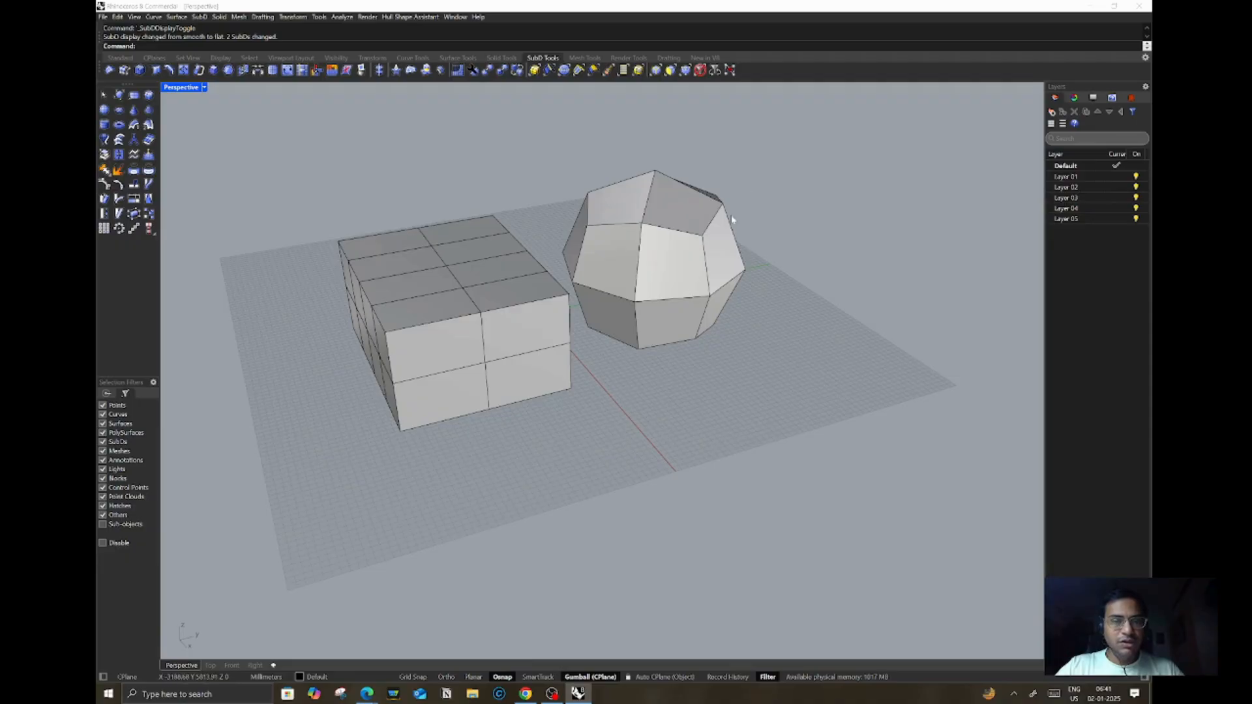
key("Tab")
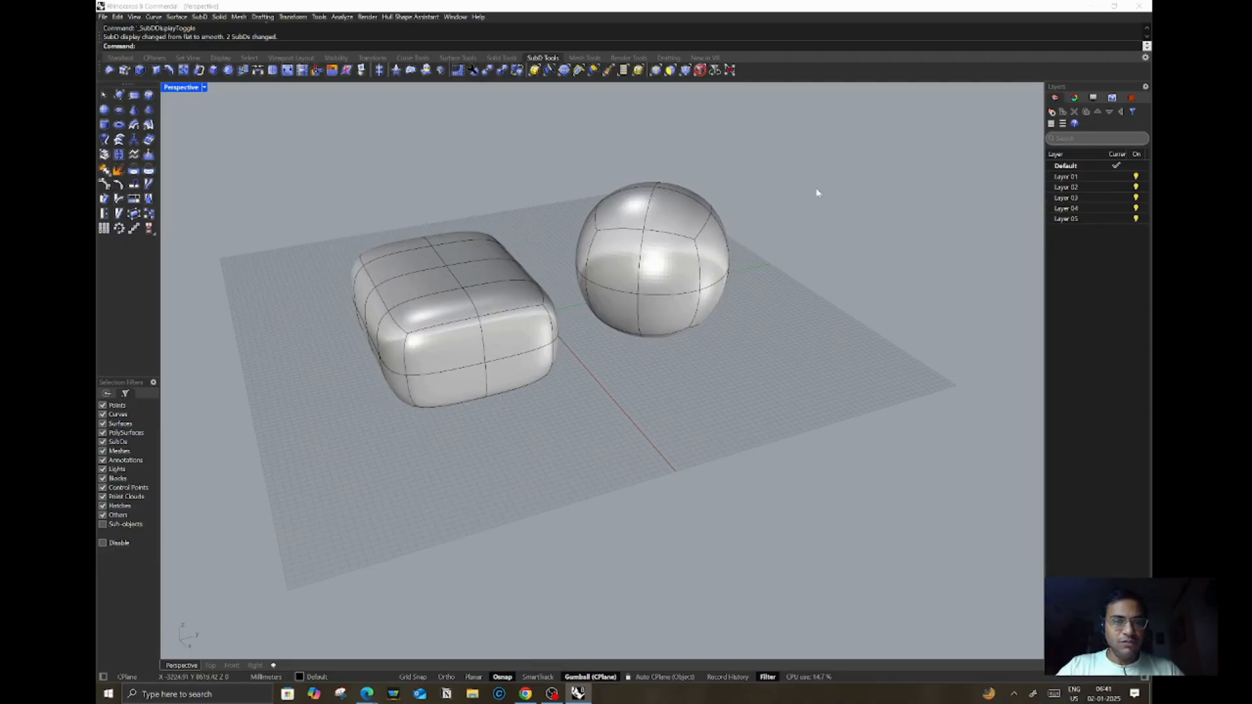
Step: Create a SubD ellipsoid beside the sphere by picking its center and the ends of its three axes
left_click(118, 113)
scroll(618, 328, "down", 5)
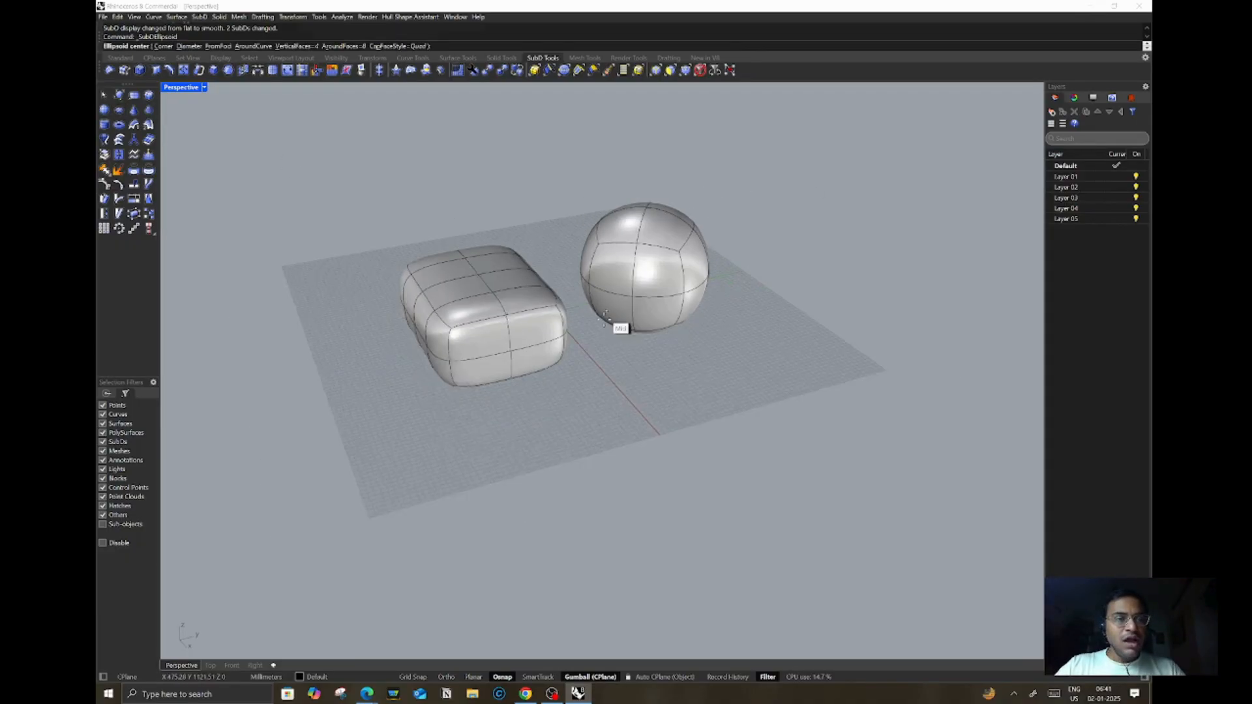
scroll(781, 259, "up", 4)
right_click_drag(781, 259, 685, 290)
left_click(773, 267)
left_click(785, 386)
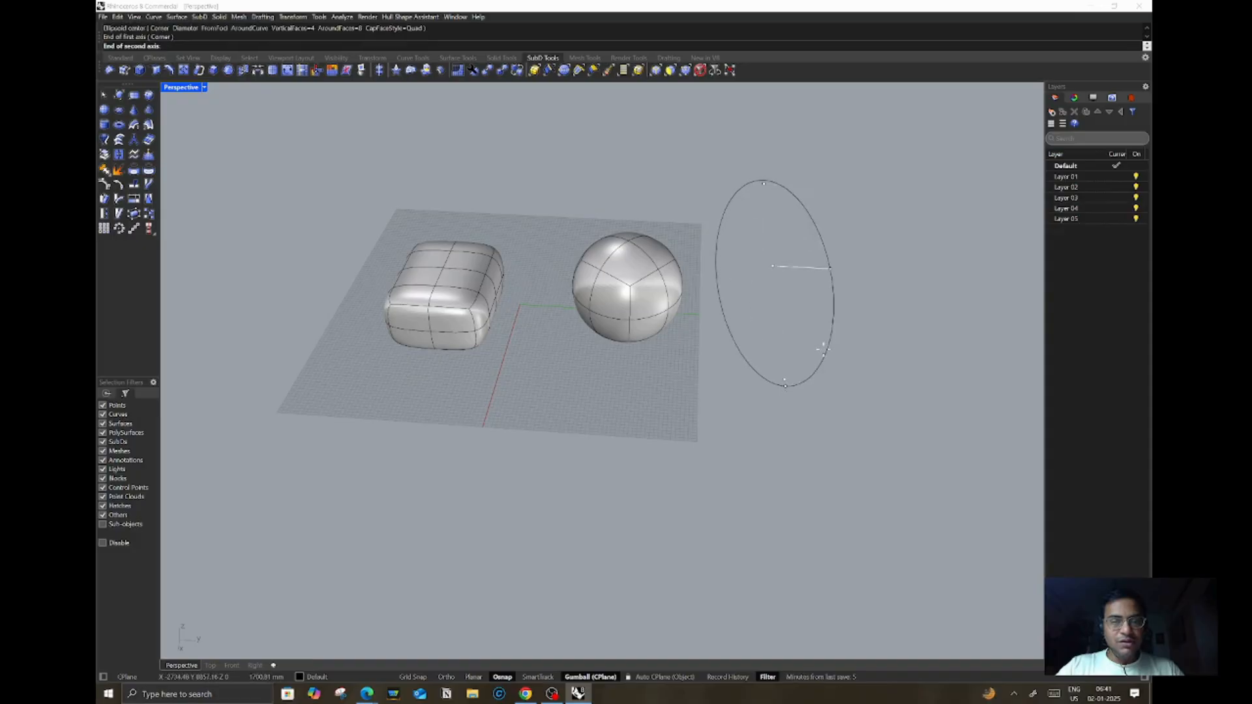
left_click(842, 272)
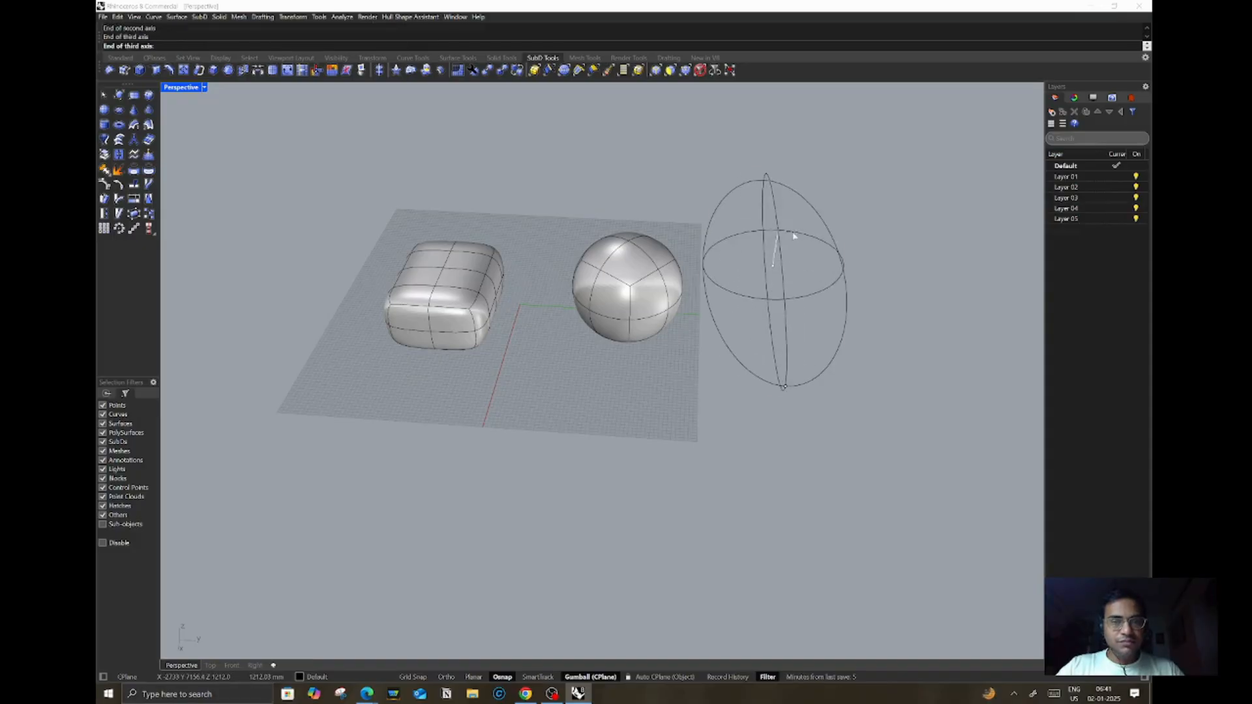
left_click(795, 236)
scroll(786, 256, "down", 7)
right_click_drag(784, 277, 813, 263)
scroll(738, 315, "up", 10)
mouse_move(737, 315)
right_mouse_down()
mouse_move(760, 335)
mouse_move(669, 320)
mouse_move(702, 307)
mouse_move(680, 309)
mouse_move(573, 210)
right_mouse_up()
scroll(668, 319, "down", 9)
scroll(755, 304, "up", 4)
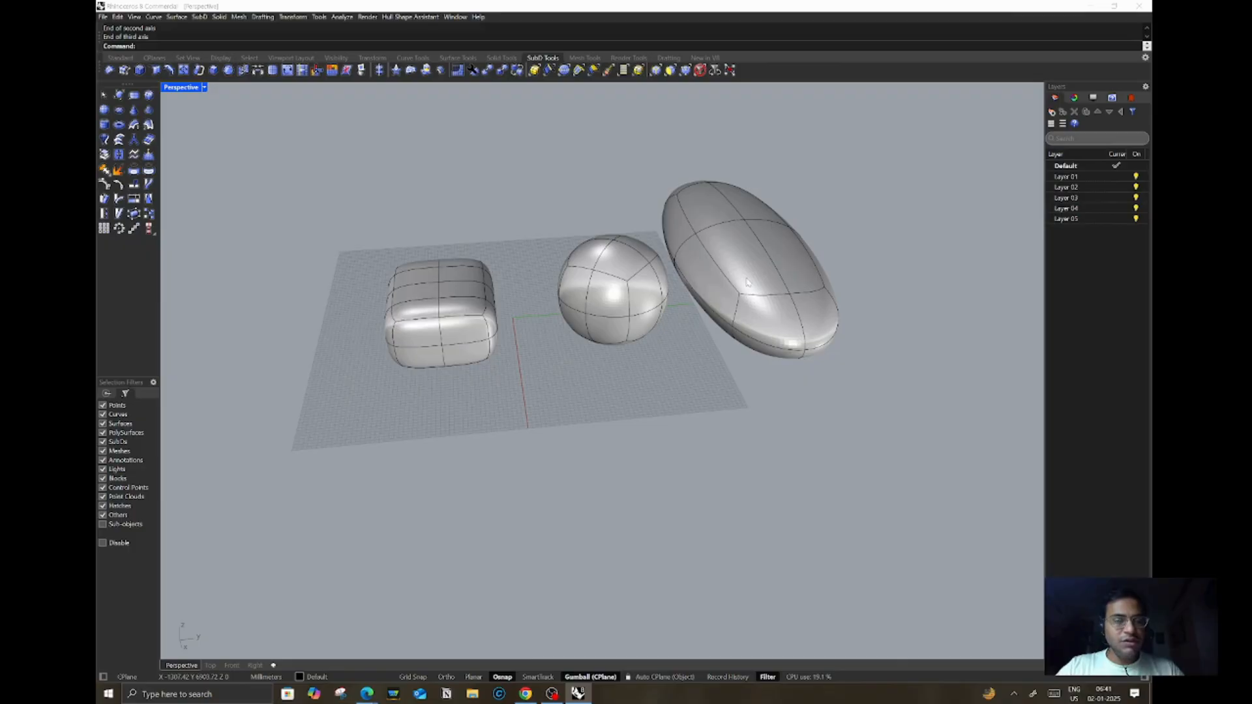
left_click(149, 94)
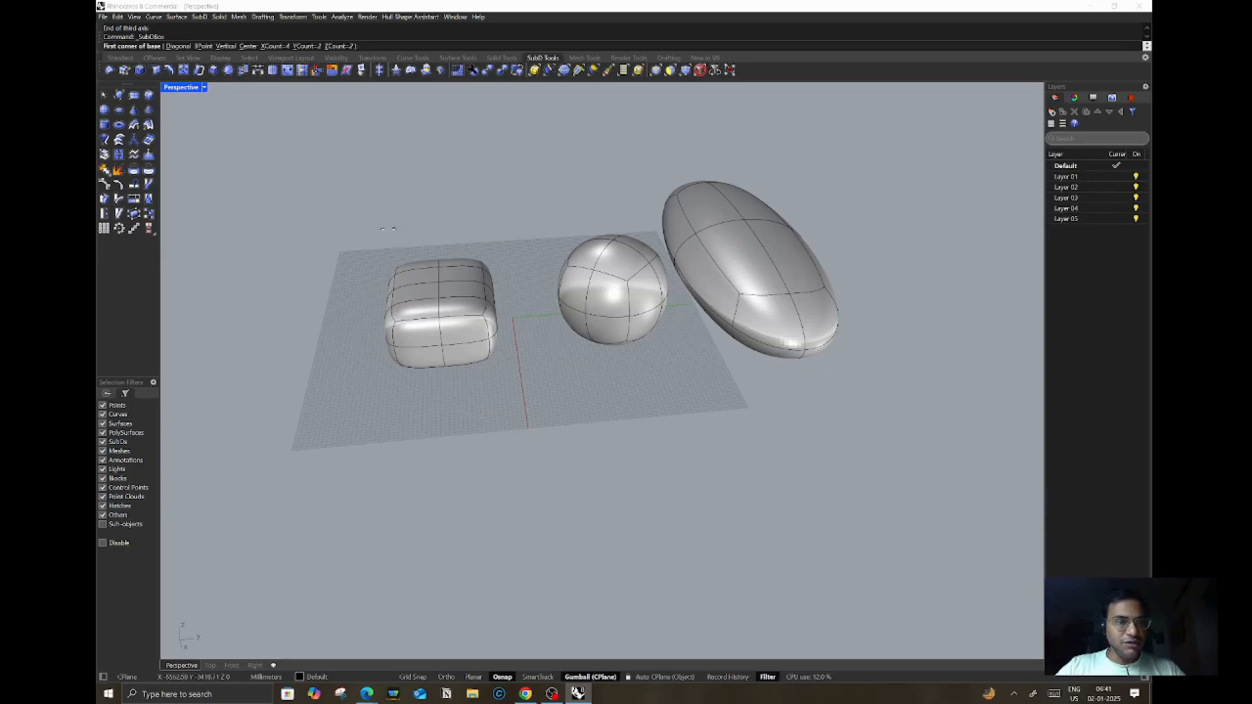
key("Escape")
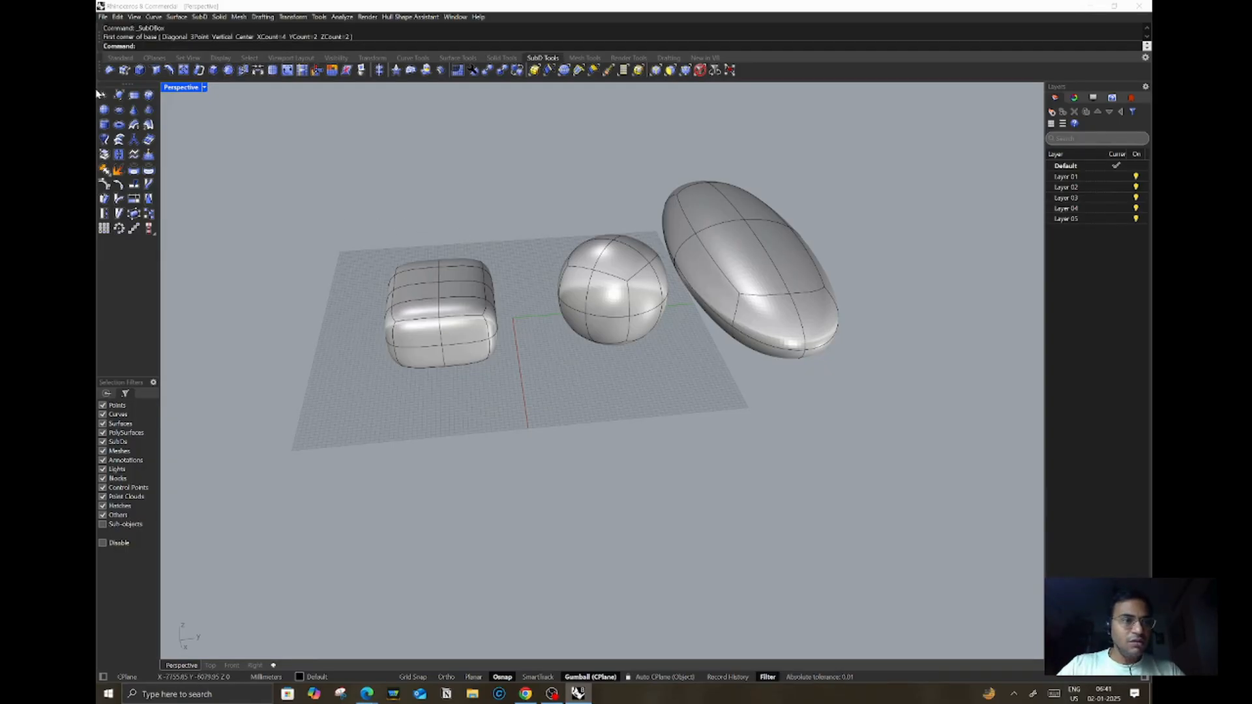
Step: Create a SubD cylinder left of the box by picking its base center, radius and height
left_click(105, 125)
left_click(287, 317)
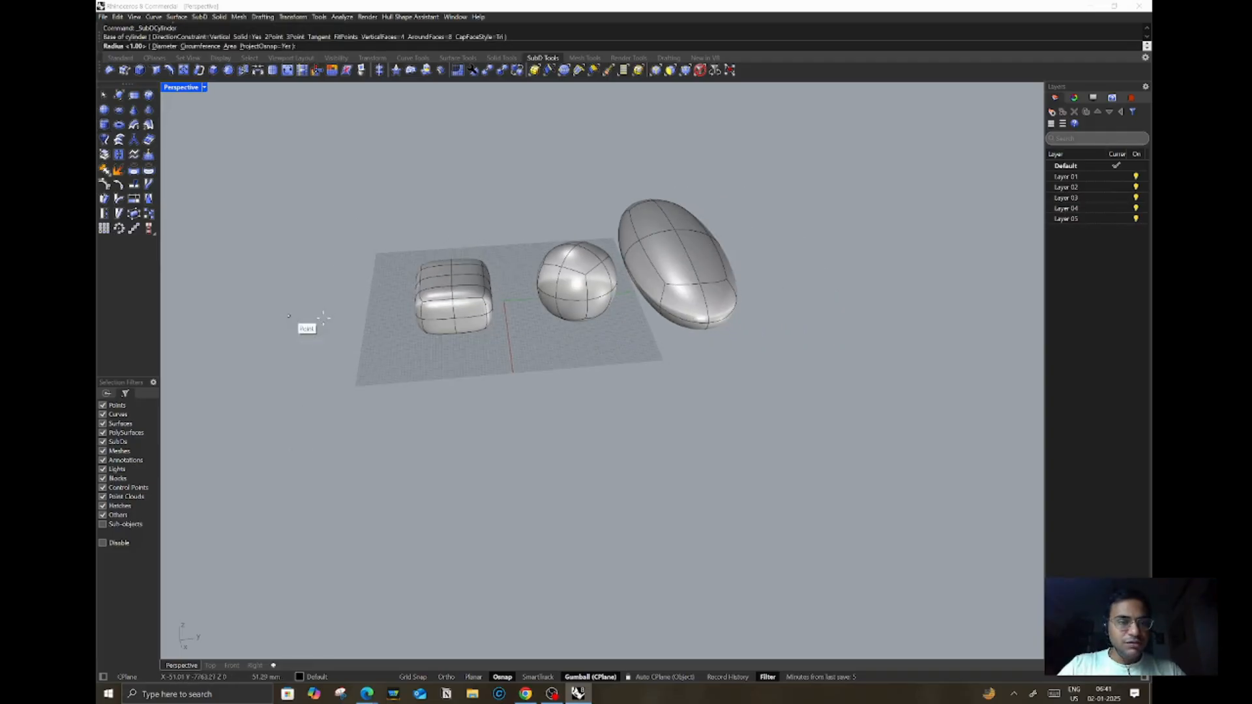
left_click(344, 312)
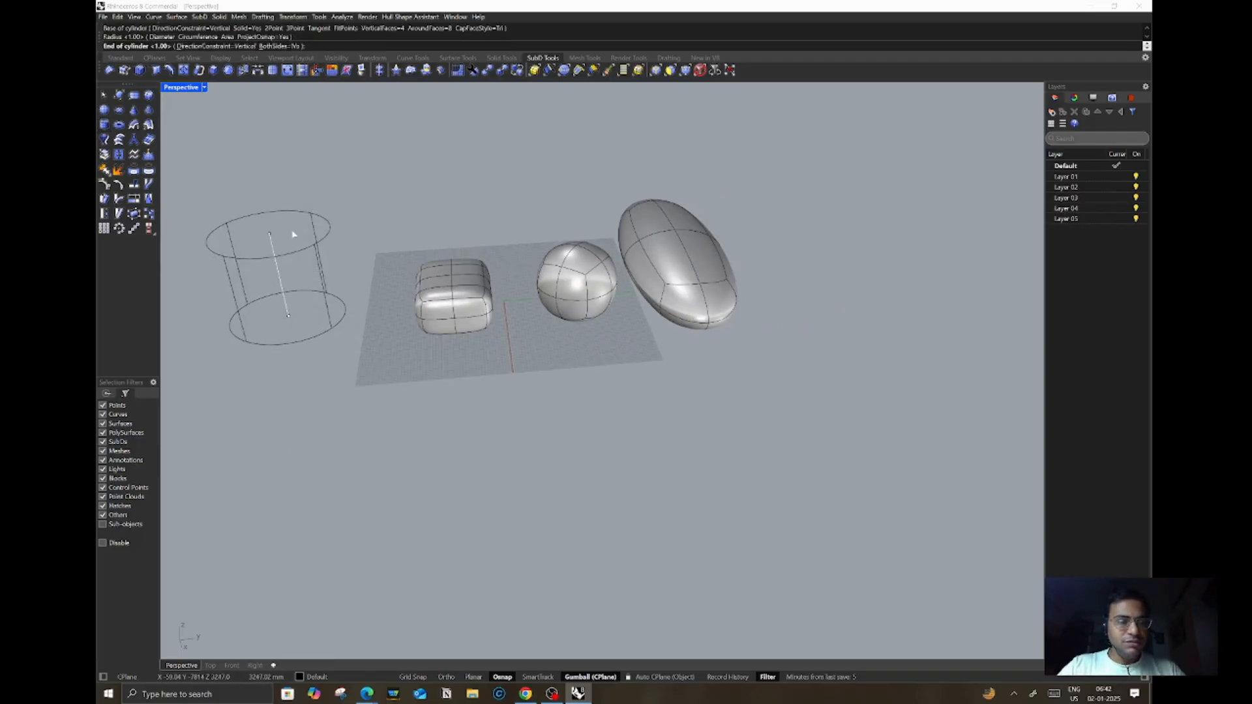
left_click(287, 222)
scroll(291, 263, "down", 3)
scroll(318, 268, "up", 5)
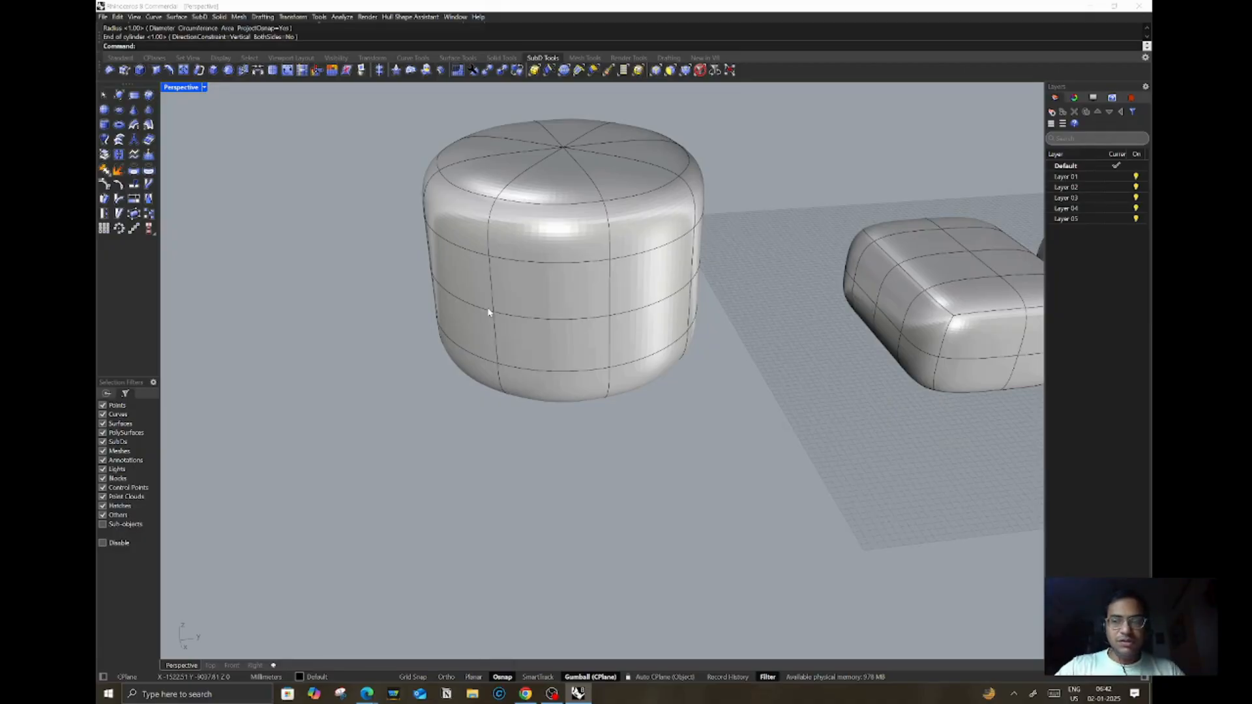
Step: Create a SubD torus left of the cylinder by picking its center and both radii
left_click(119, 124)
scroll(585, 320, "down", 5)
scroll(448, 291, "up", 4)
left_click(368, 304)
left_click(450, 293)
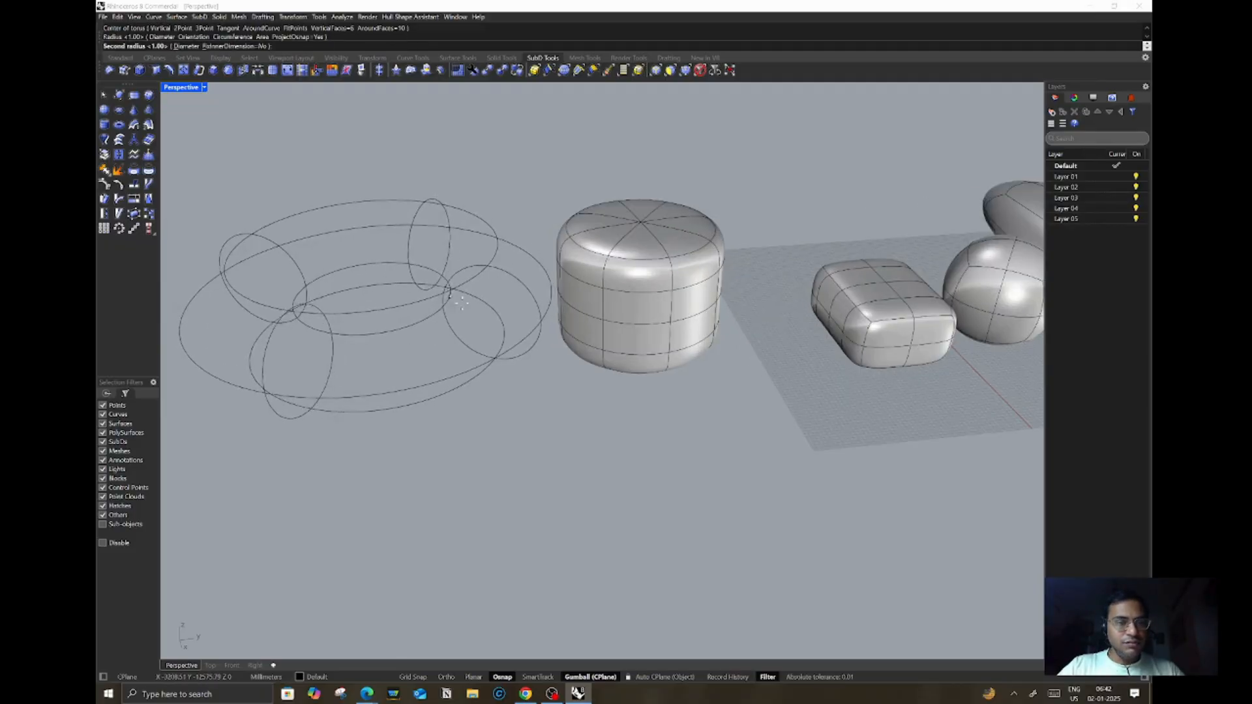
left_click(464, 304)
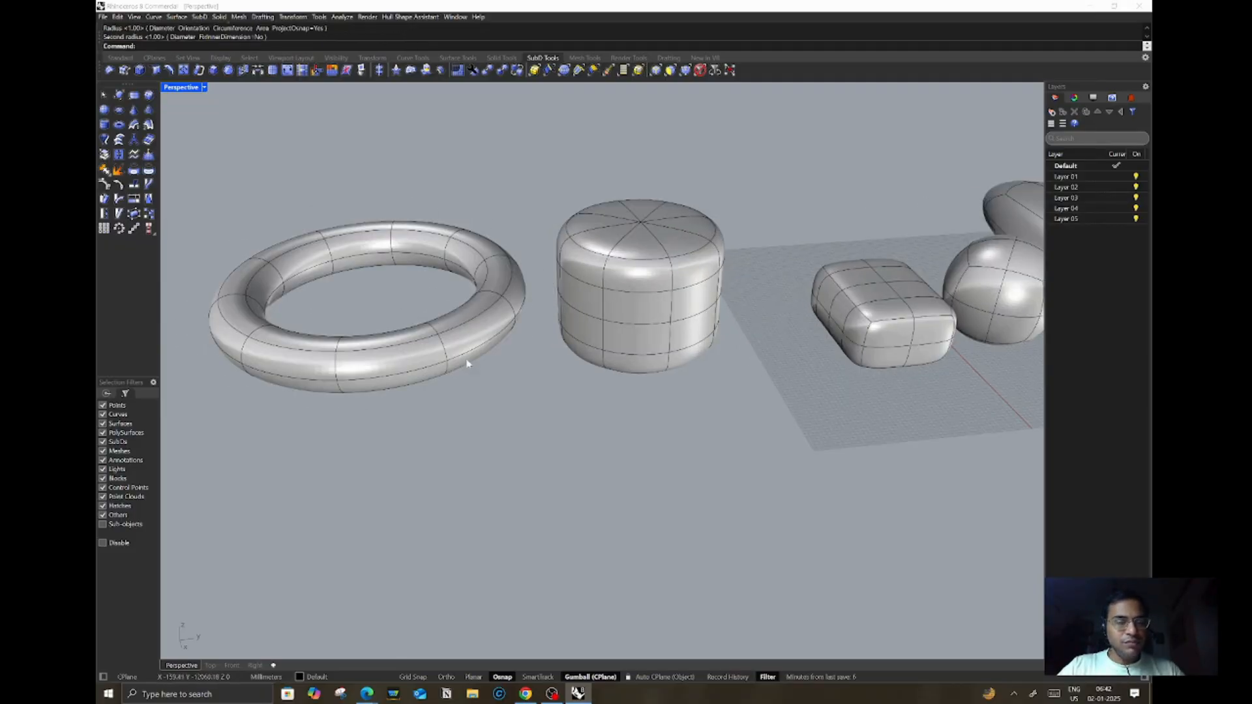
scroll(481, 281, "down", 5)
scroll(481, 285, "up", 3)
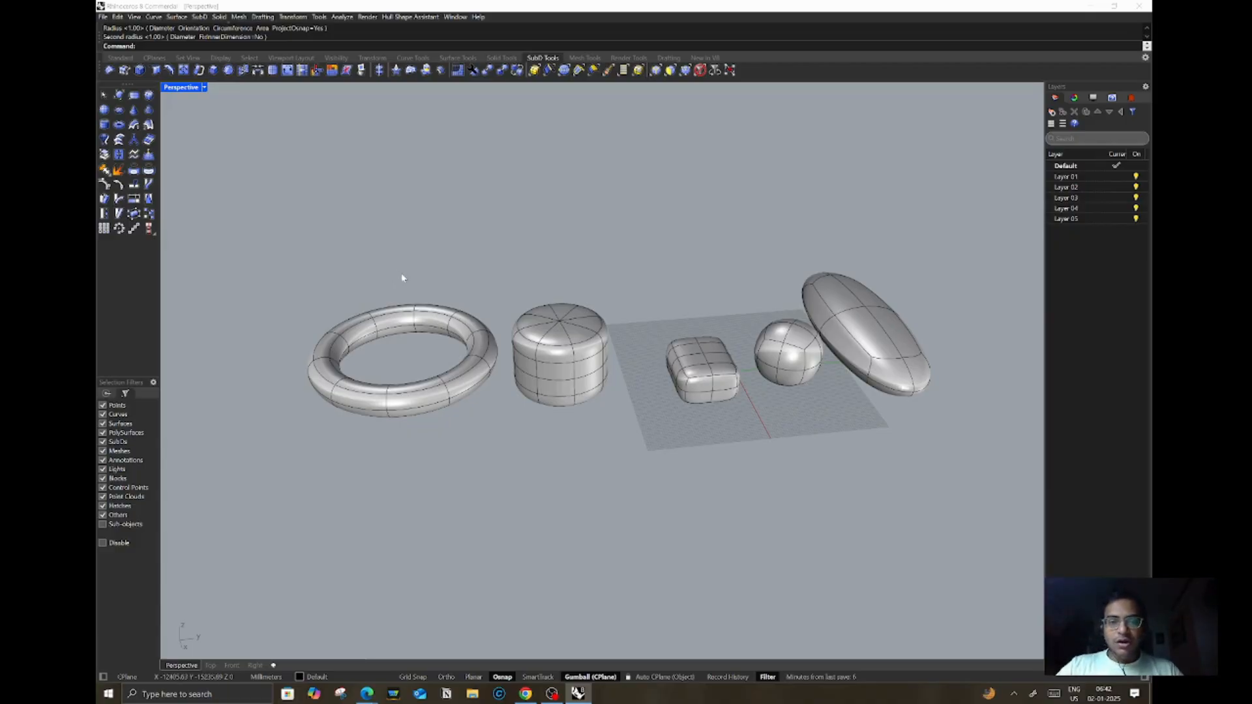
Step: Duplicate the SubD cylinder with the gizmo, offsetting the copy so it overlaps the original
left_click(606, 349)
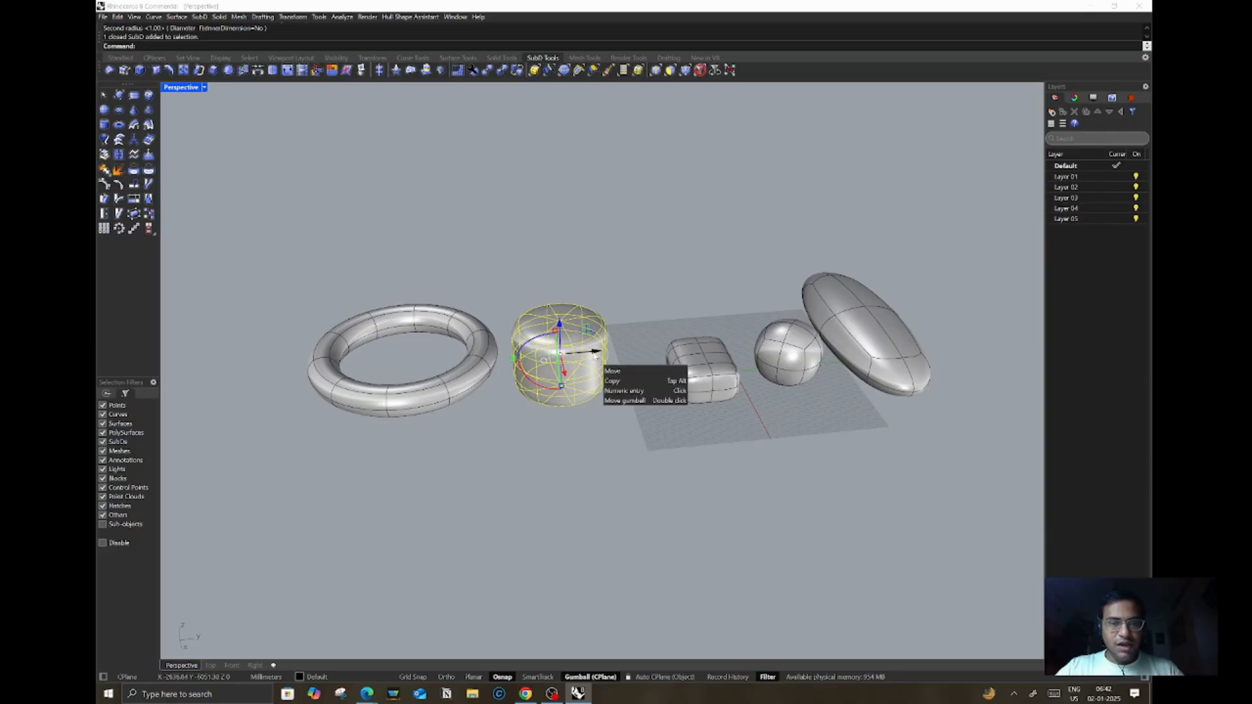
left_click_drag(594, 352, 642, 272)
left_click(640, 275)
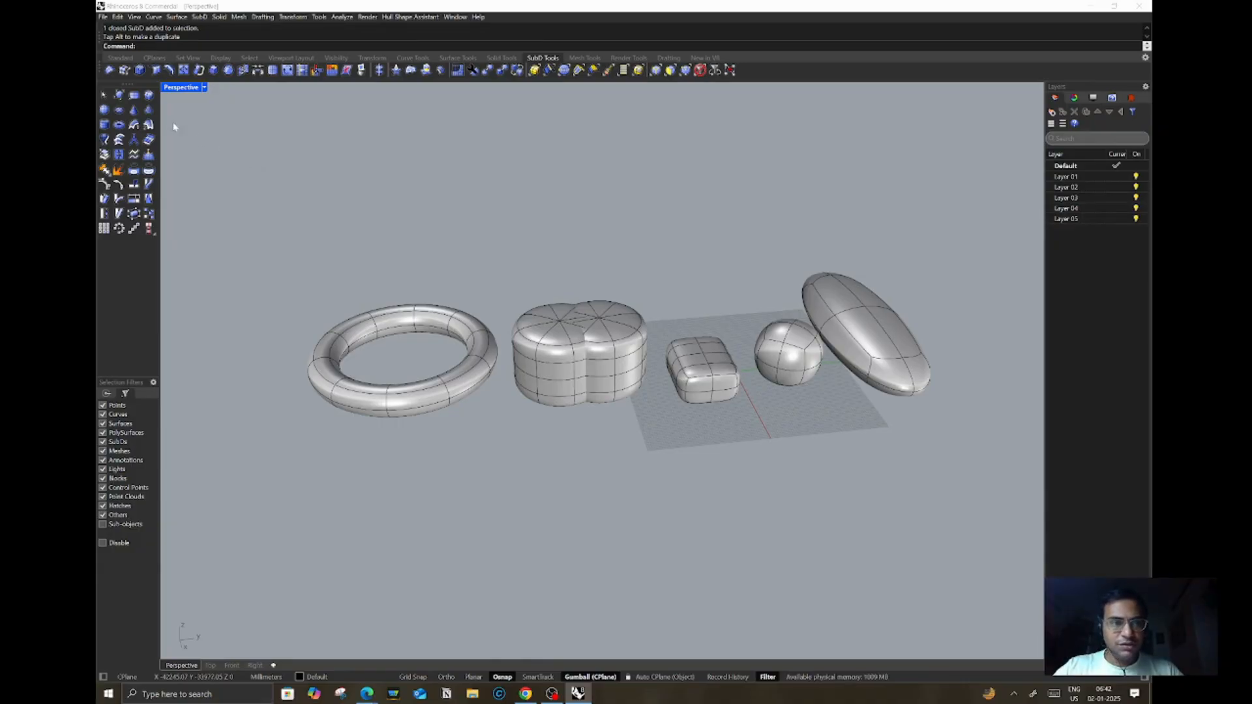
Step: Create a flat SubD plane above the objects by picking two opposite corners
left_click(134, 95)
left_click(538, 243)
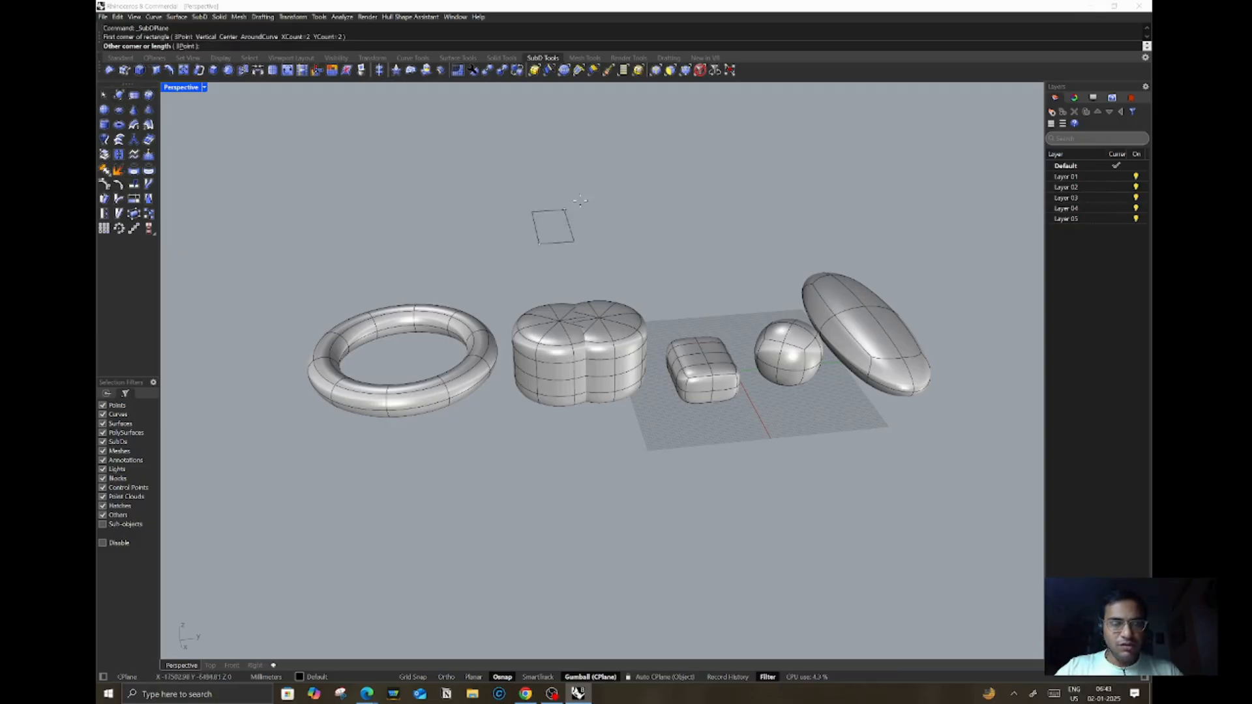
left_click(745, 193)
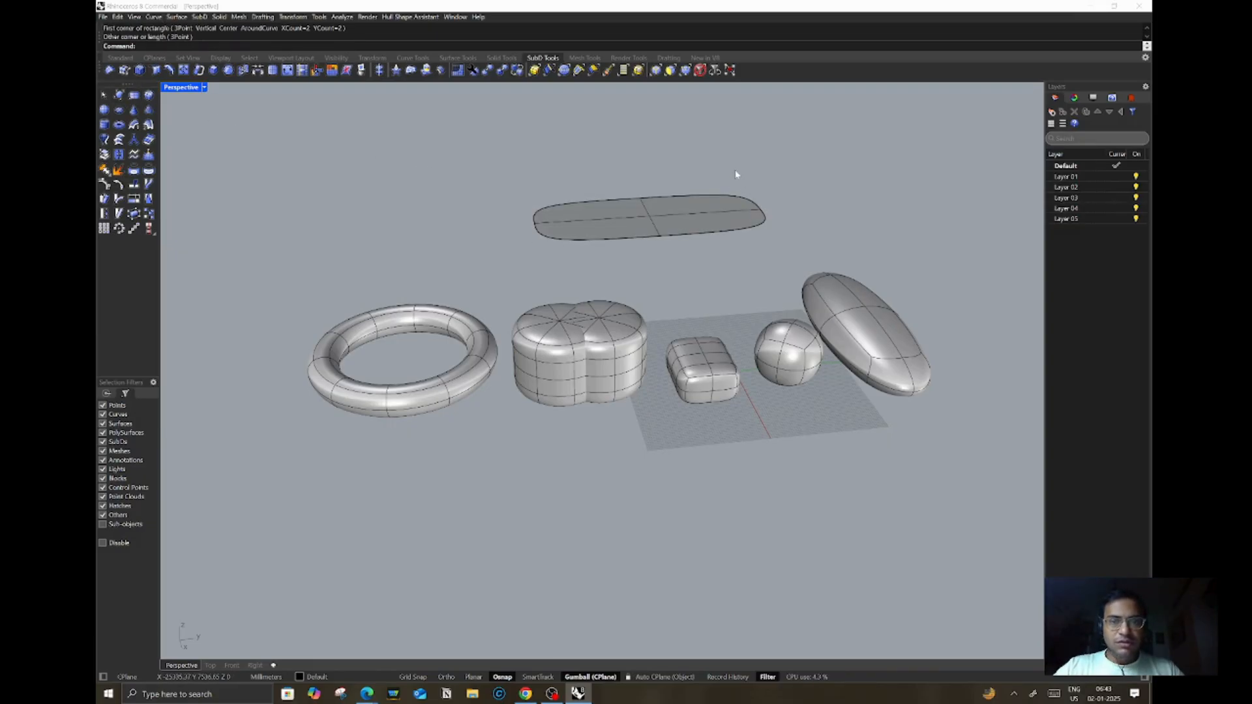
Step: Build a freeform SubD surface from seven picked points and move it off to the right
left_click(119, 96)
left_click(519, 284)
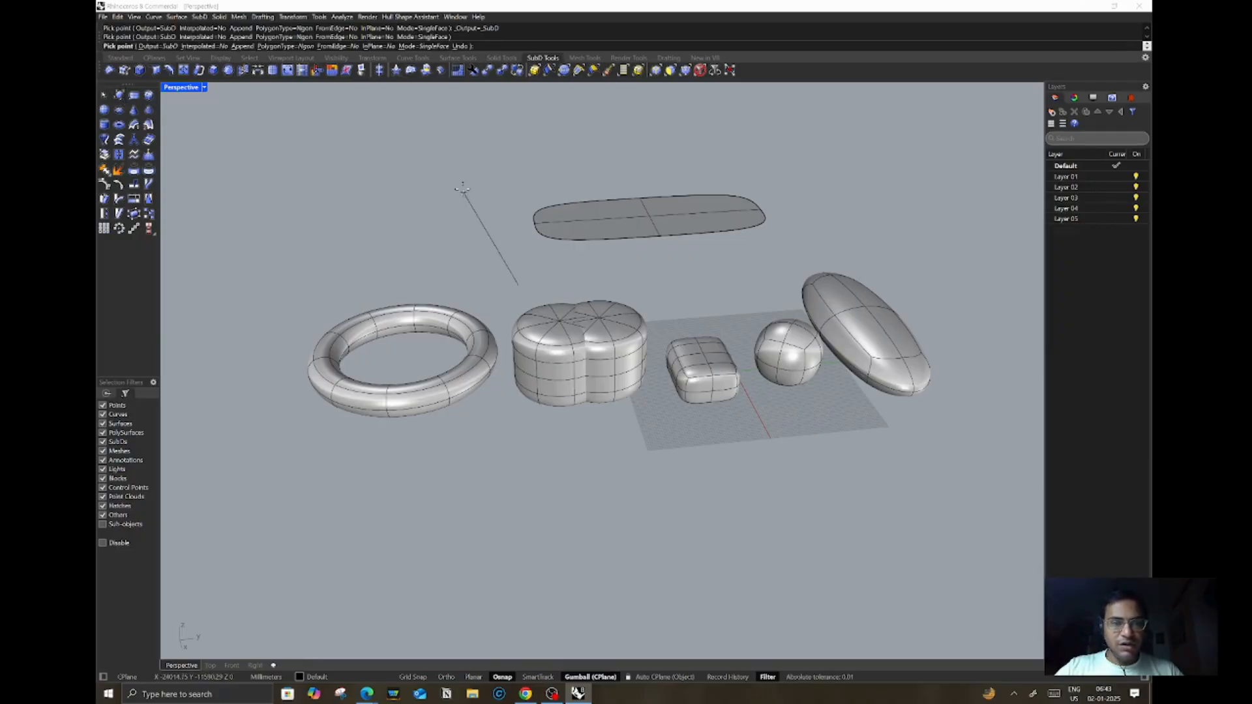
left_click(462, 185)
left_click(740, 130)
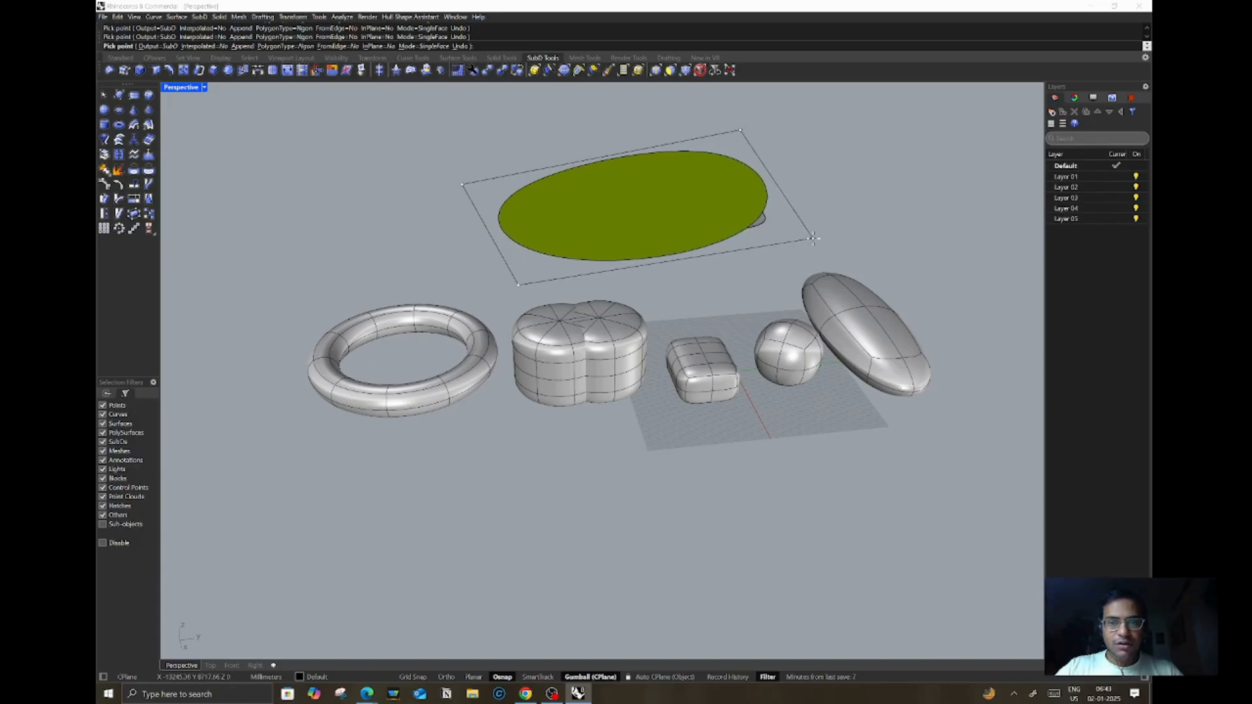
left_click(813, 238)
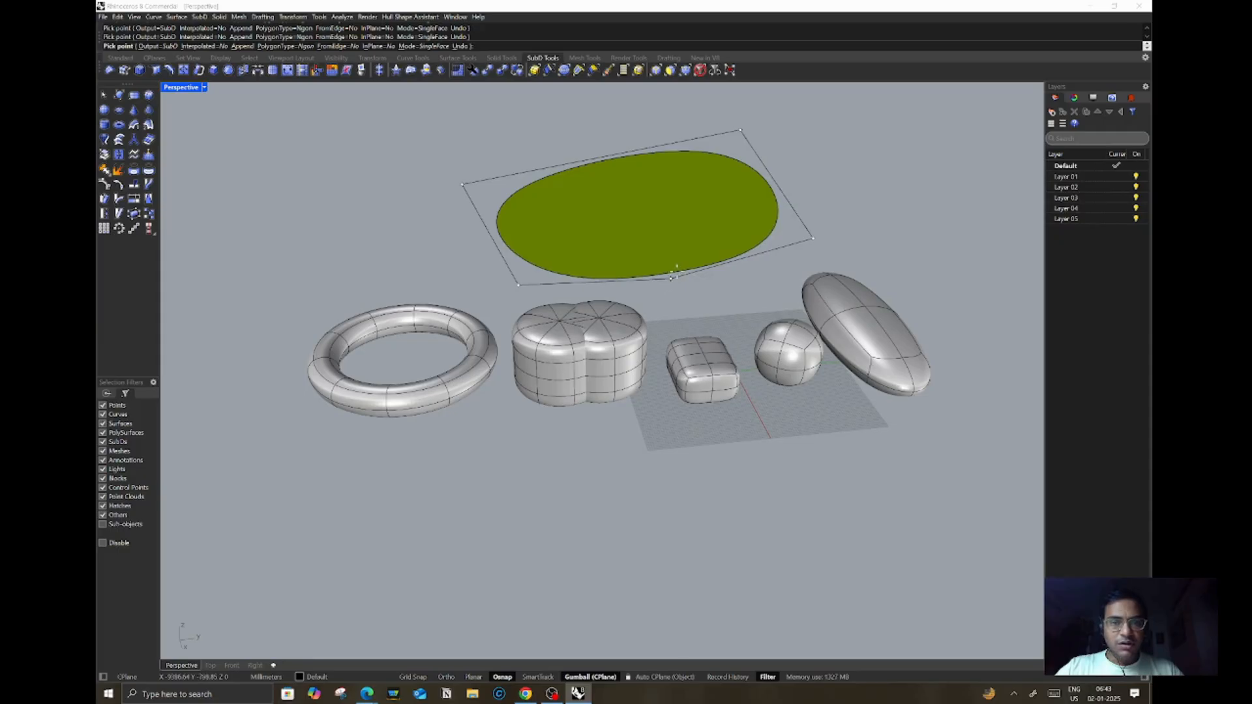
left_click(676, 246)
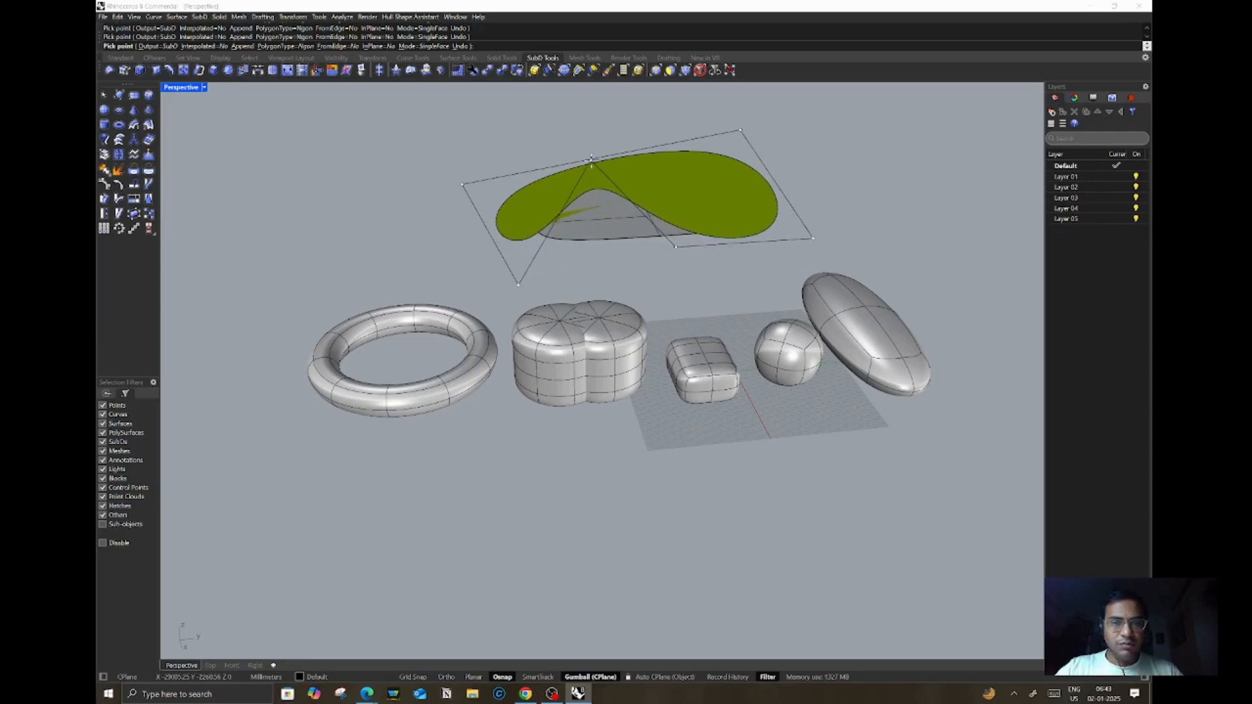
left_click(599, 174)
left_click(537, 198)
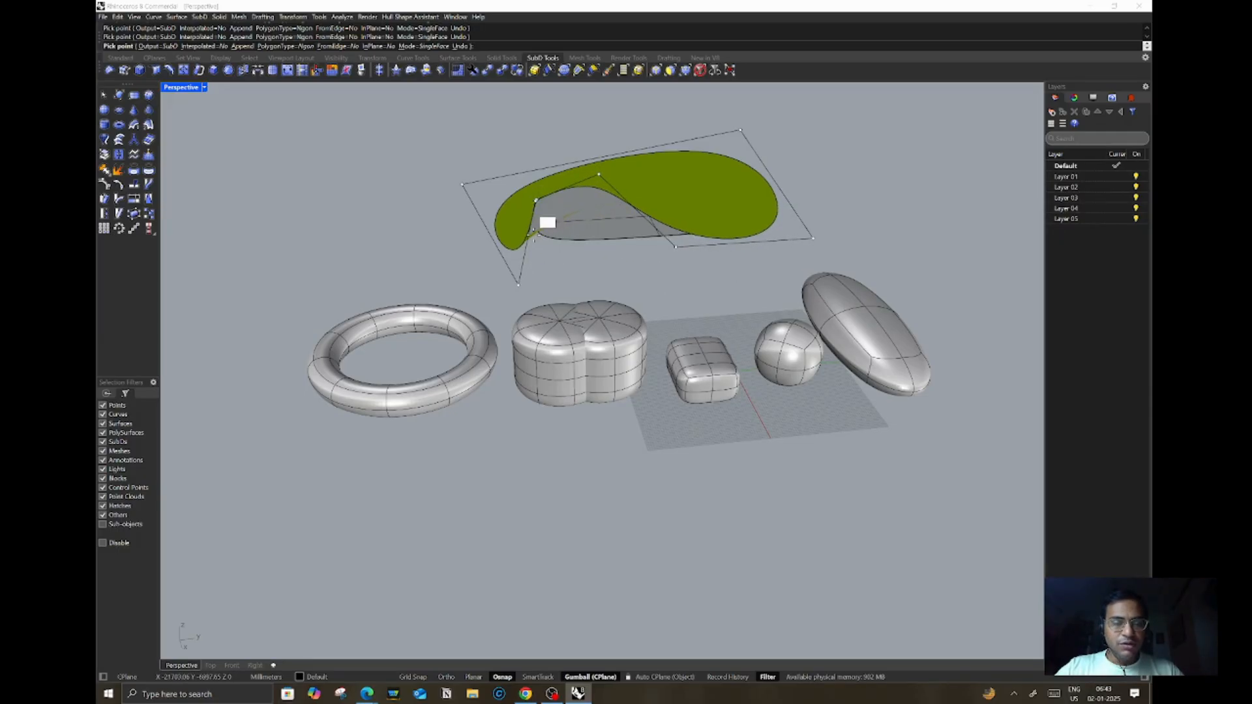
key("Return")
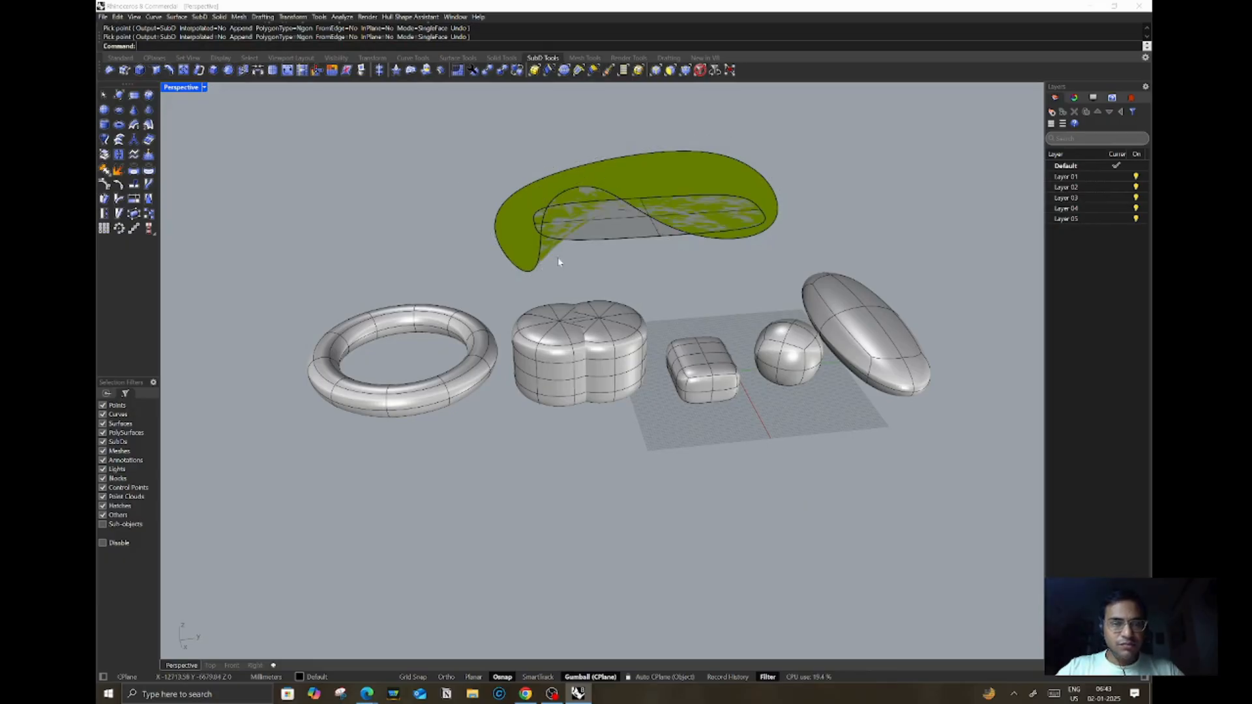
left_click(572, 170)
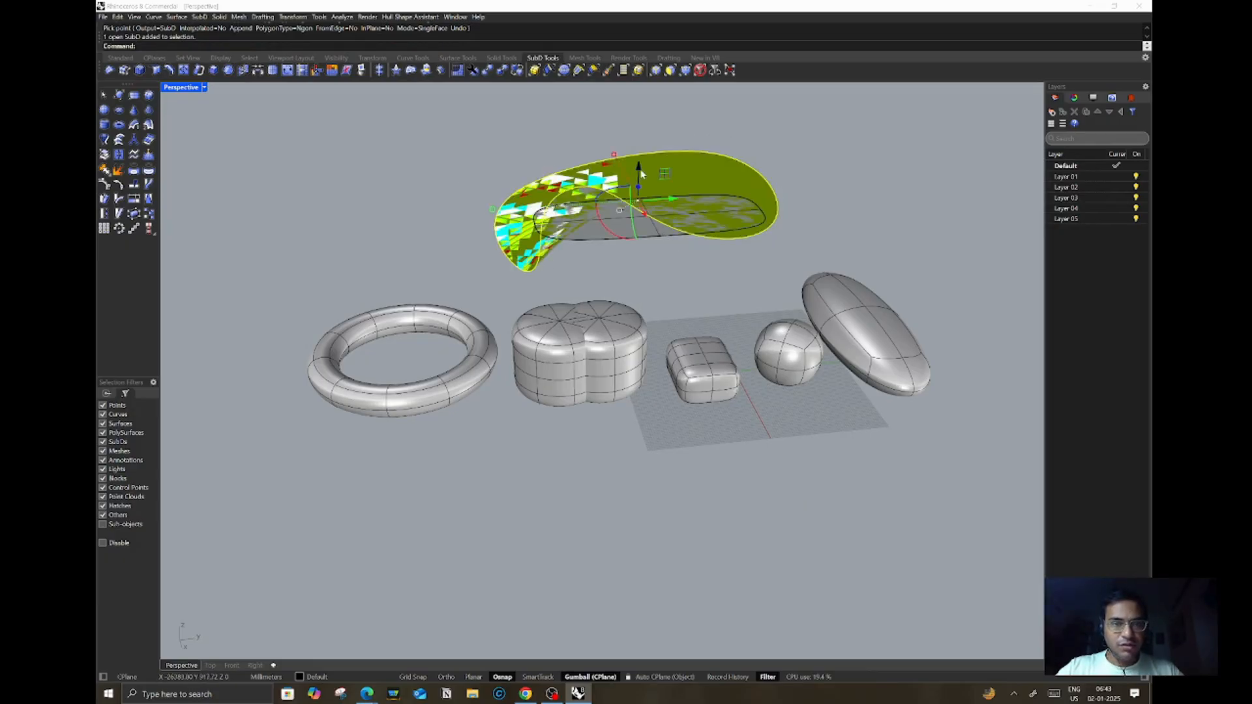
left_click_drag(668, 198, 1018, 196)
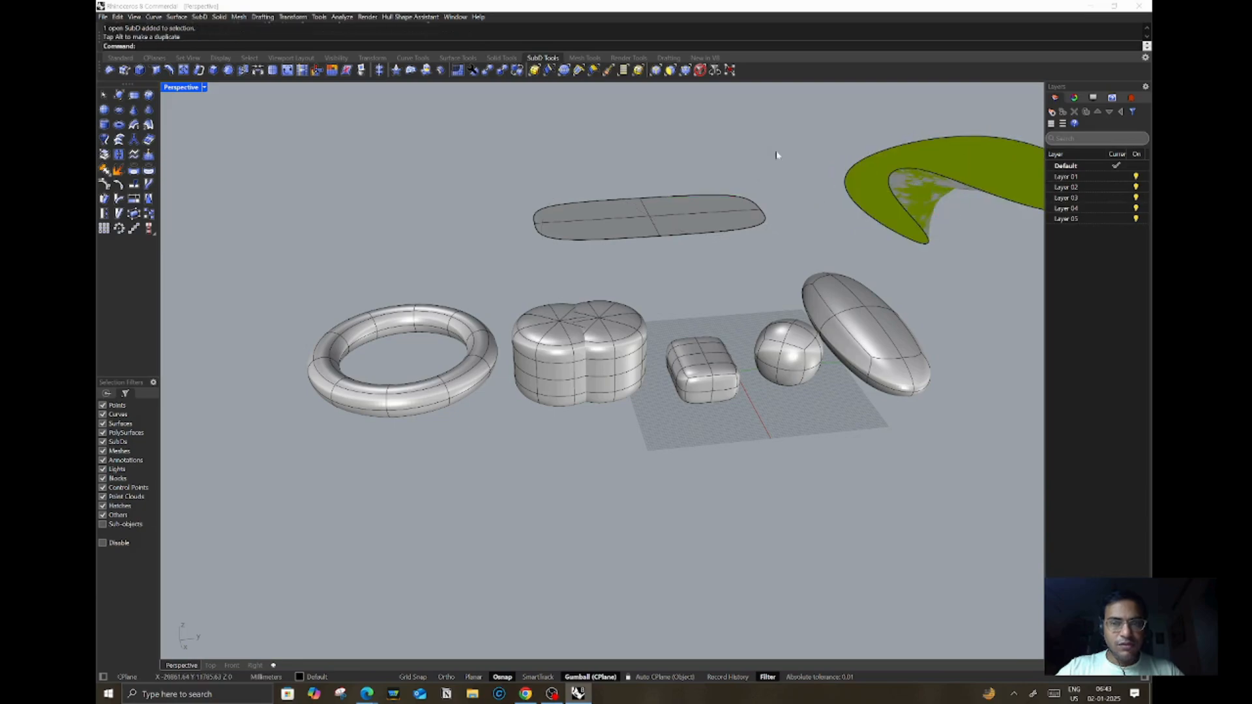
Step: Create a second SubD plane left of the first by picking its corners, then select it
left_click(133, 96)
left_click(330, 216)
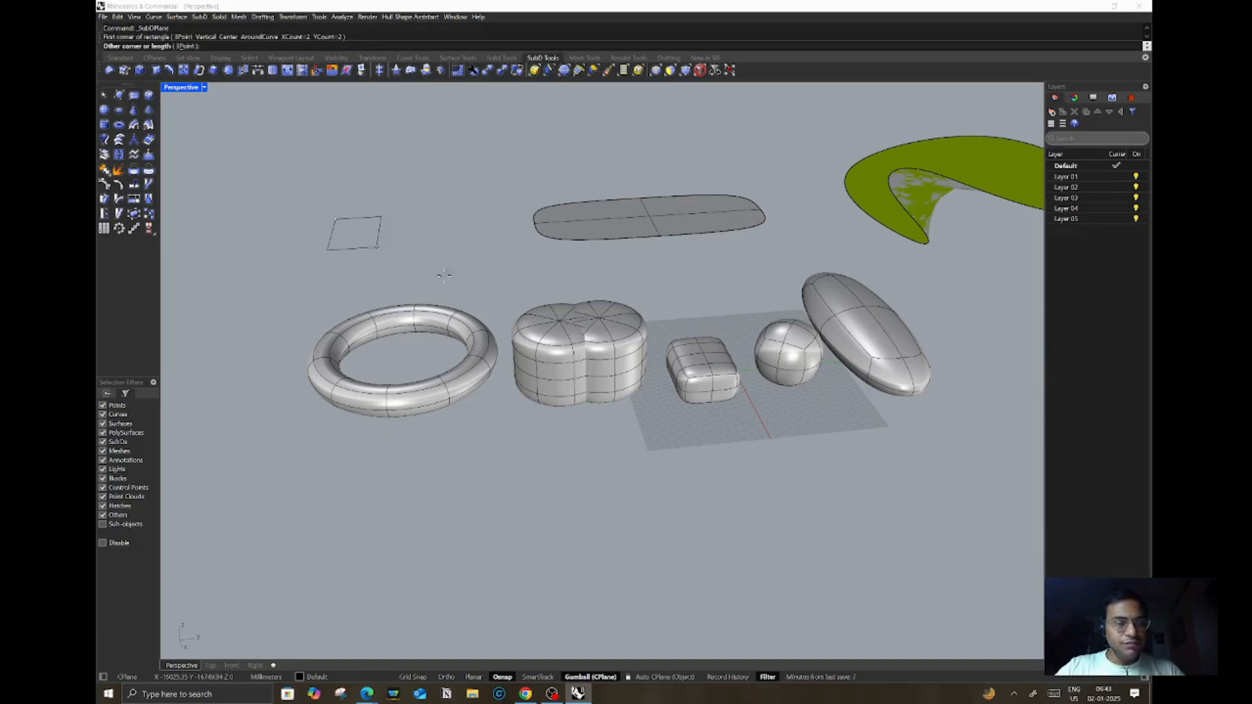
left_click(508, 279)
left_click(473, 246)
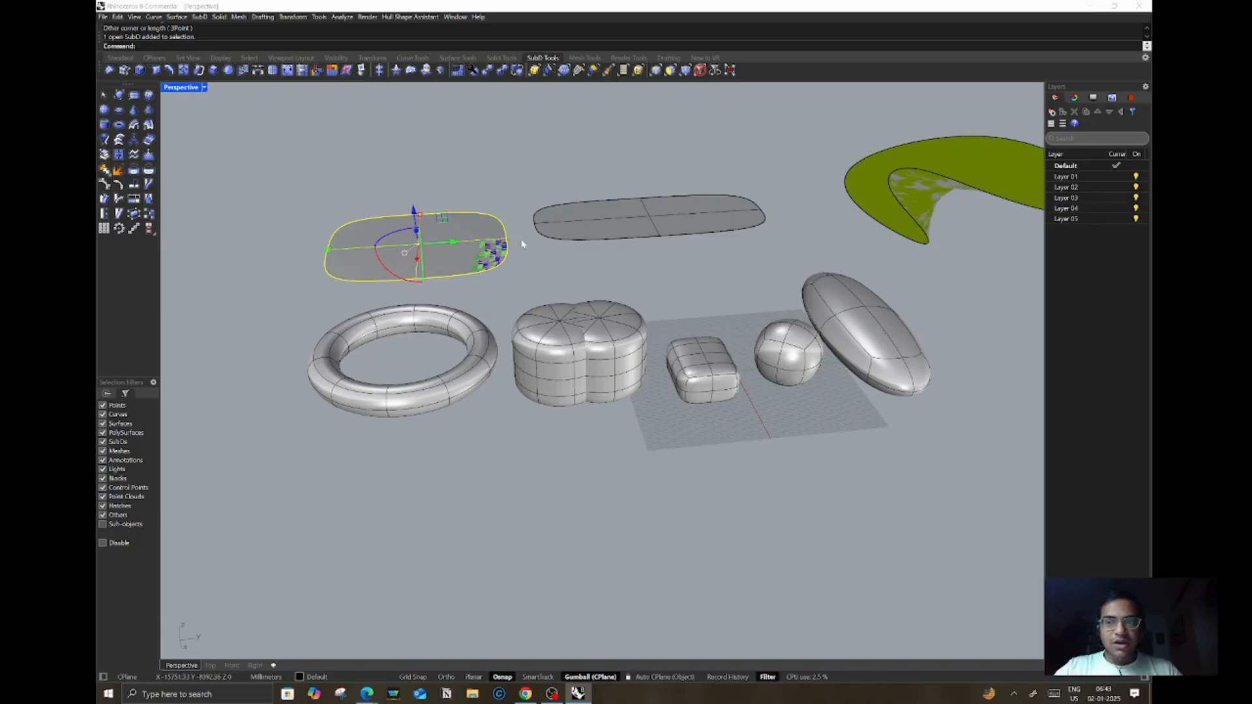
Step: Rotate the new plane slightly with its gizmo and undo the rotation
right_click_drag(526, 202, 557, 199)
scroll(556, 200, "down", 5)
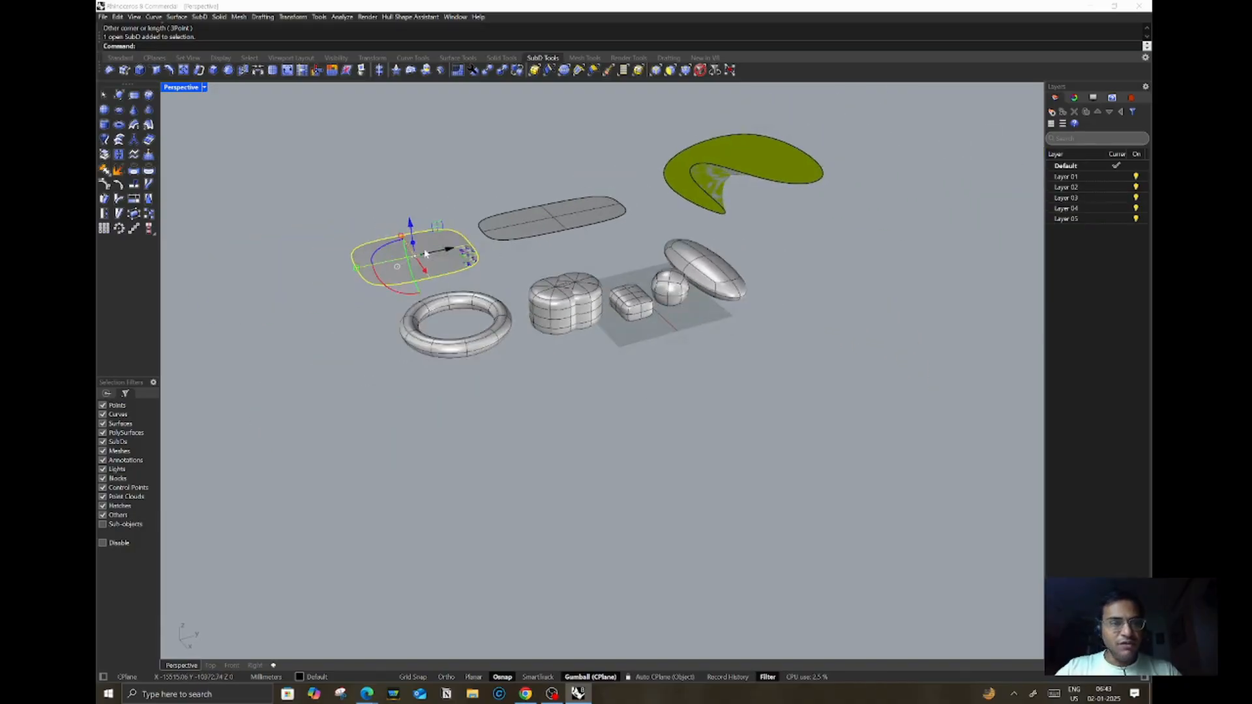
scroll(346, 261, "up", 8)
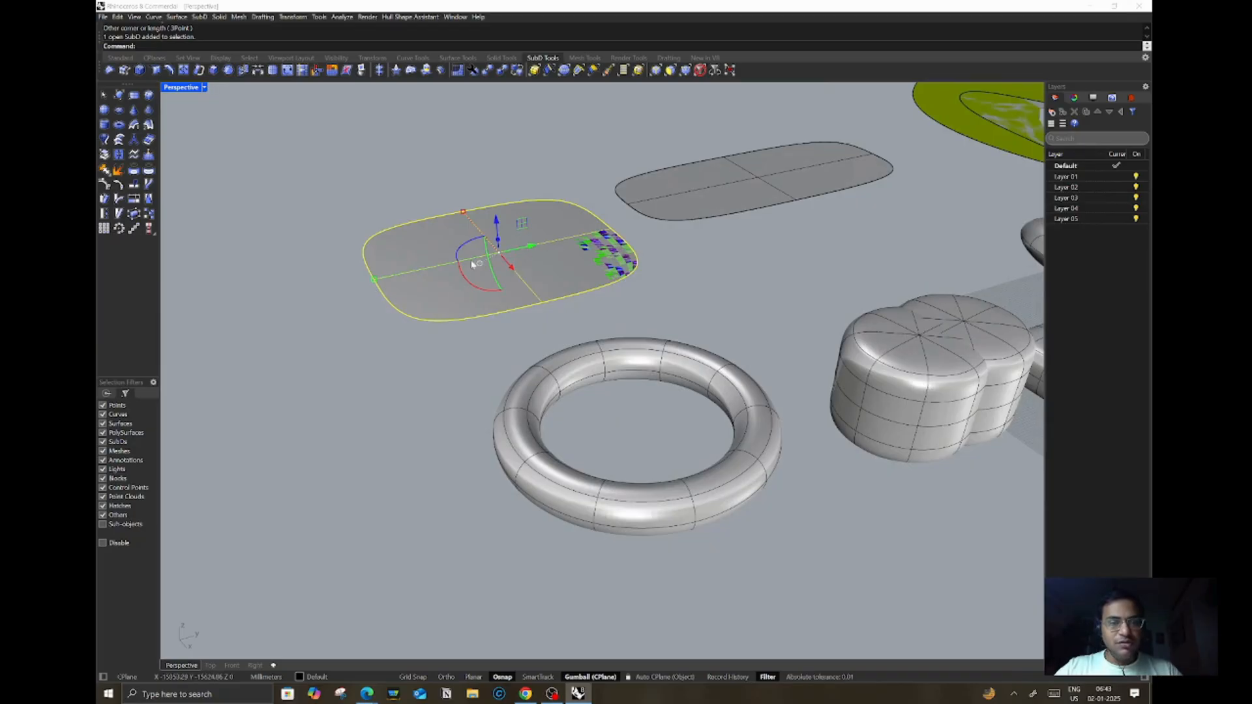
left_click_drag(459, 257, 463, 270)
key("ctrl+z")
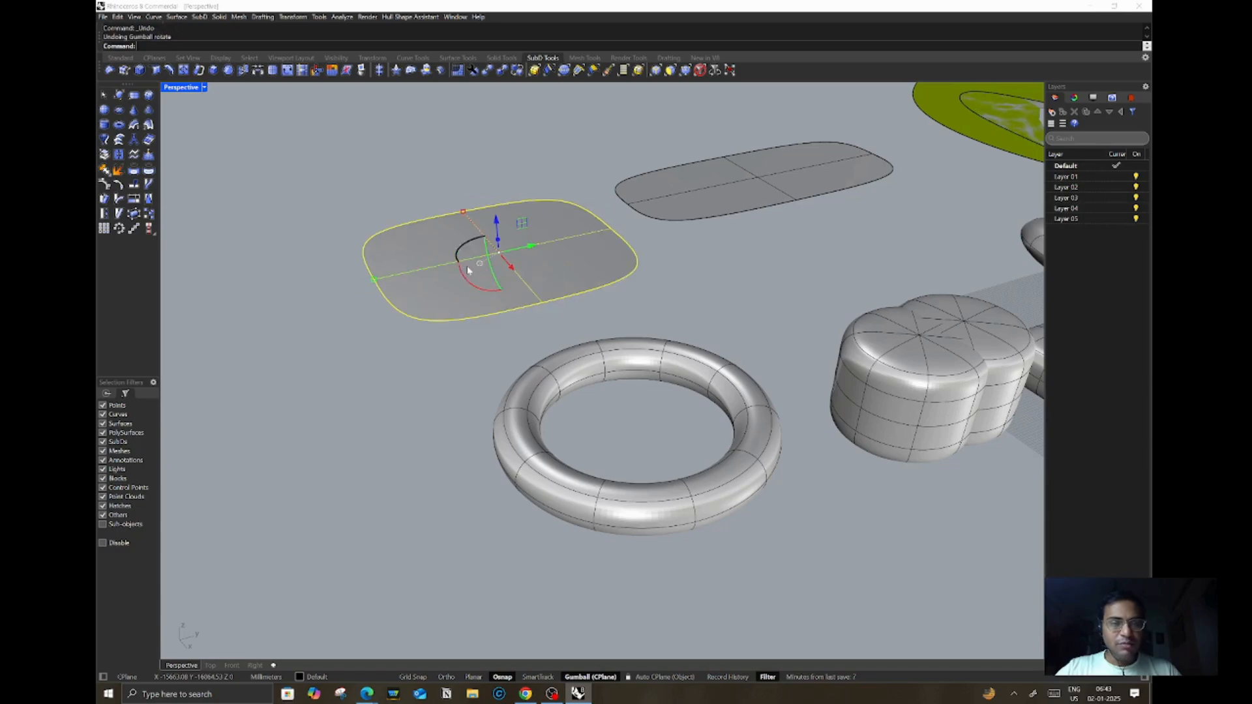
Step: Rotate the new plane with the Rotate command about its center, then undo the rotation
type("rotate")
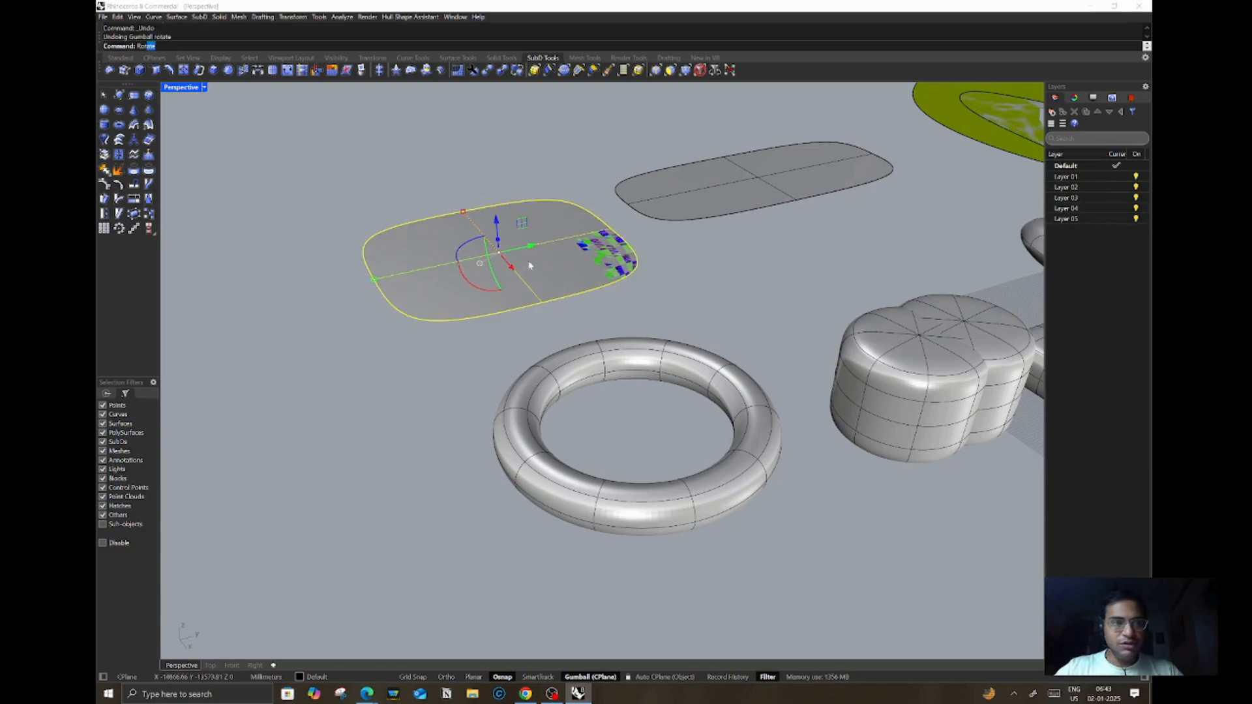
key("Return")
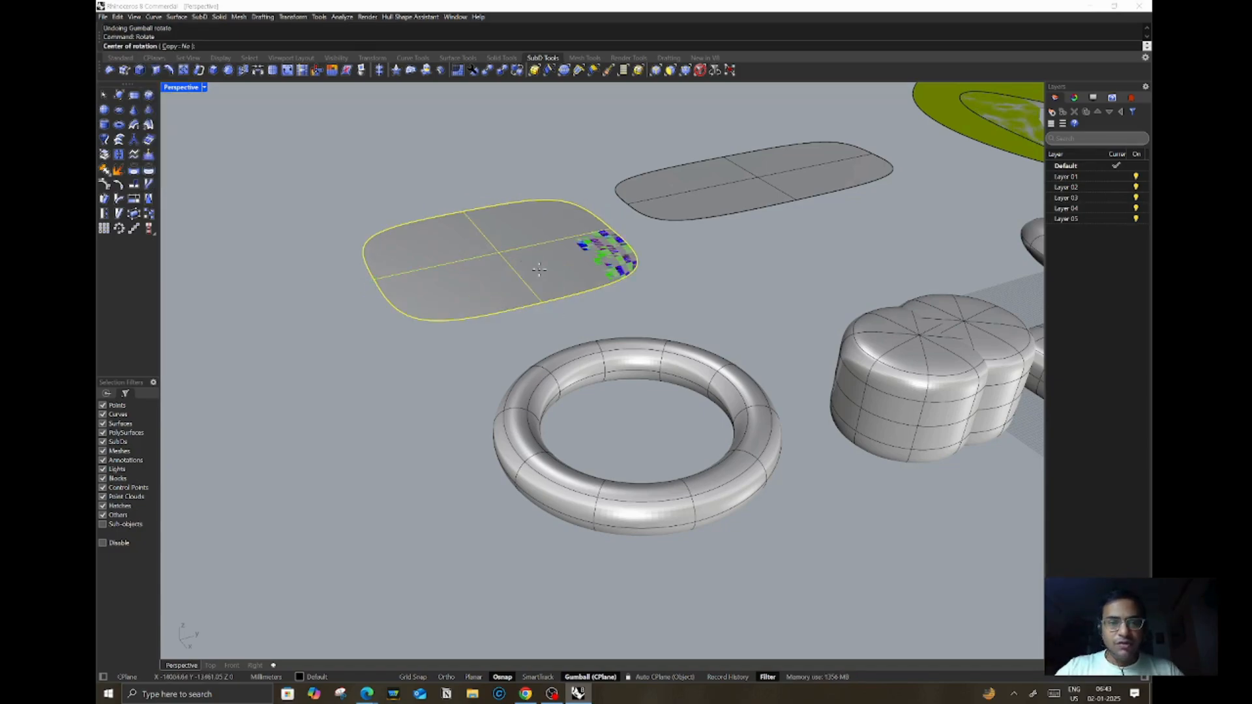
left_click(501, 254)
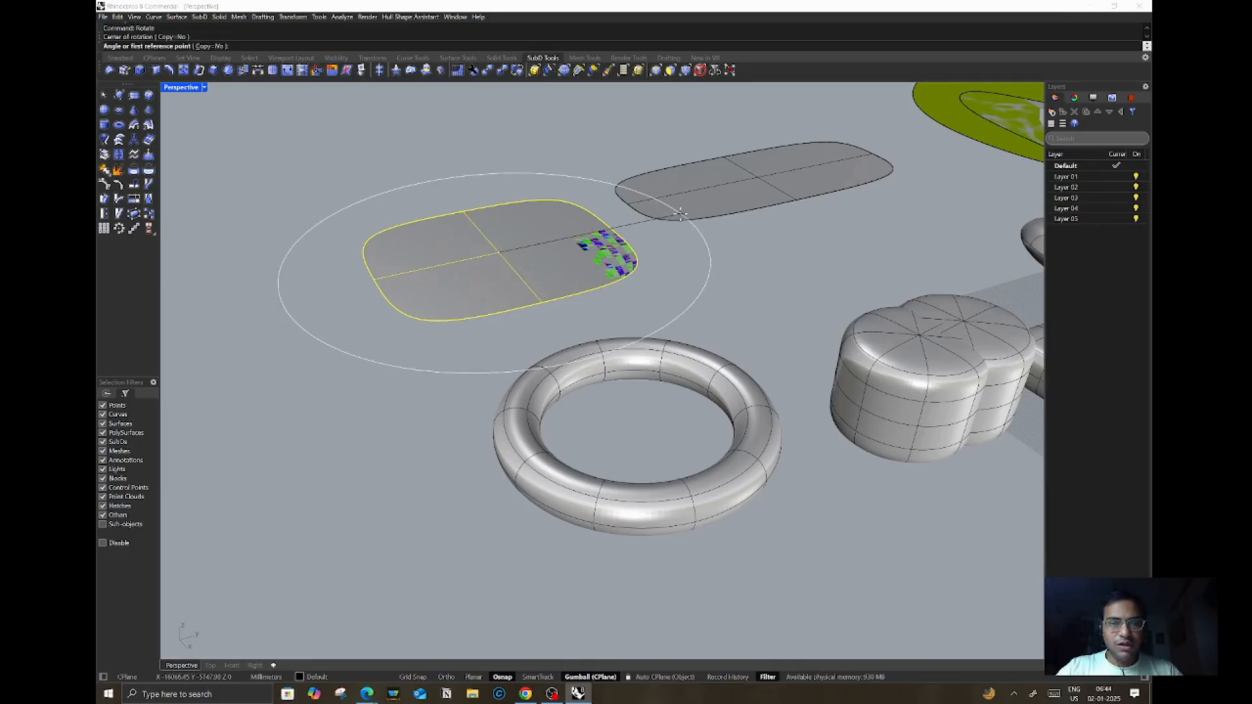
left_click(680, 214)
left_click(527, 151)
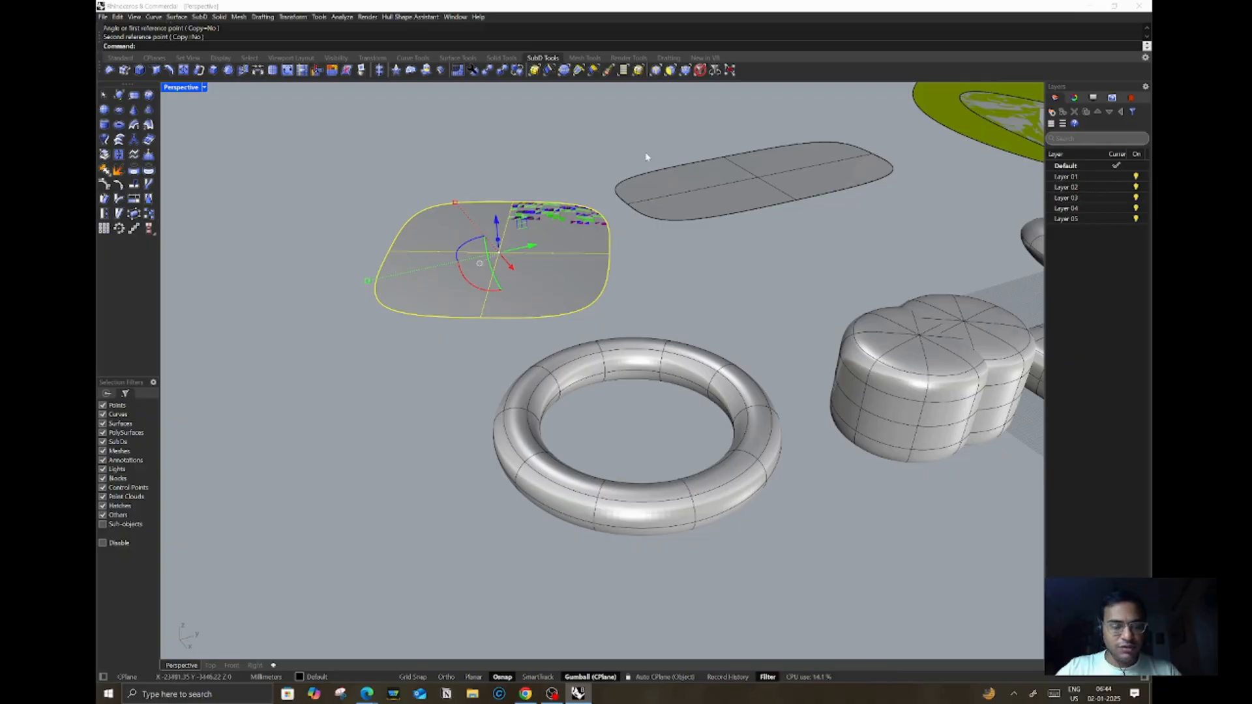
key("ctrl+z")
Step: Select the new plane and rotate it 90 degrees with its gizmo
left_click(539, 173)
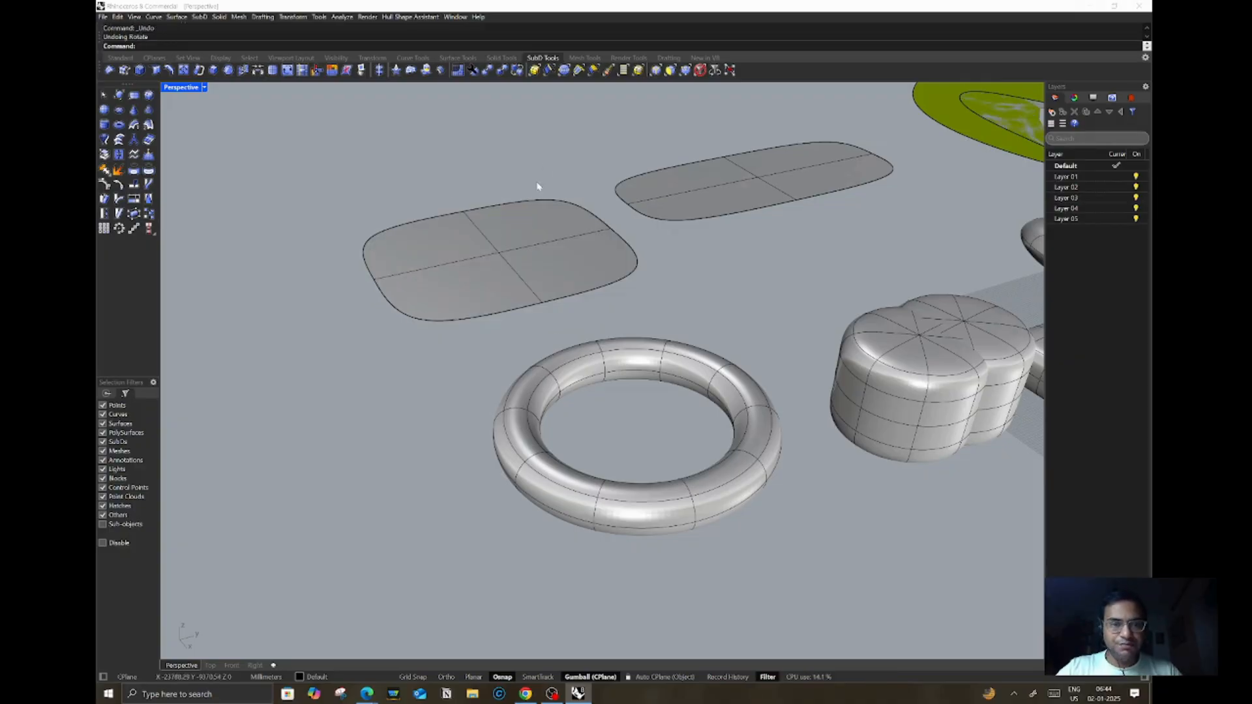
left_click(494, 258)
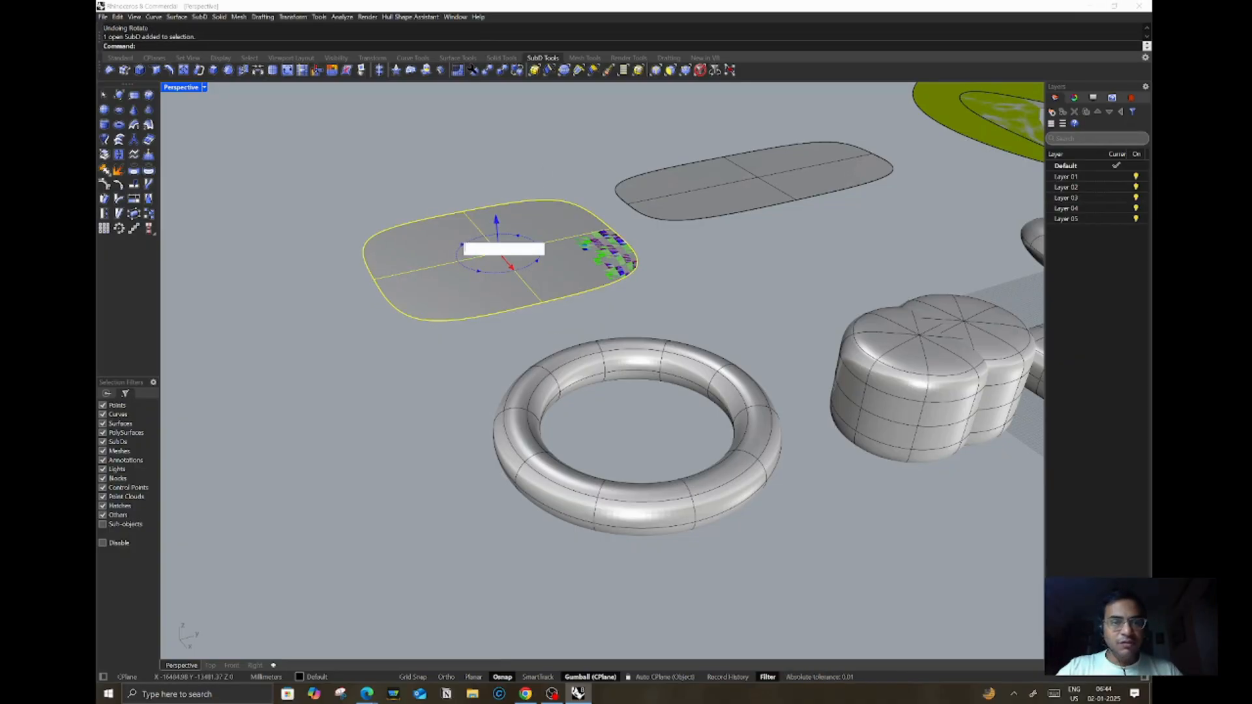
left_click(527, 246)
type("90")
key("Return")
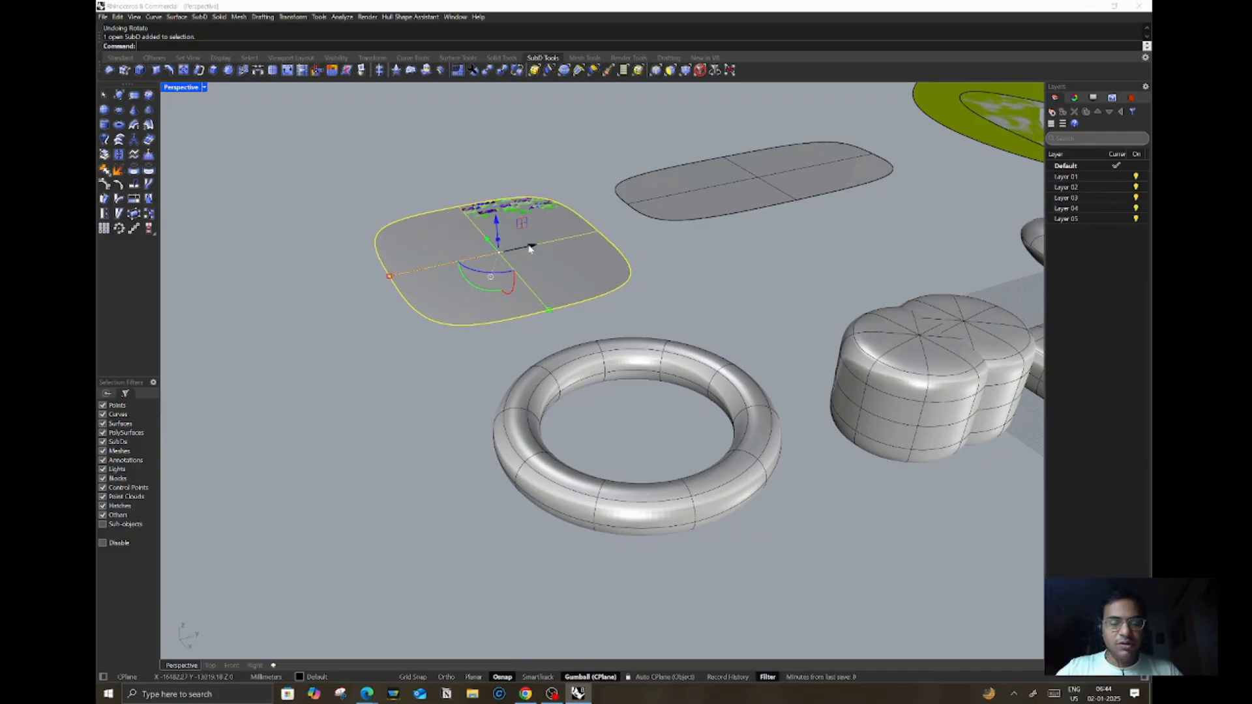
Step: Move the plane upward with its gizmo arrow, then undo the move
left_click(529, 157)
left_click(533, 232)
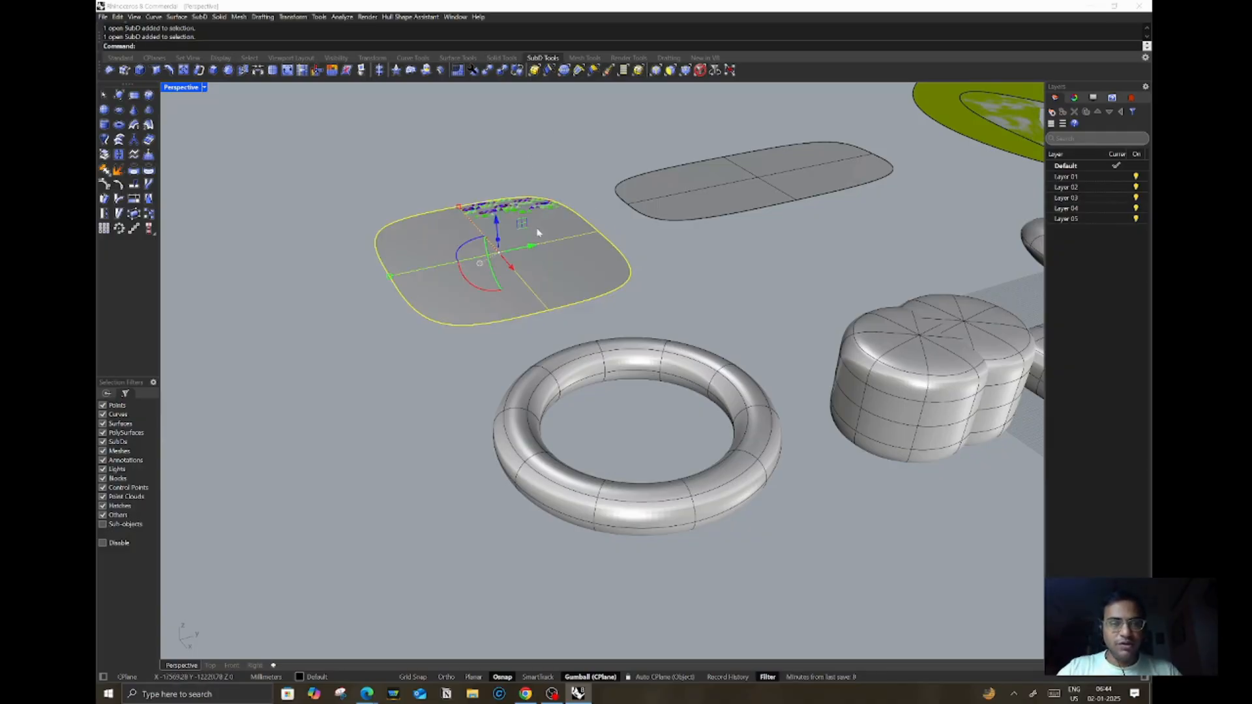
left_click_drag(497, 225, 511, 135)
left_click(595, 106)
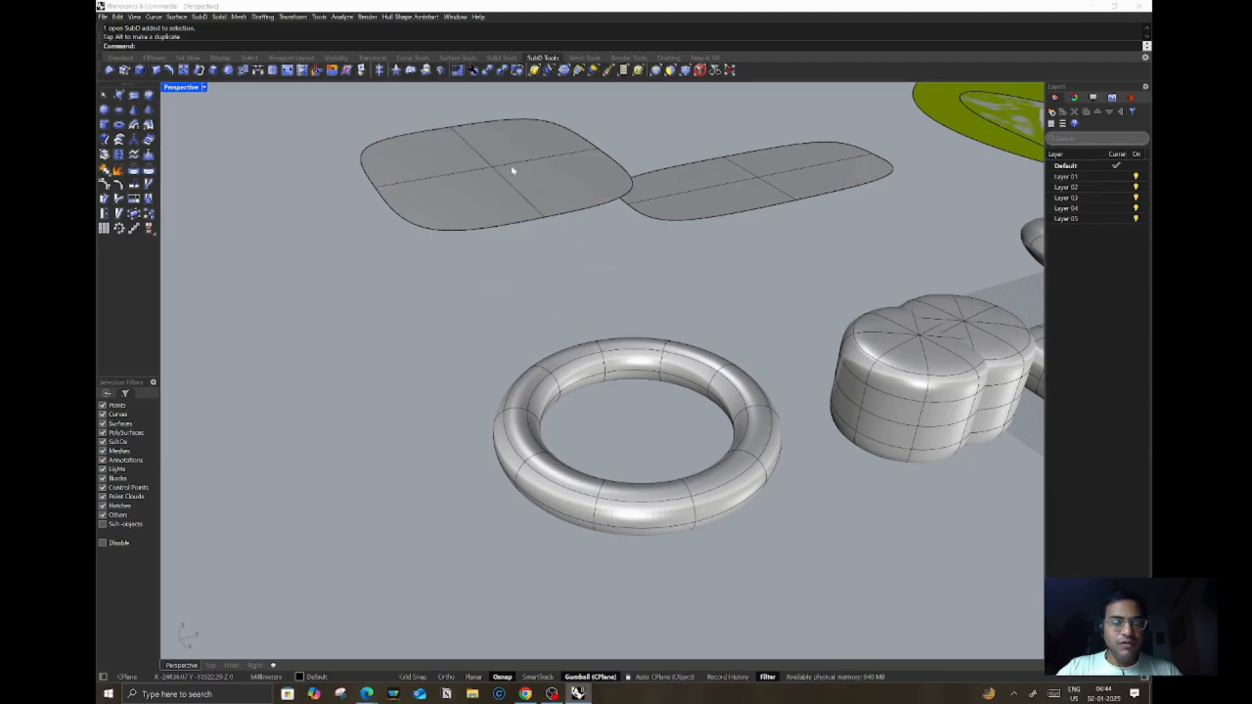
key("ctrl+z")
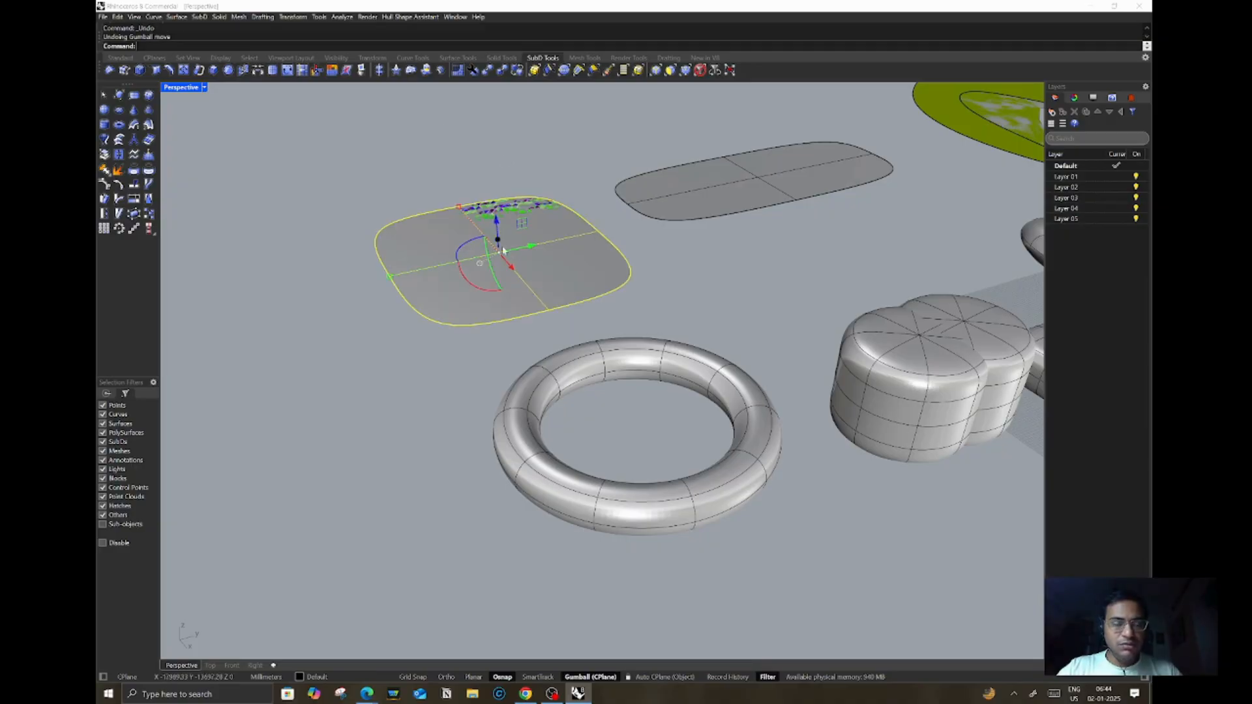
Step: Drag the new plane leftward along its gizmo axis
left_click_drag(538, 251, 425, 257)
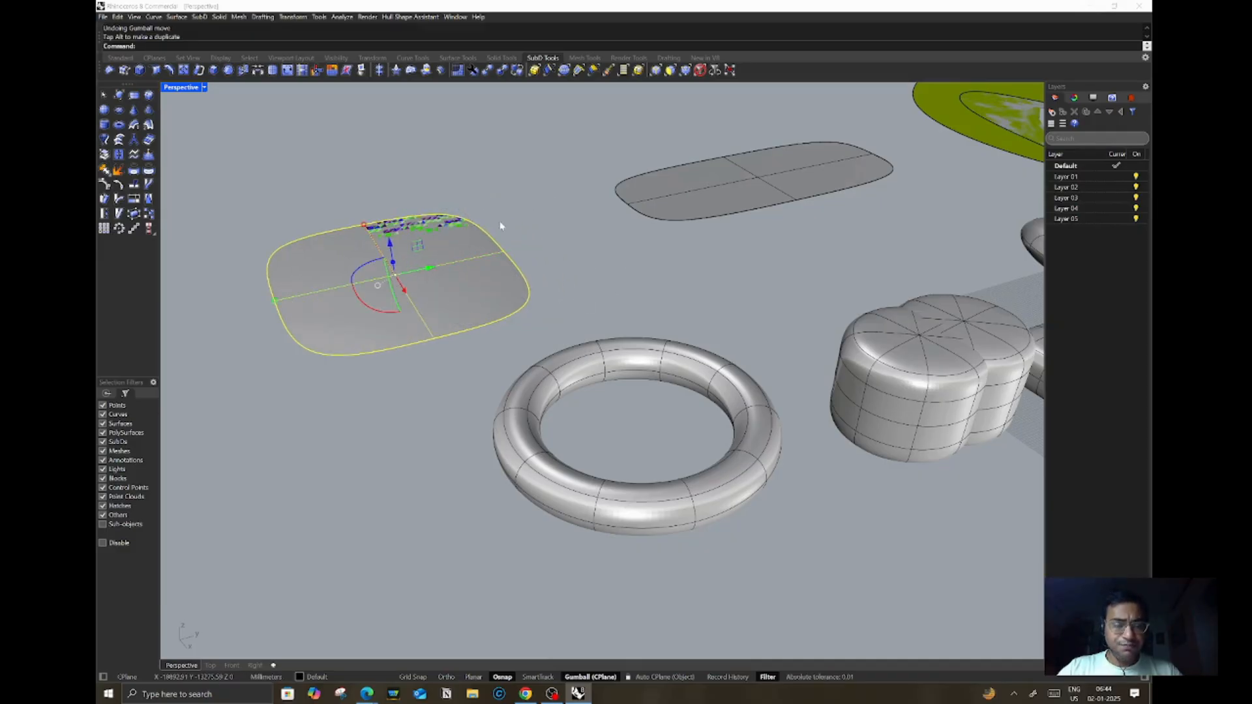
left_click(428, 268)
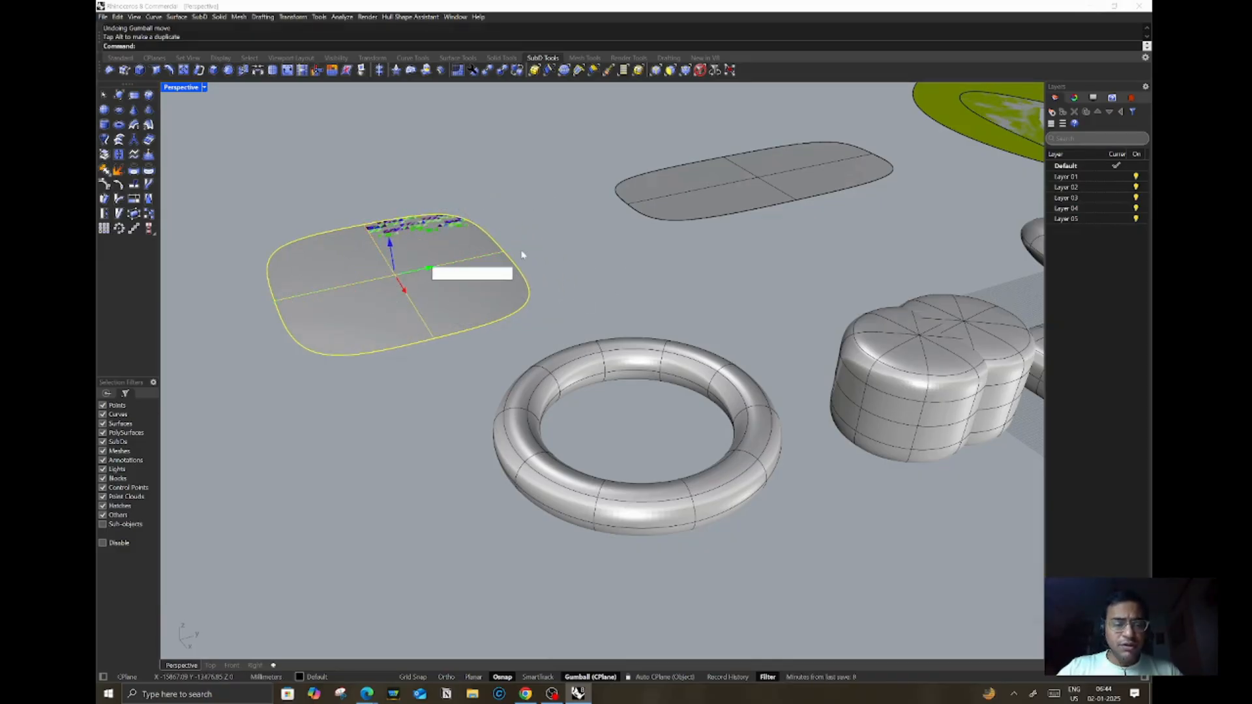
key("Return")
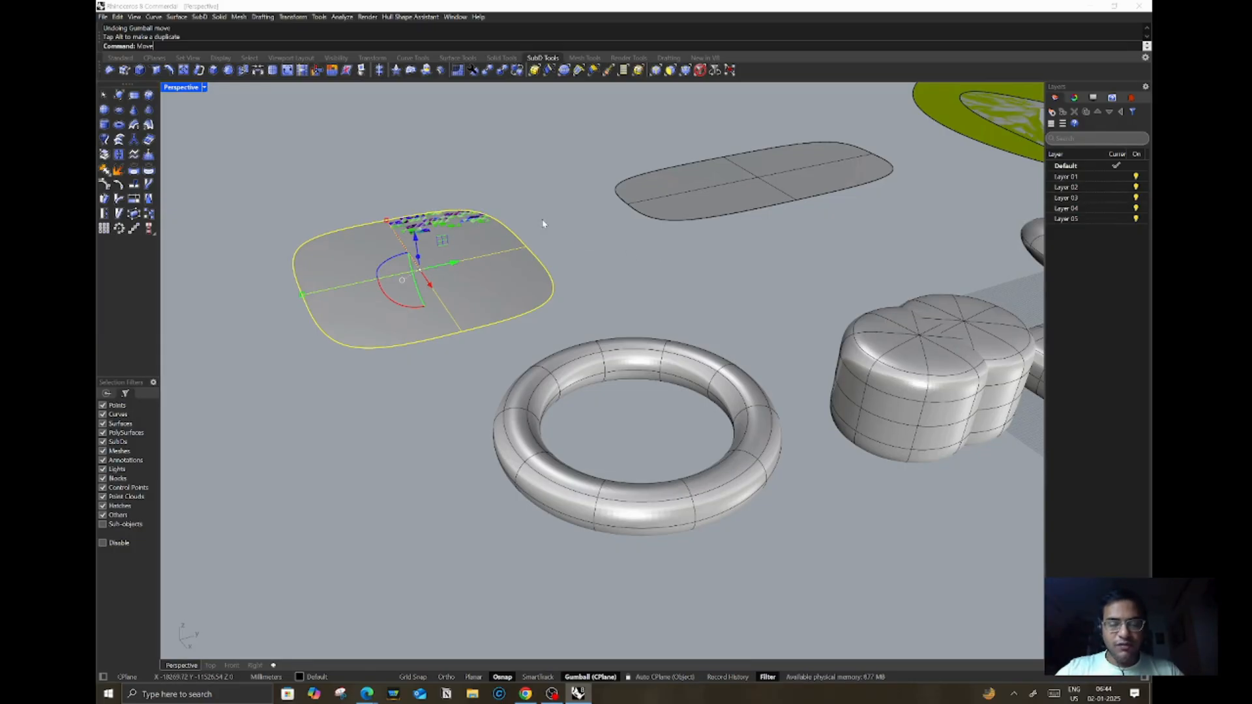
Step: Move the plane slightly back to the right with the Move command, toggling Ortho while placing it
key("Return")
left_click(462, 332)
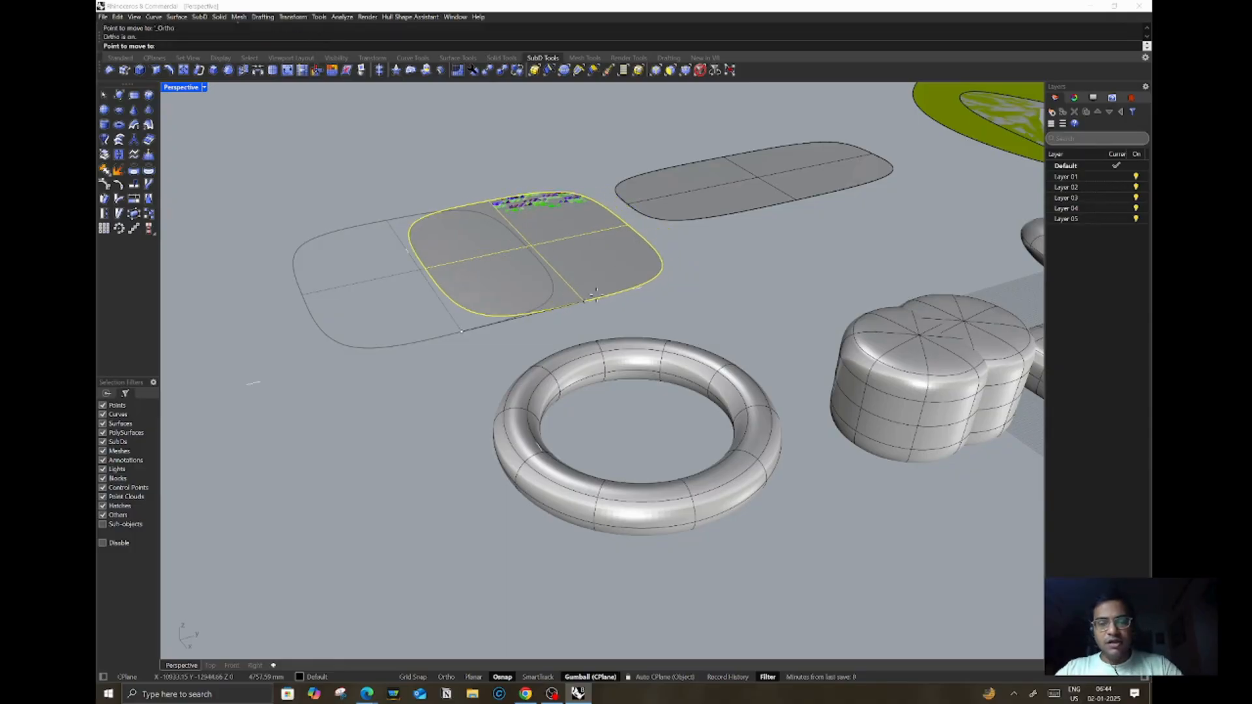
key("F8")
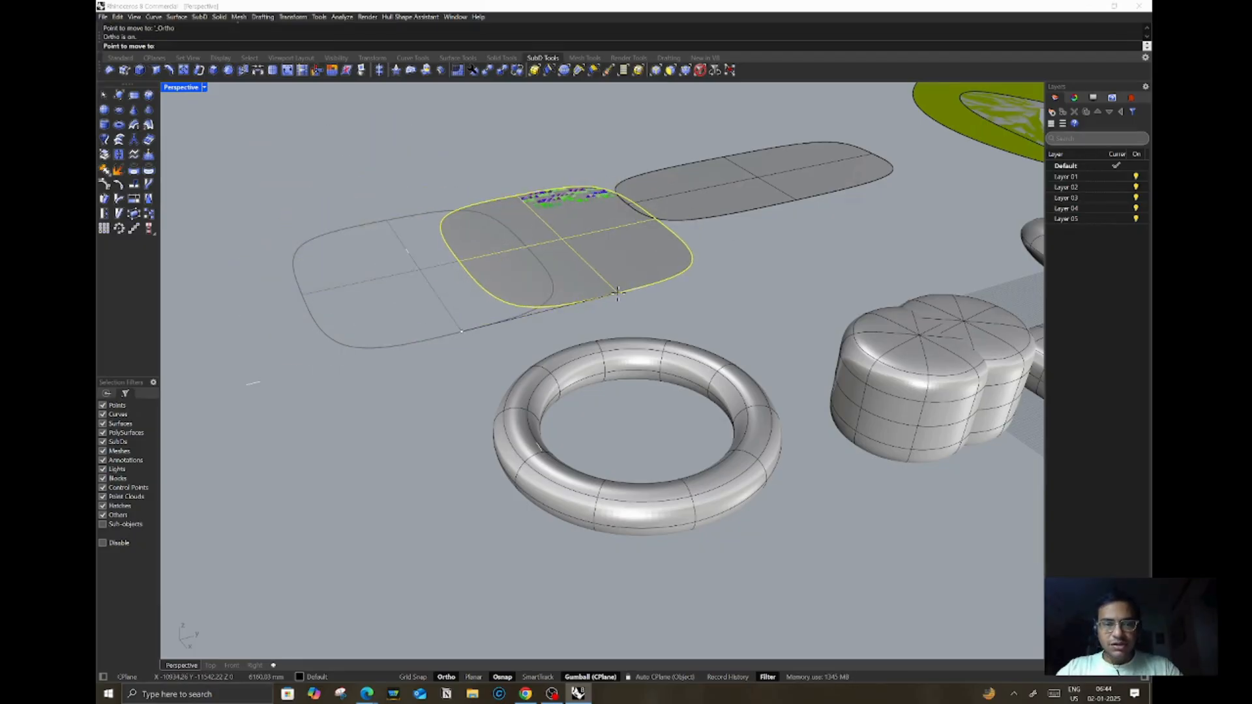
key("F8")
key("F8")
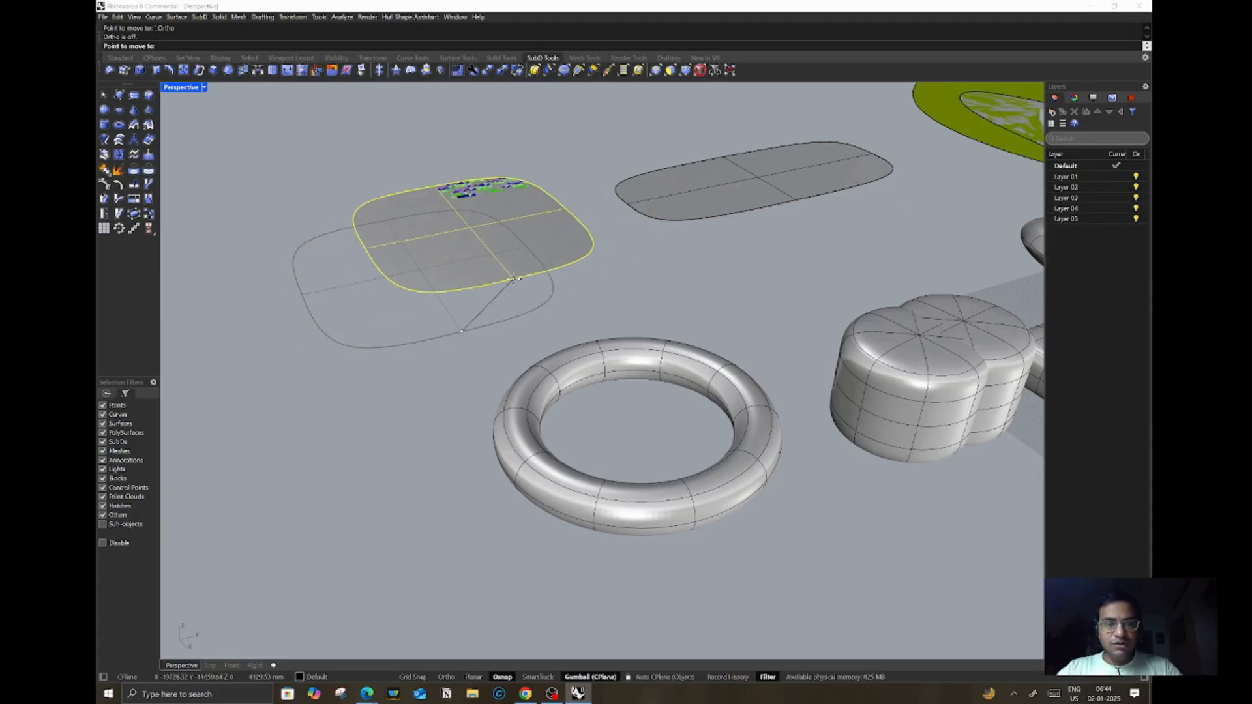
left_click(481, 307)
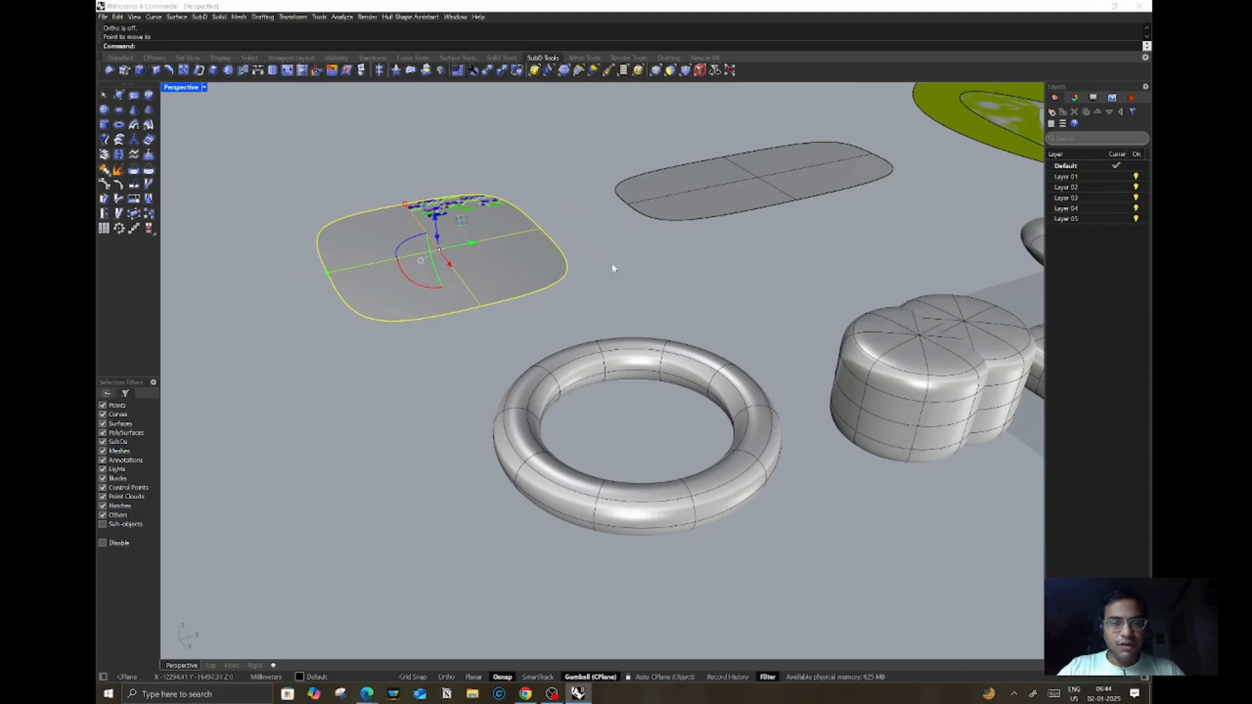
Step: Mirror the plane about its left edge with the Mirror command, then delete the mirrored copy
left_click(513, 255)
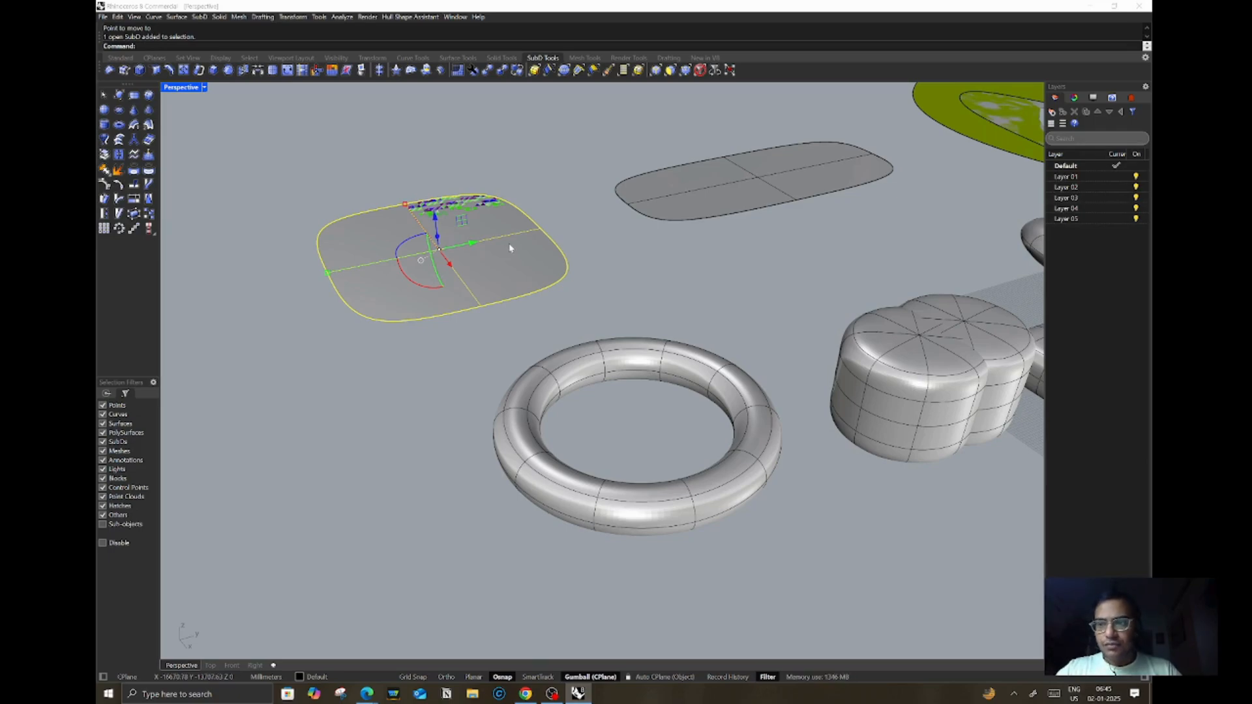
key("Escape")
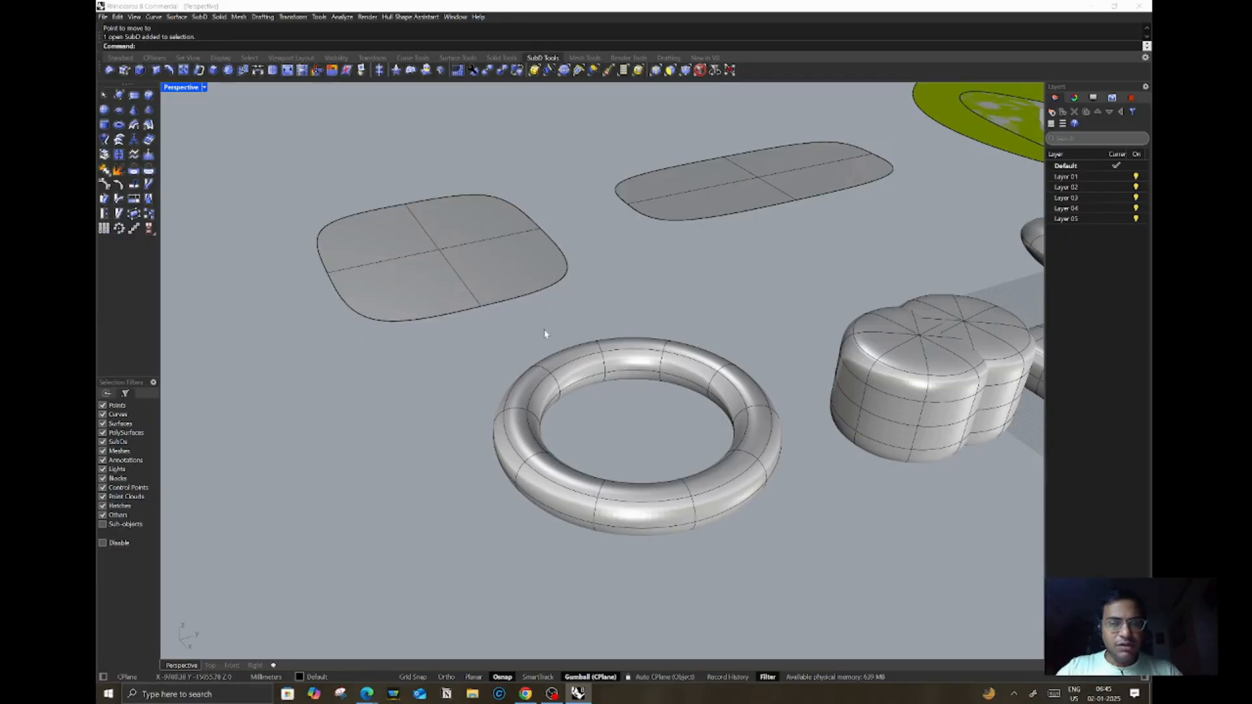
left_click(522, 271)
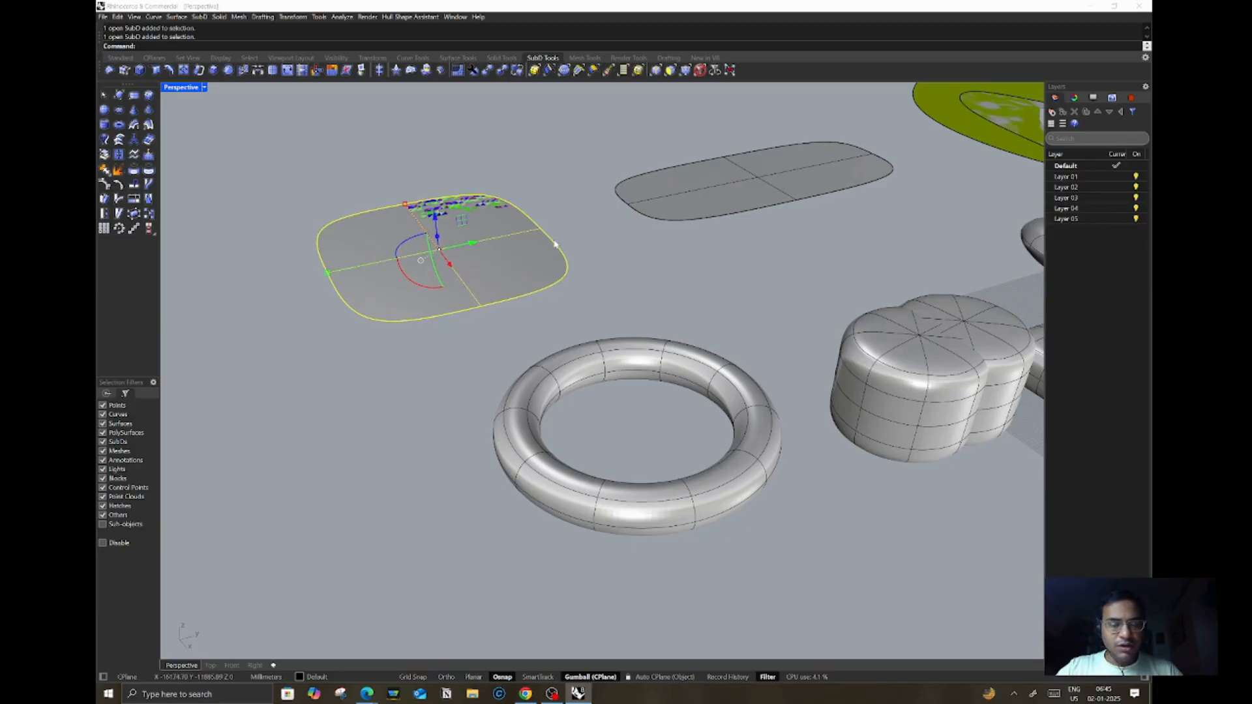
type("Mirror")
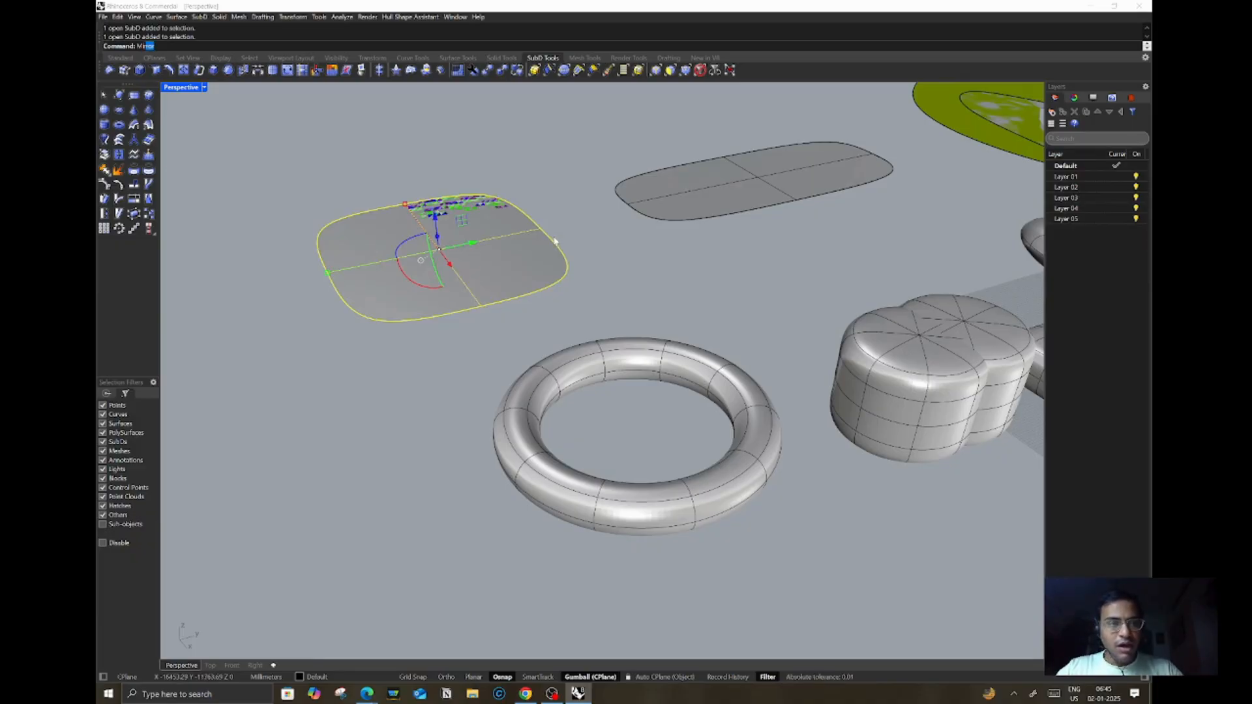
key("Return")
left_click(327, 273)
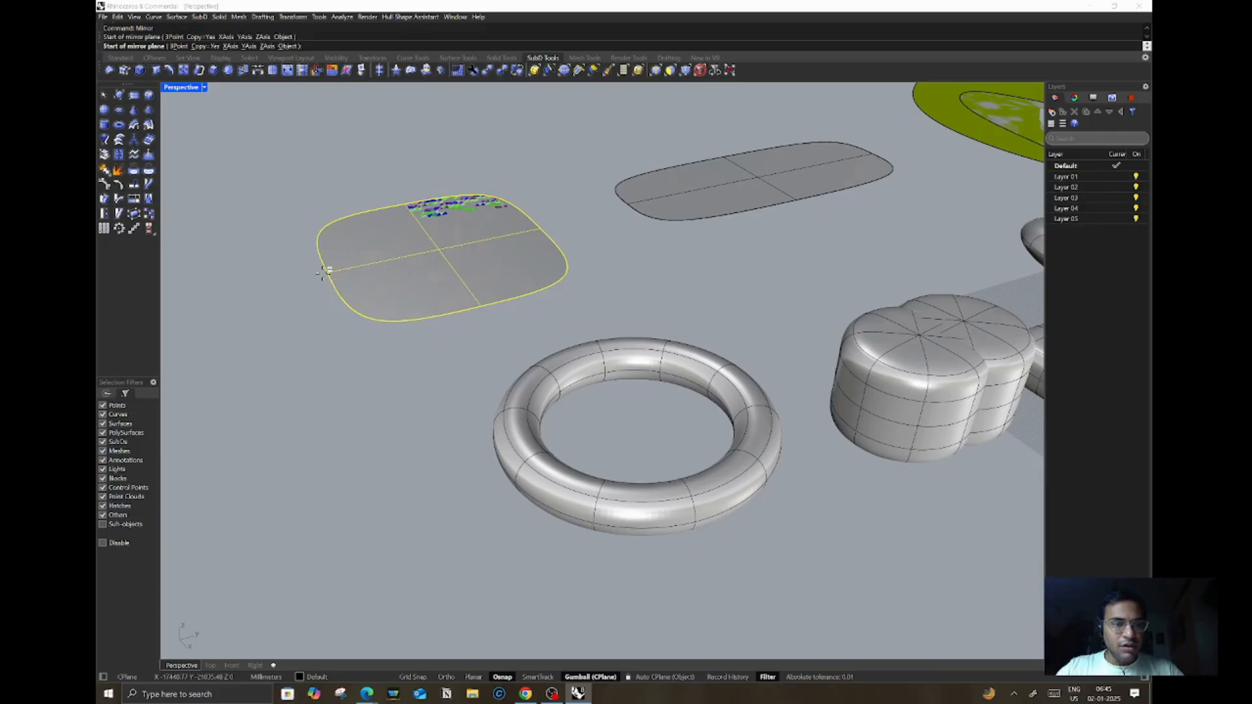
left_click(299, 201)
scroll(633, 312, "down", 2)
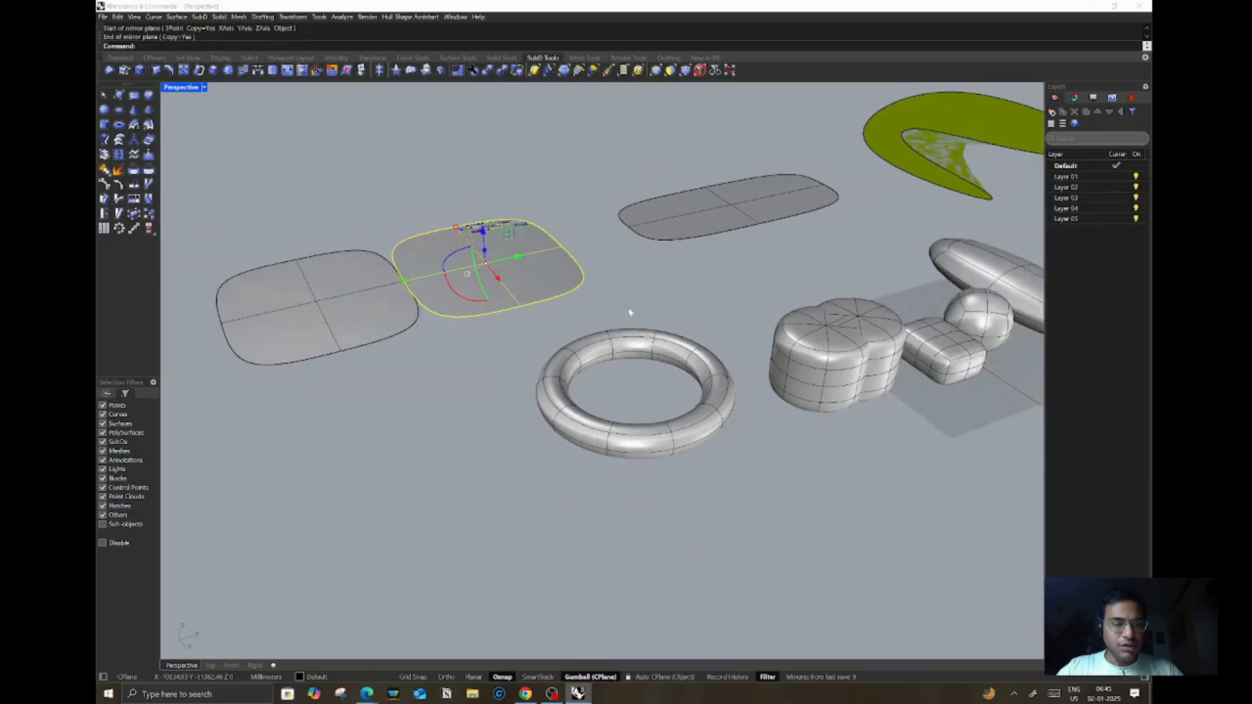
left_click(447, 279)
key("Delete")
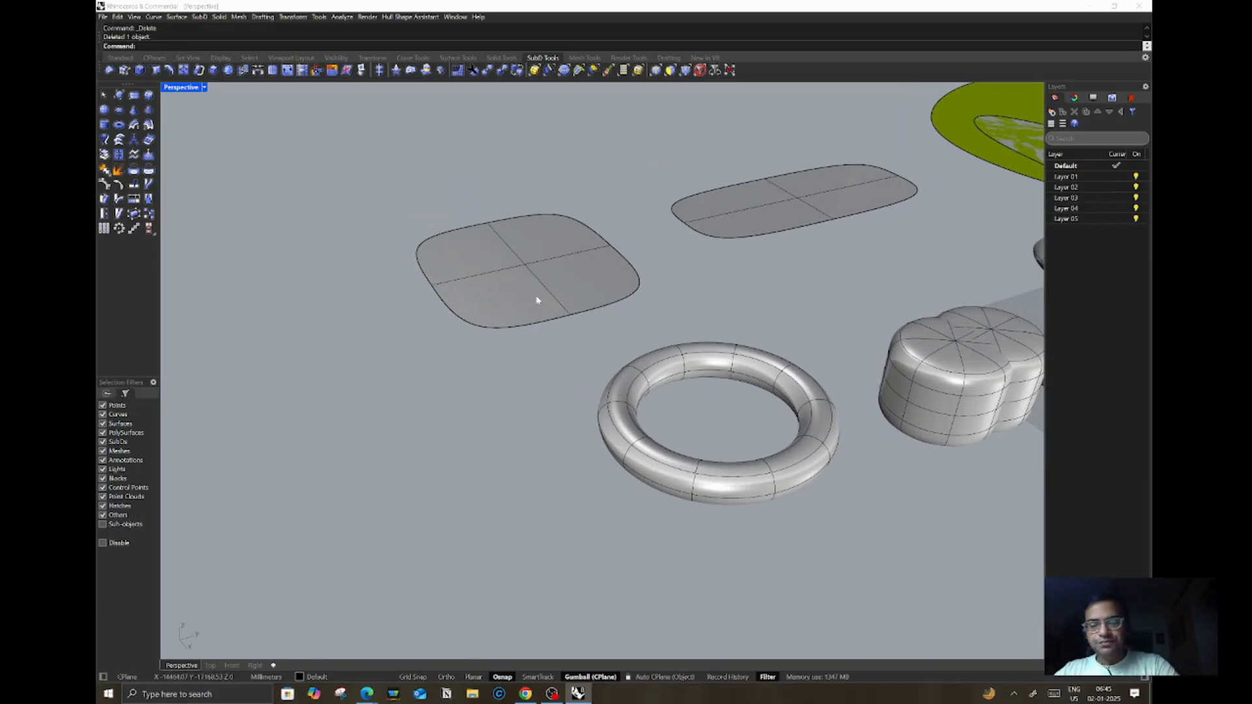
Step: Delete the yellow-green freeform surface at the back right of the scene
scroll(502, 304, "down", 5)
right_click_drag(514, 311, 593, 302)
scroll(593, 301, "down", 6)
scroll(814, 330, "up", 3)
left_click(894, 274)
key("Delete")
scroll(736, 266, "up", 2)
scroll(714, 283, "down", 3)
right_click_drag(713, 285, 736, 290)
scroll(522, 270, "up", 5)
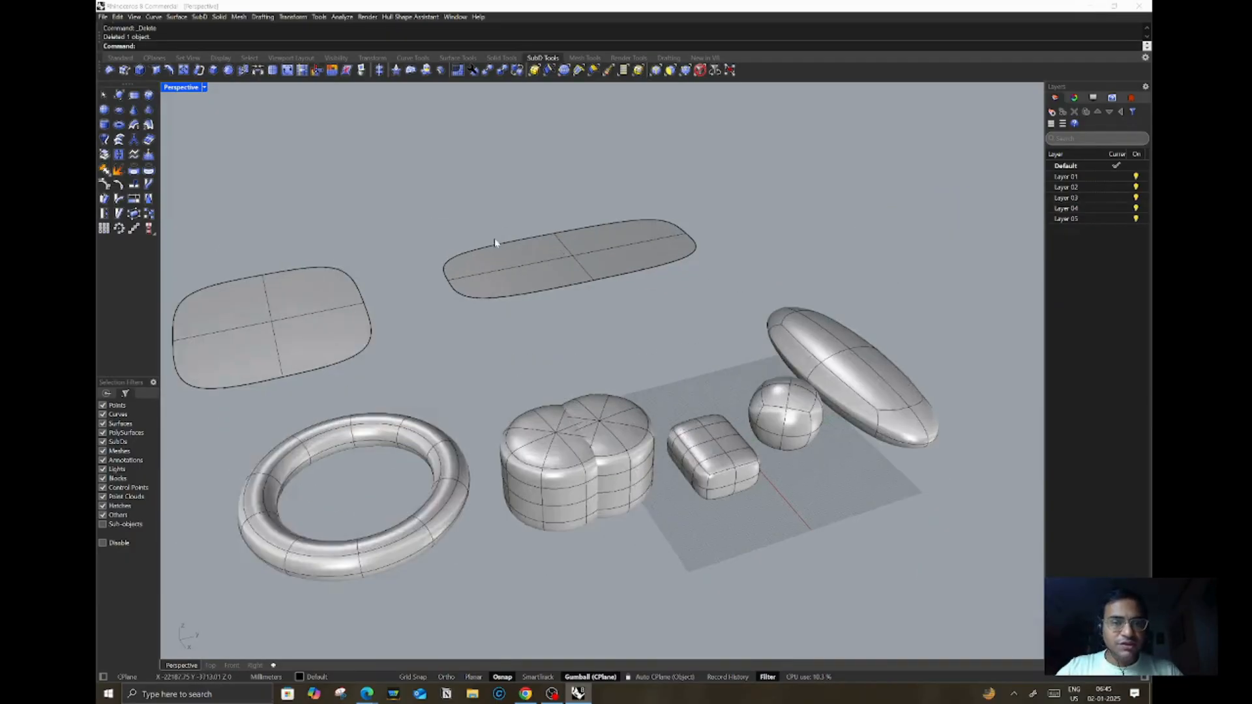
Step: Select one face of the elongated plane and raise it upward with the gizmo
left_click(522, 268, "ctrl+shift")
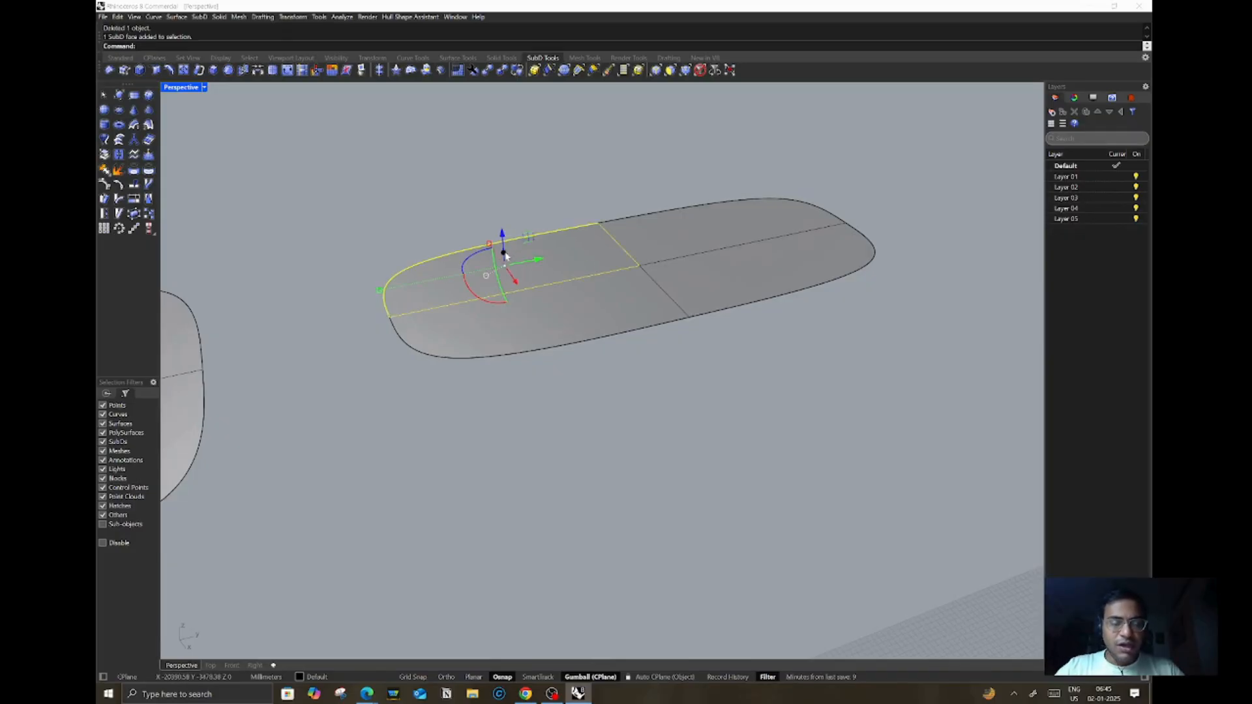
left_click_drag(501, 232, 495, 149)
left_click(698, 399)
Step: Select a corner vertex of the other plane and pull it upward with the gizmo
scroll(524, 296, "down", 4)
right_click_drag(523, 296, 467, 332)
scroll(589, 291, "down", 3)
scroll(396, 355, "up", 2)
scroll(572, 307, "down", 5)
scroll(464, 331, "up", 4)
left_click(483, 358, "ctrl+shift")
left_click_drag(483, 330, 476, 218)
key("Escape")
Step: Select a top face of the torus and delete it to open a hole
right_click_drag(530, 362, 684, 315)
scroll(684, 315, "down", 4)
right_click_drag(506, 328, 554, 342)
scroll(552, 342, "down", 5)
scroll(568, 384, "up", 12)
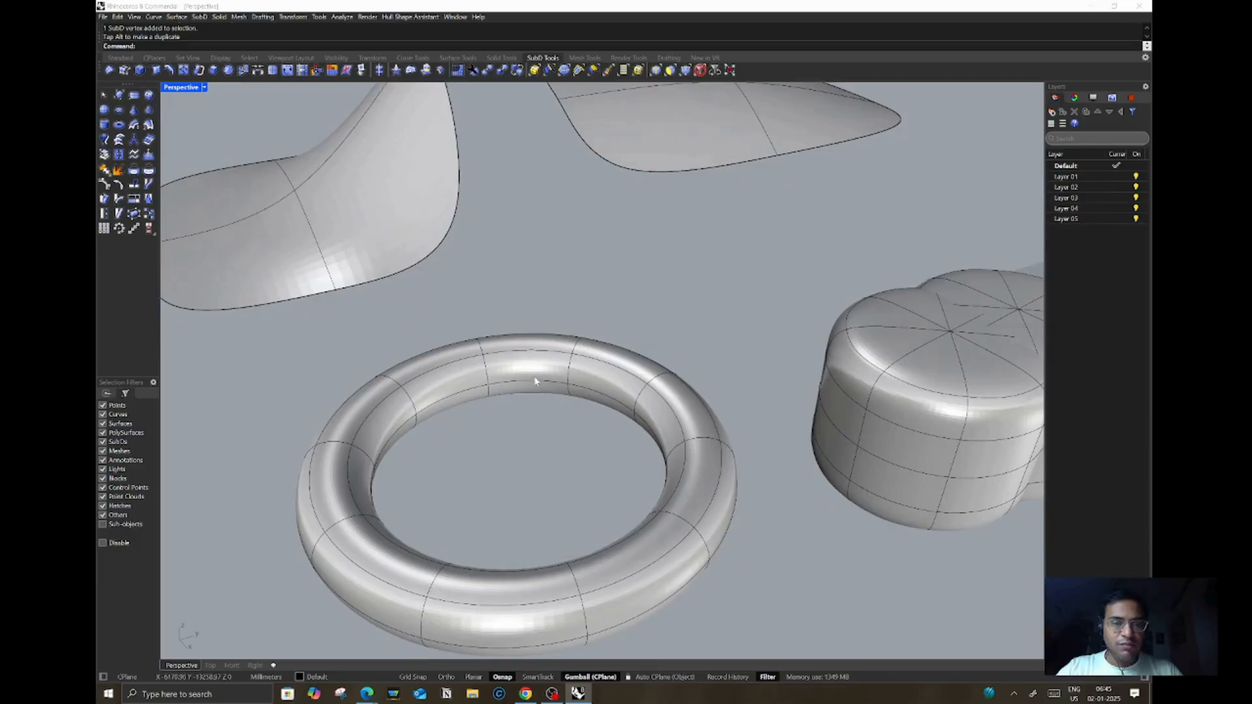
left_click(529, 375, "ctrl+shift")
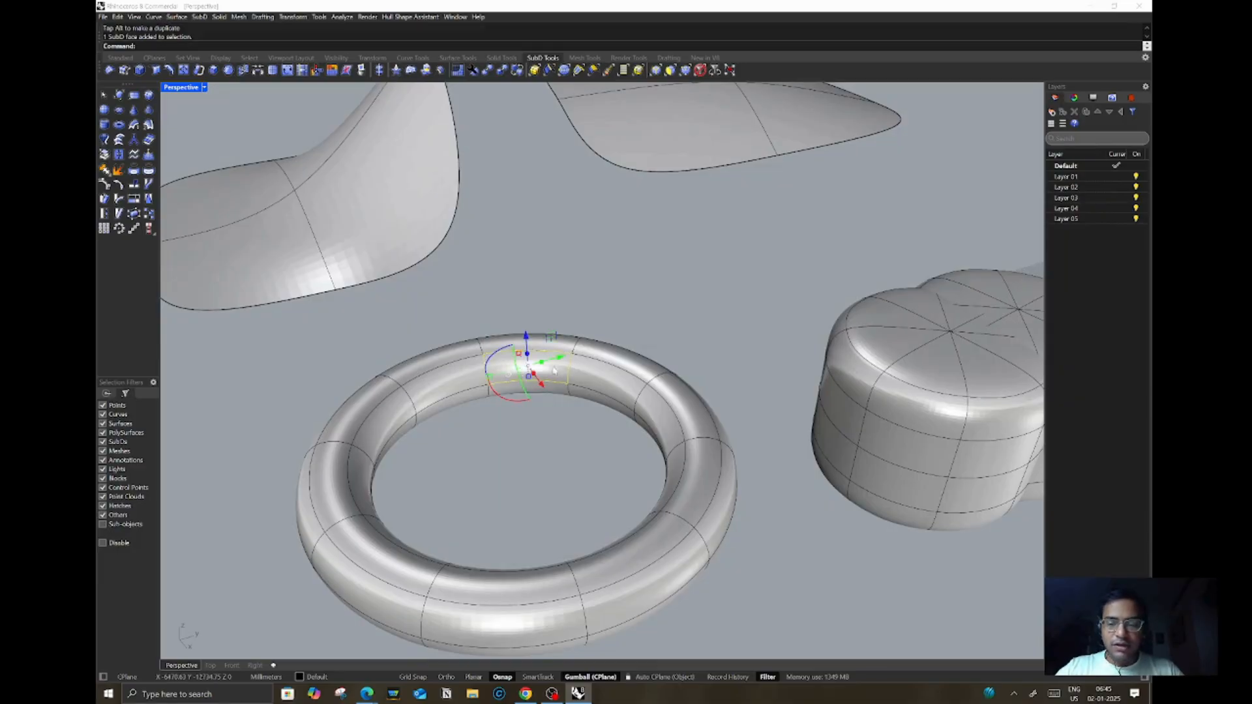
key("Delete")
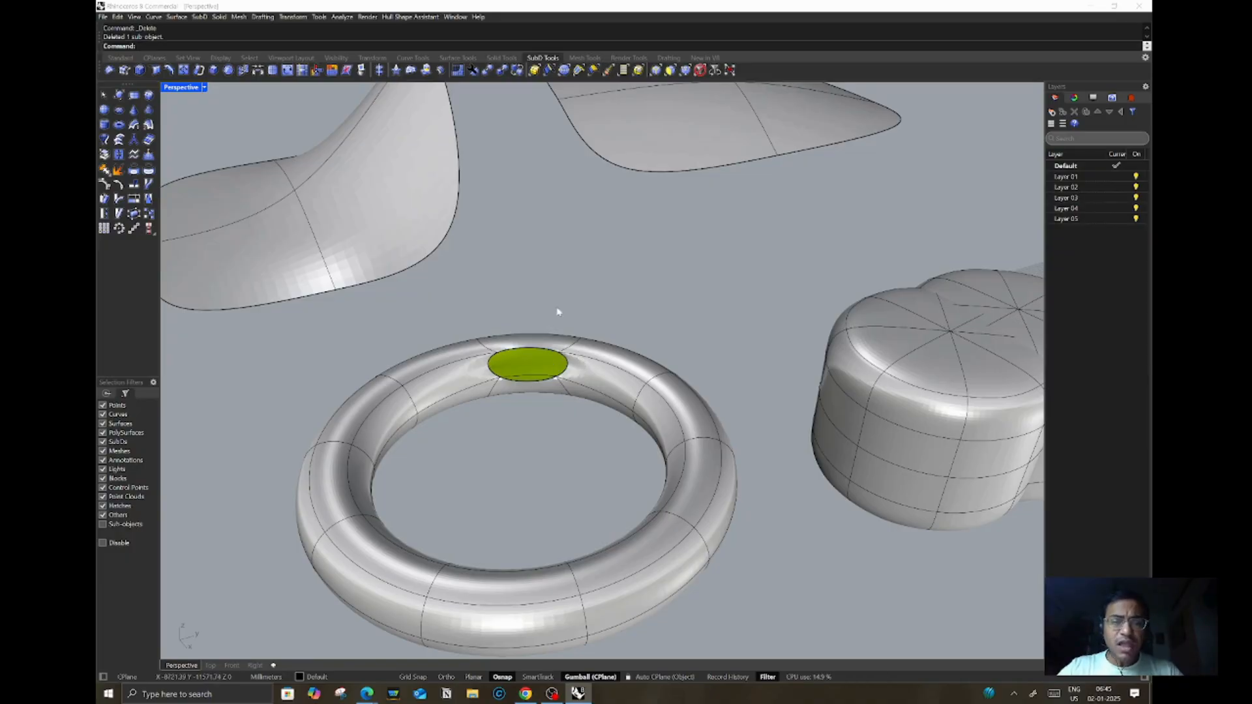
Step: Select edges on the torus's left side and pull them outward with the gizmo to reshape it
scroll(616, 349, "down", 4)
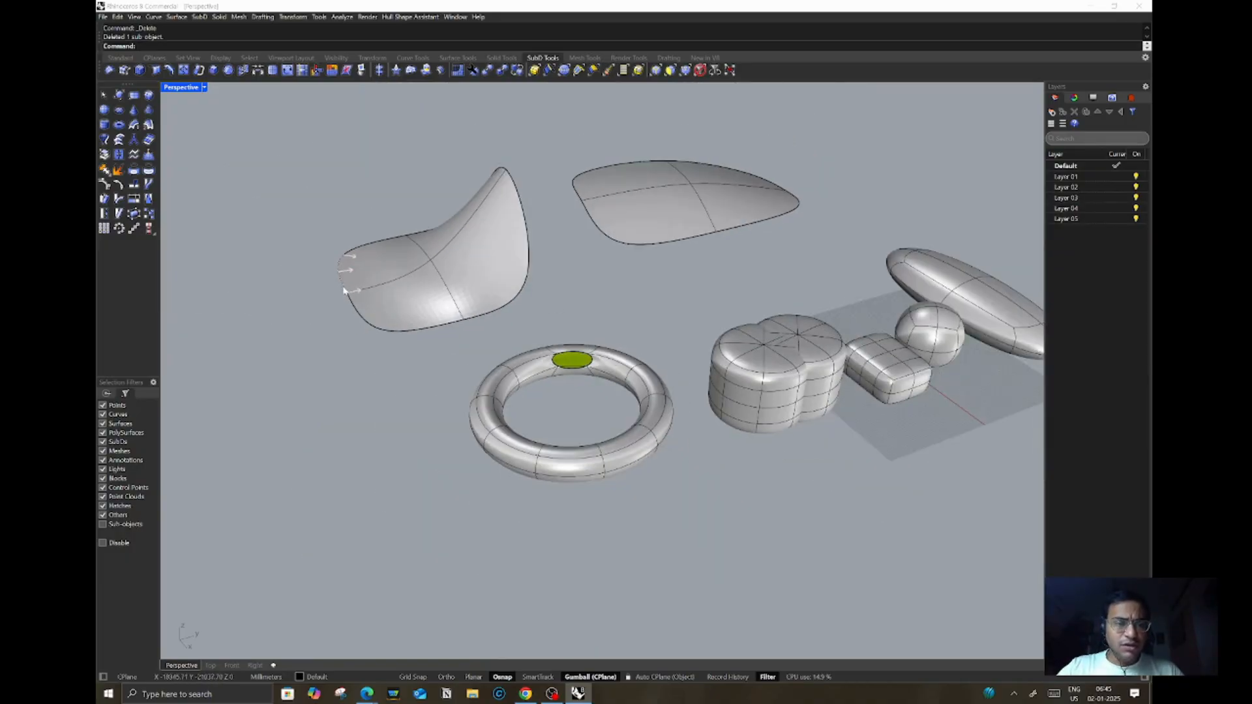
left_click(501, 447, "ctrl+shift")
right_click_drag(503, 446, 482, 387)
left_click_drag(468, 349, 467, 293)
left_click(471, 457)
right_click_drag(541, 403, 619, 401)
scroll(585, 292, "up", 4)
scroll(645, 399, "up", 4)
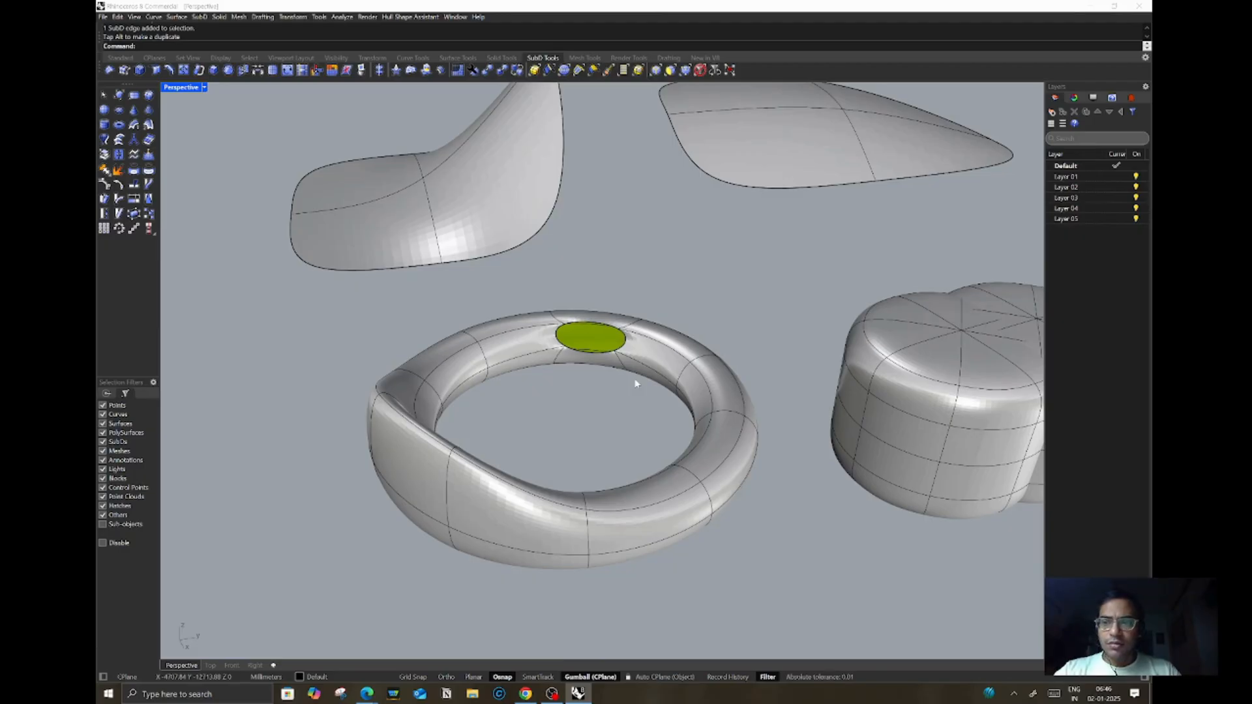
Step: Select the torus's outer edge loop and scale it outward with the gizmo
double_click(453, 355)
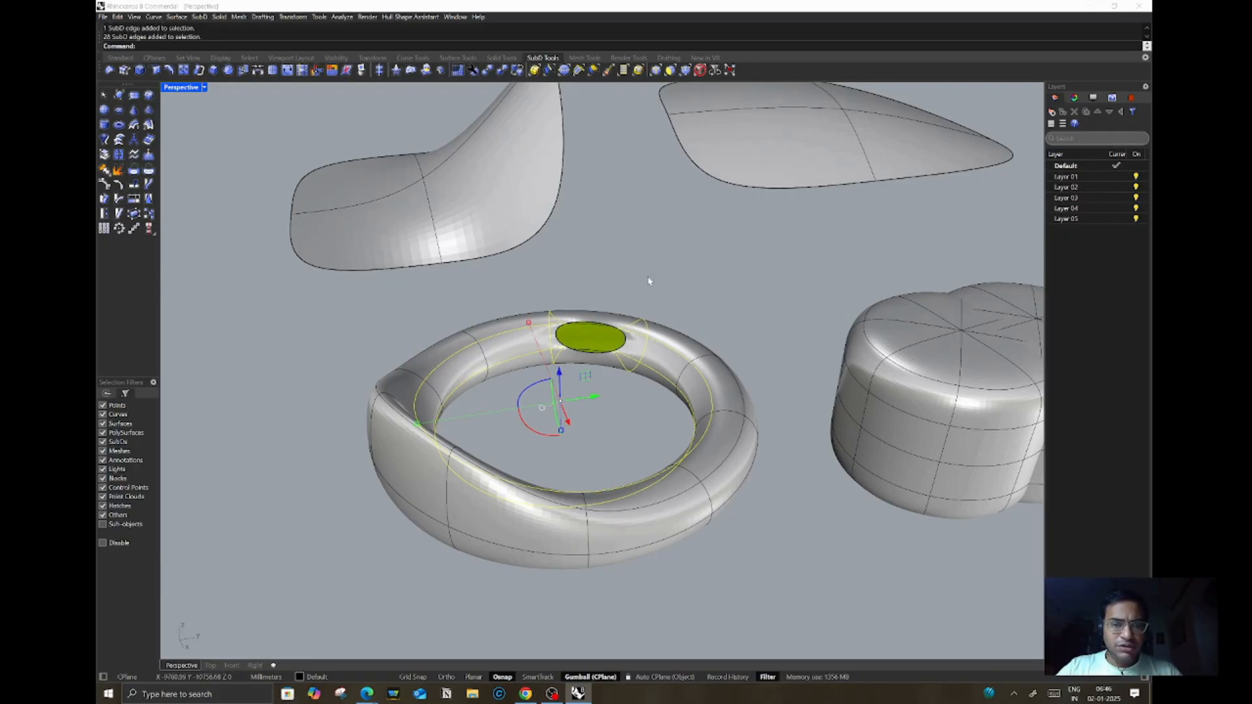
left_click(707, 299)
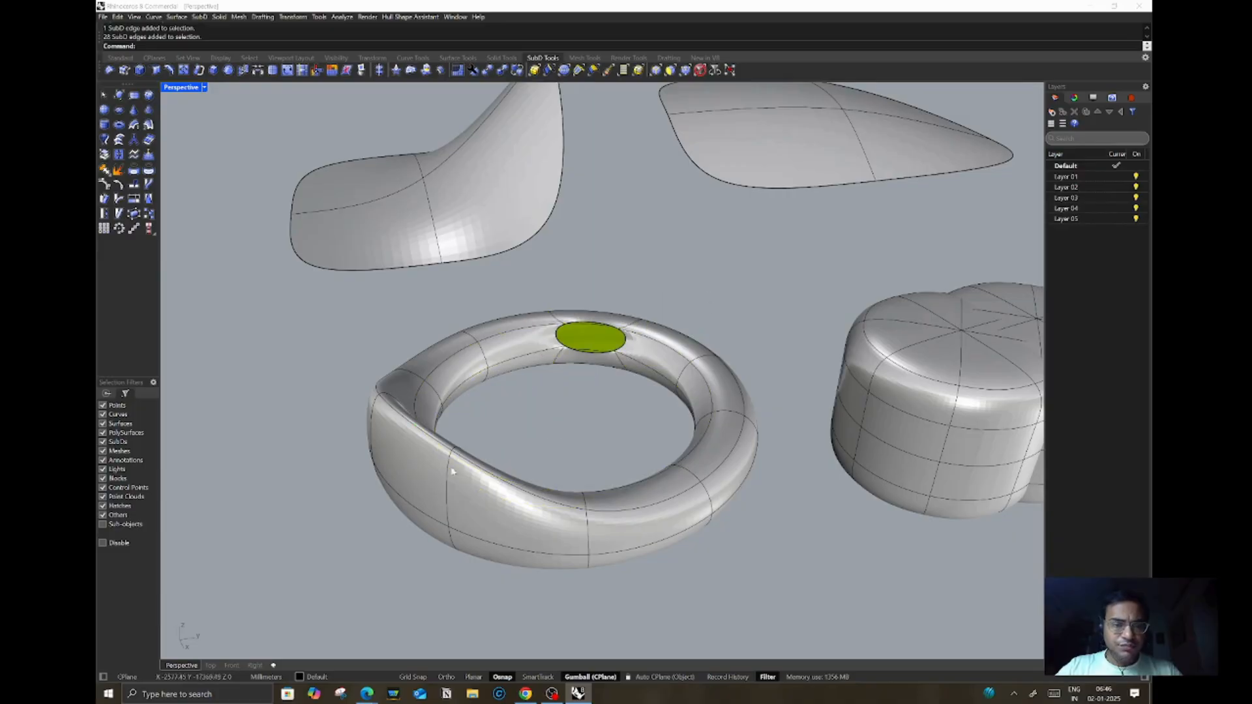
double_click(427, 519)
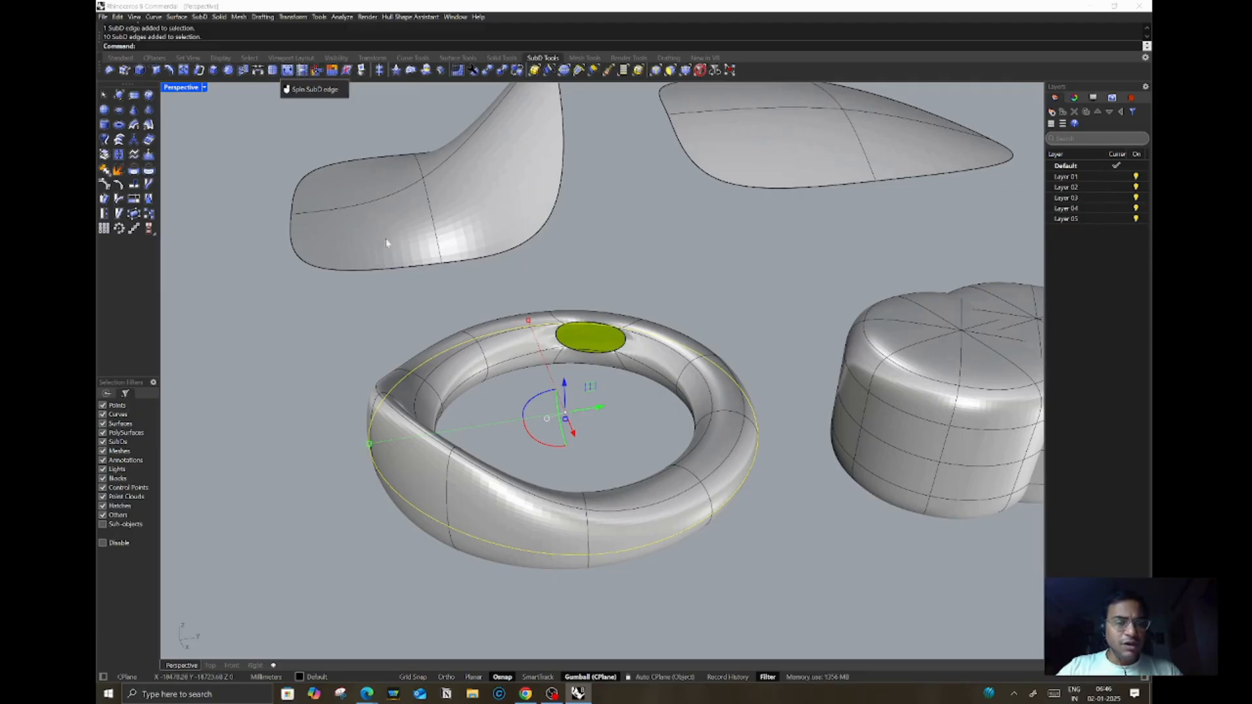
left_click_drag(370, 444, 302, 455)
right_click_drag(574, 366, 627, 394)
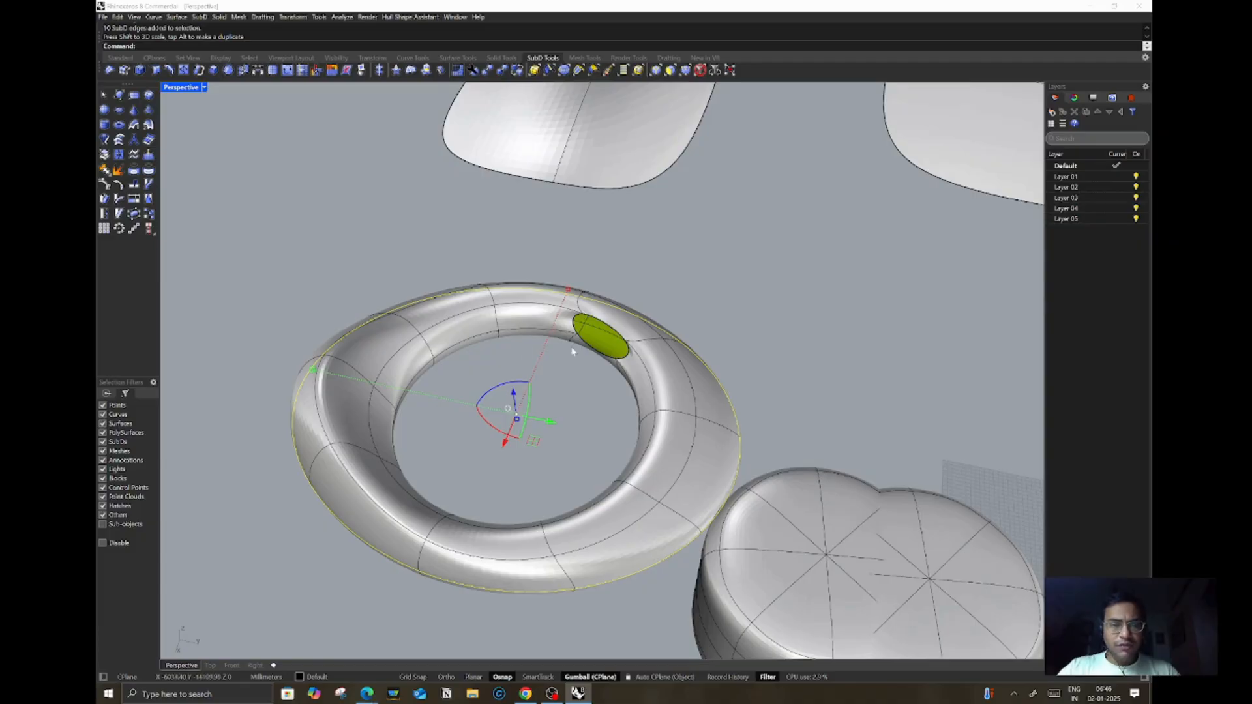
scroll(574, 333, "down", 5)
scroll(561, 358, "down", 2)
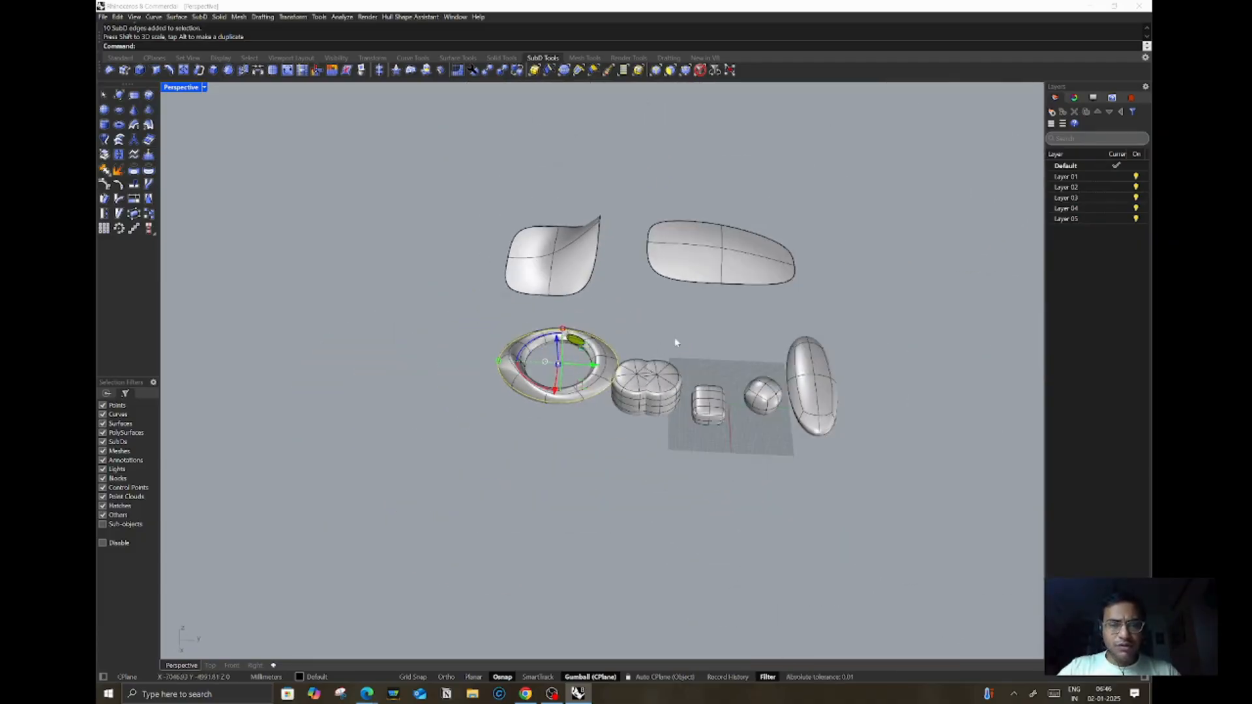
scroll(544, 343, "up", 6)
scroll(544, 343, "down", 5)
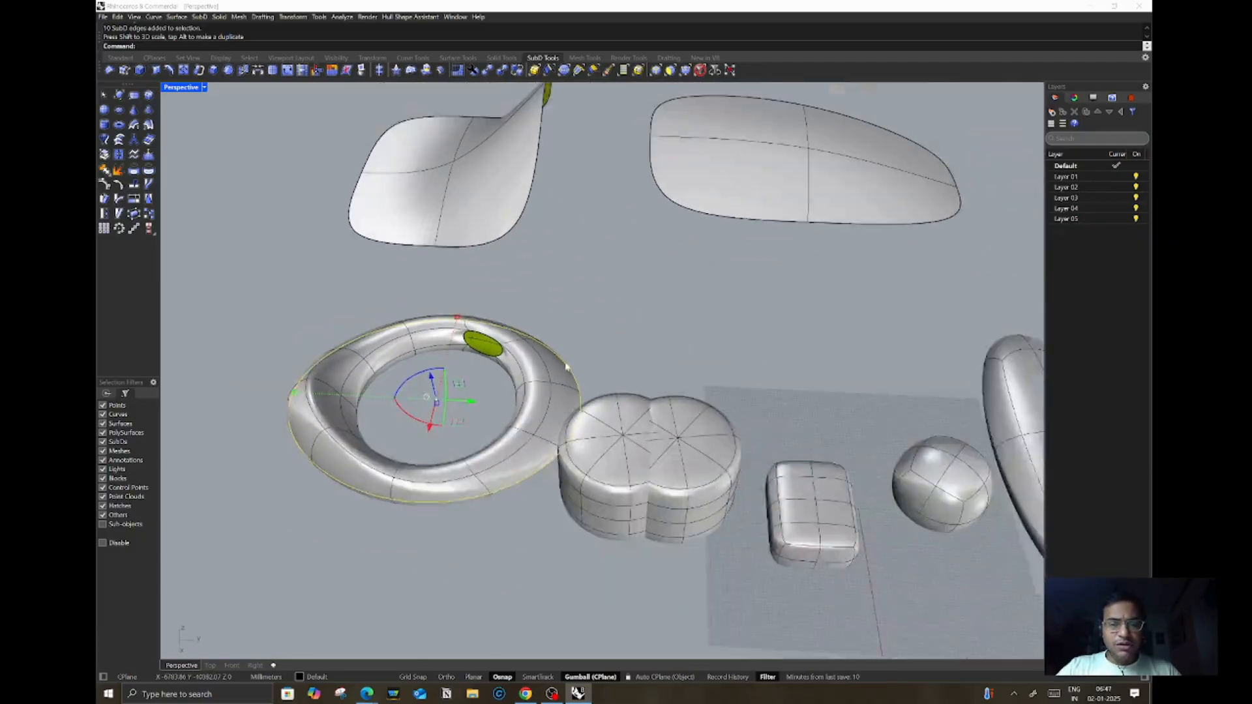
scroll(813, 426, "up", 3)
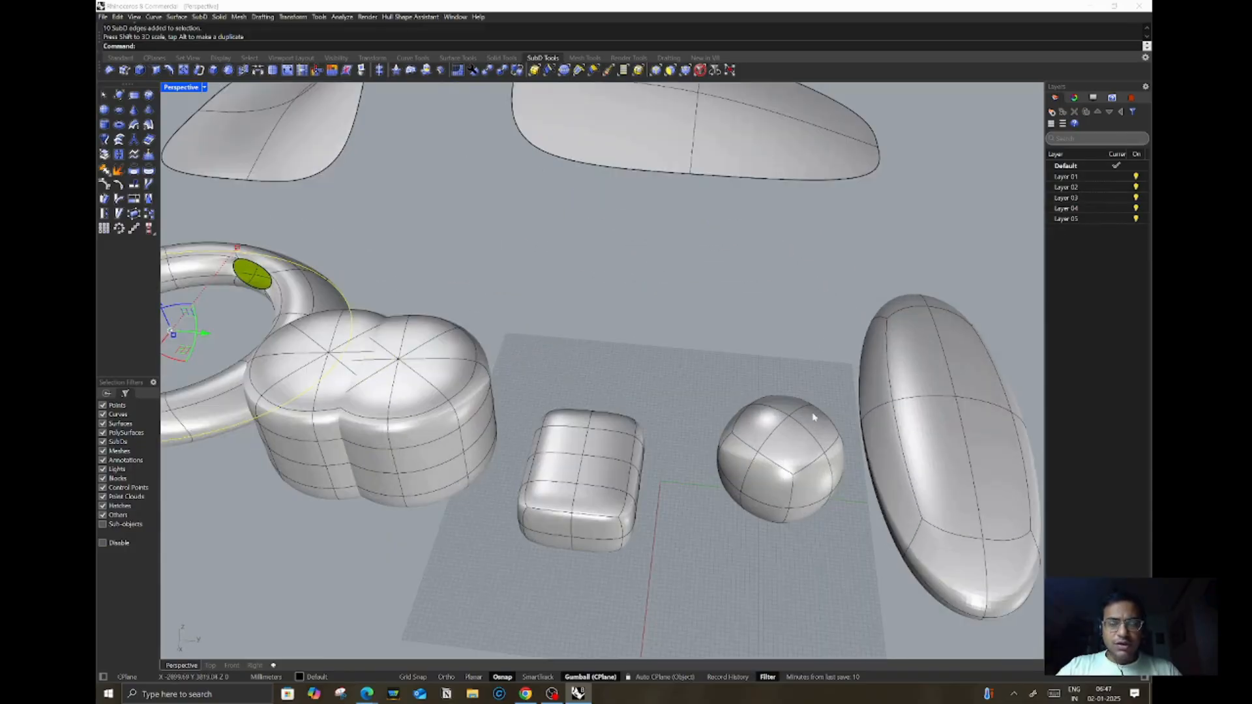
right_click_drag(801, 464, 819, 428)
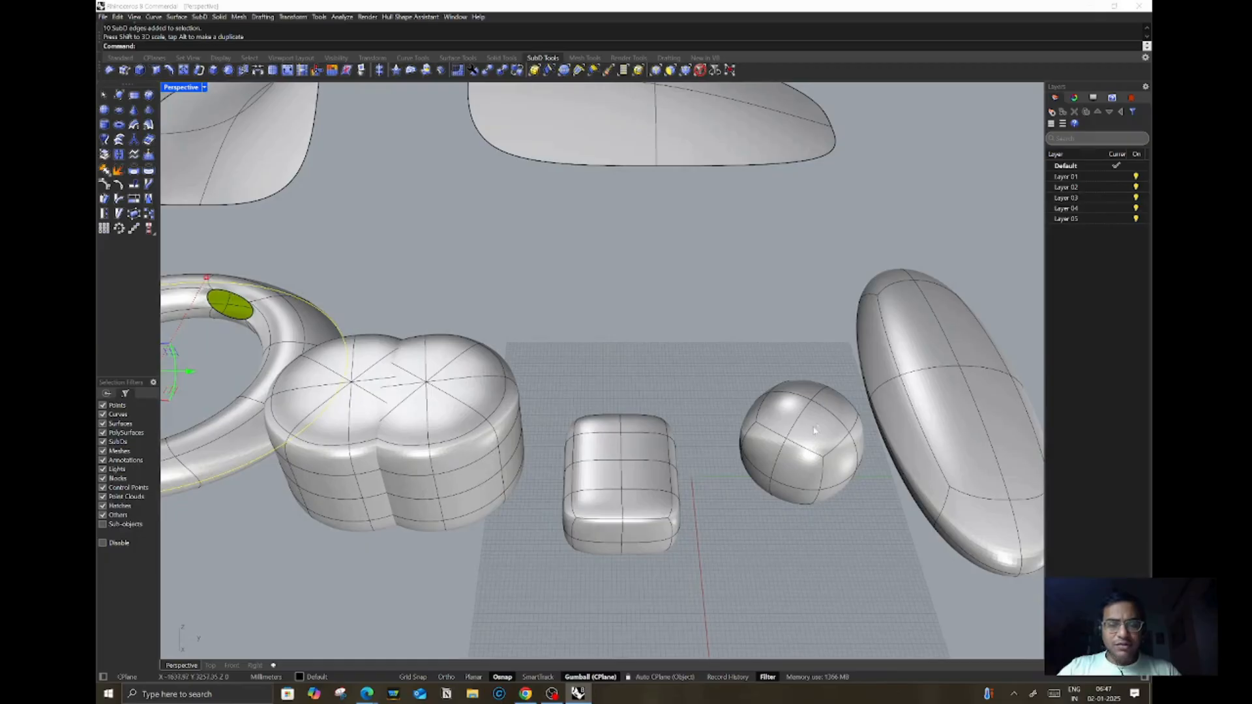
Step: Select a face on top of the sphere and pull it upward with the gizmo into a peak
left_click(820, 427, "ctrl+shift")
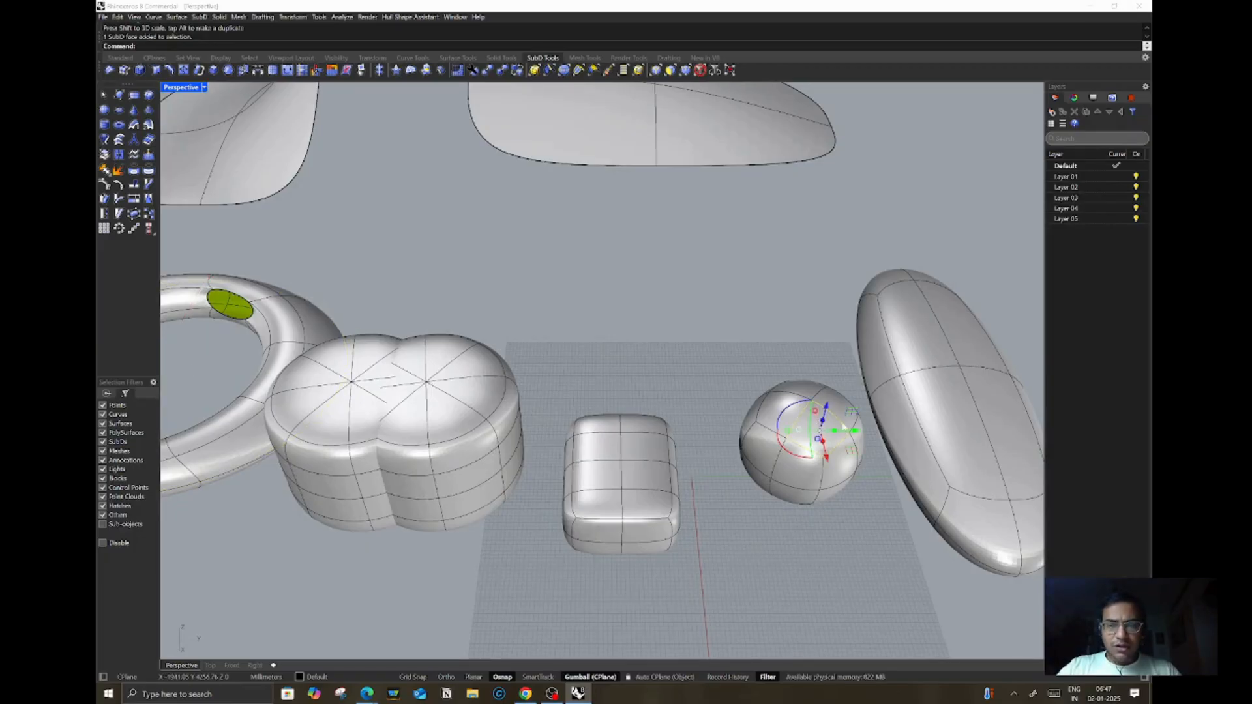
left_click_drag(832, 399, 839, 355)
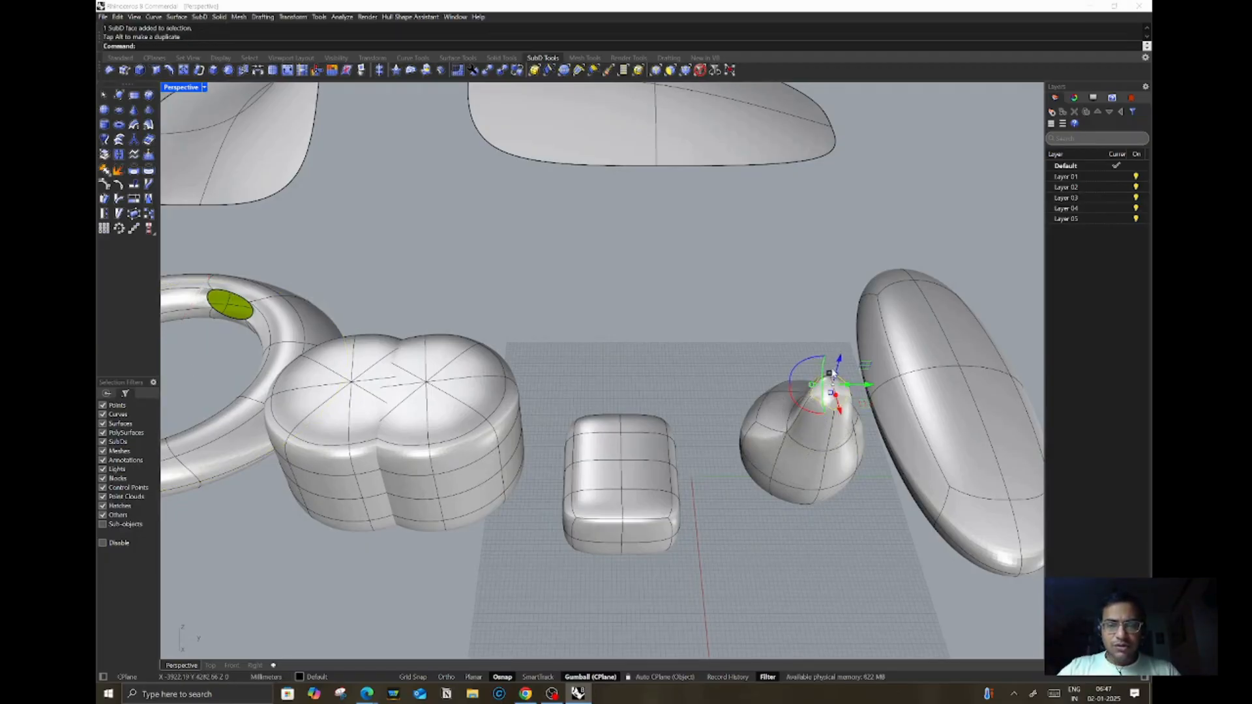
right_click_drag(816, 381, 629, 427)
key("Escape")
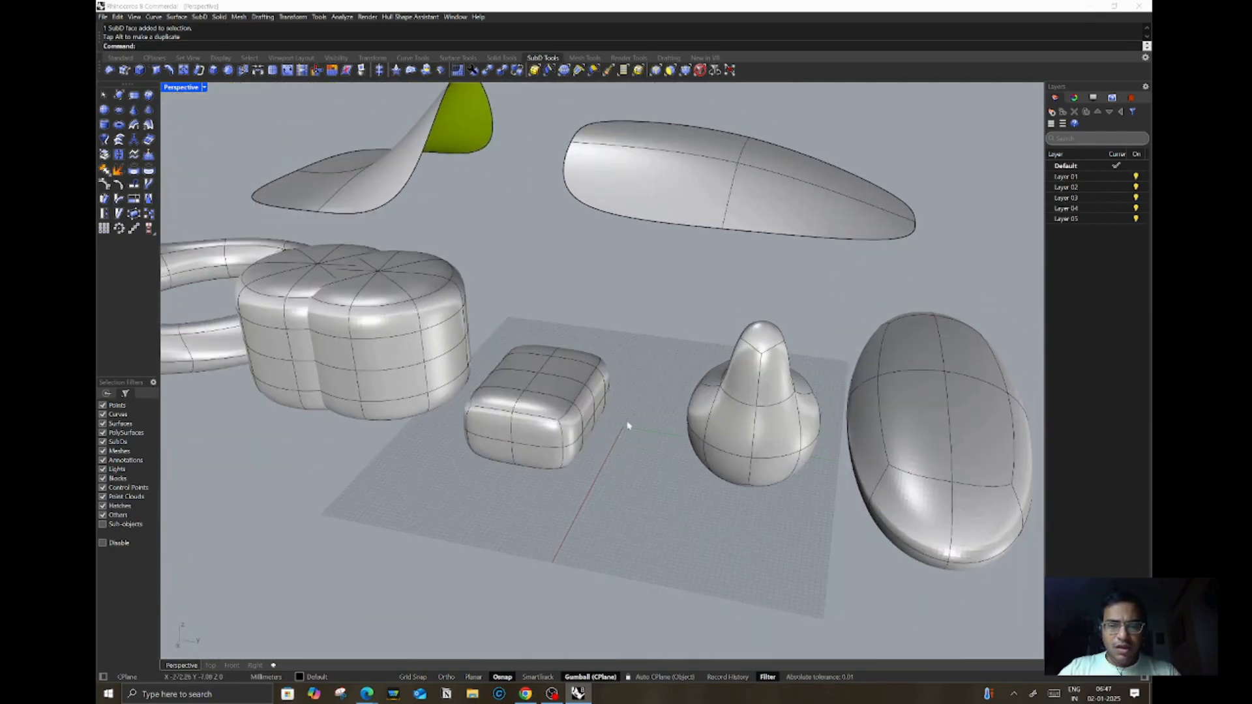
Step: Select a side face of the rounded box and pull it outward toward the sphere
left_click(585, 409, "ctrl+shift")
left_click_drag(610, 415, 663, 417)
key("Escape")
Step: Select the end face of the box's new extension and pull it upward with the gizmo
right_click_drag(638, 357, 639, 381)
left_click(701, 399, "ctrl+shift")
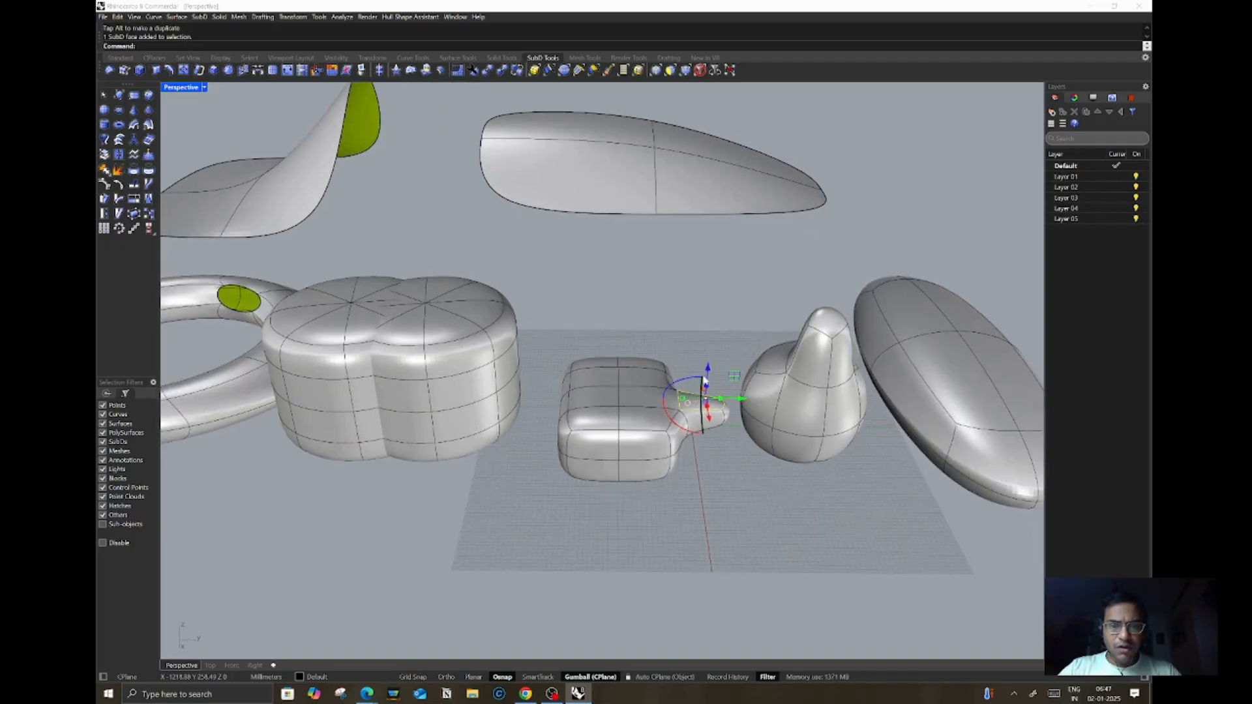
left_click_drag(705, 331, 709, 312)
right_click_drag(754, 432, 724, 328)
scroll(709, 347, "up", 4)
Step: Select faces on the box's raised end and adjust them slightly with the gizmo
left_click(703, 351)
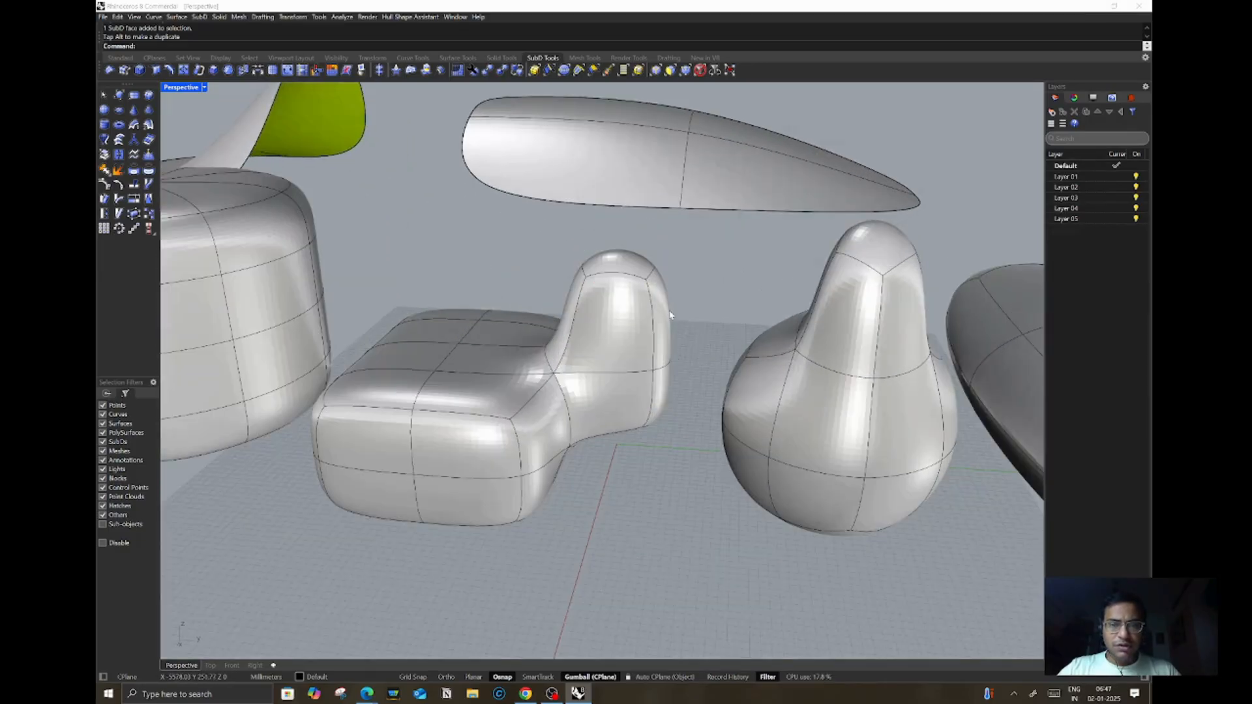
left_click(663, 320, "ctrl+shift")
right_click_drag(718, 326, 481, 385)
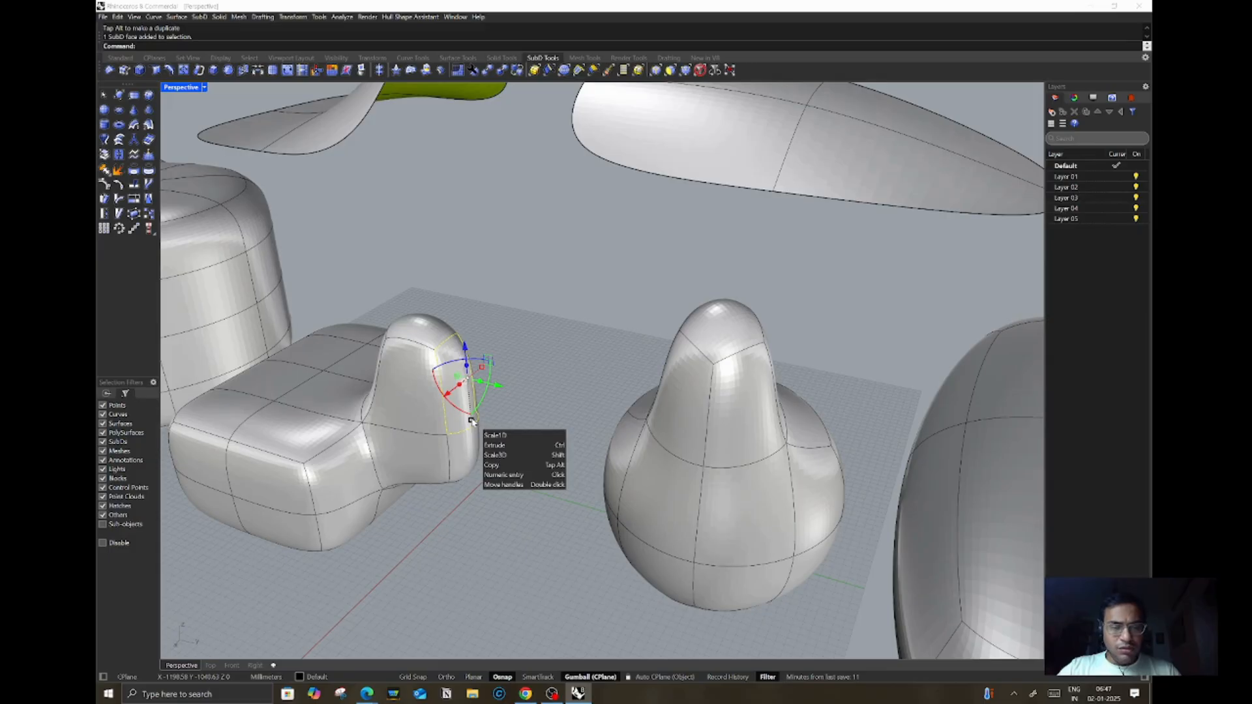
left_click_drag(473, 421, 471, 398, "shift")
left_click(527, 332)
scroll(482, 384, "up", 2)
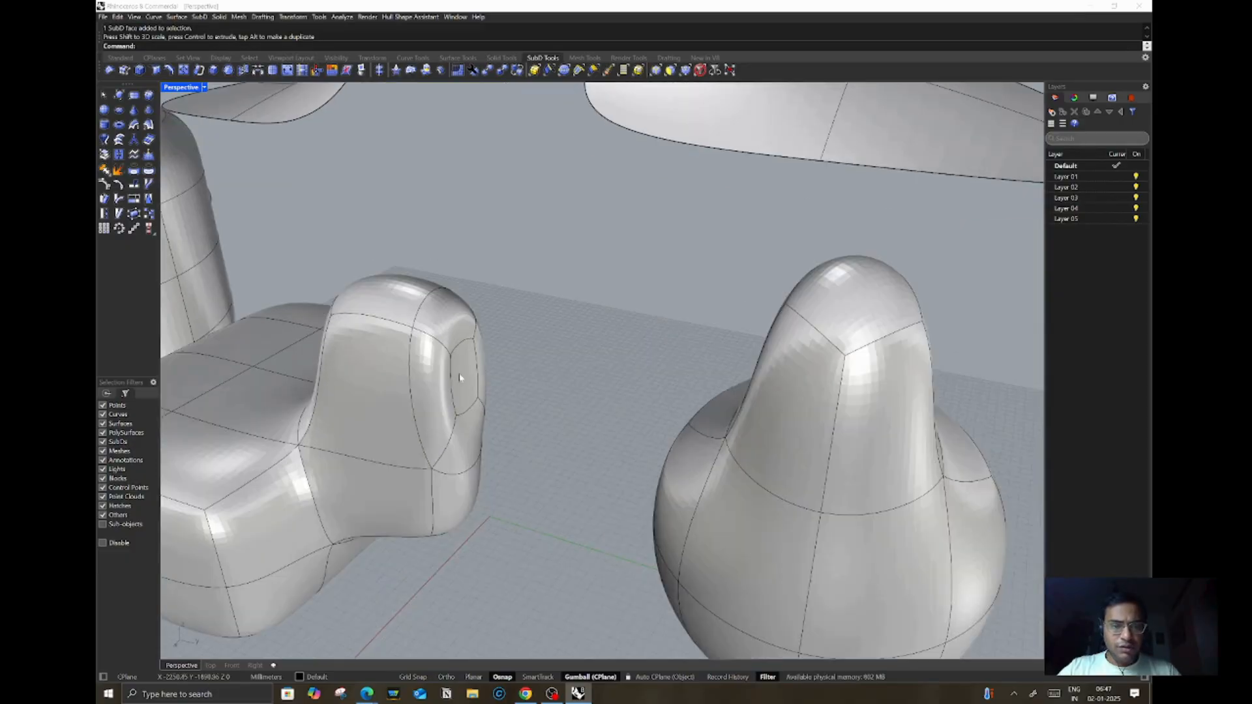
left_click(483, 383, "ctrl+shift")
left_click_drag(481, 385, 474, 382, "ctrl")
scroll(564, 304, "down", 6)
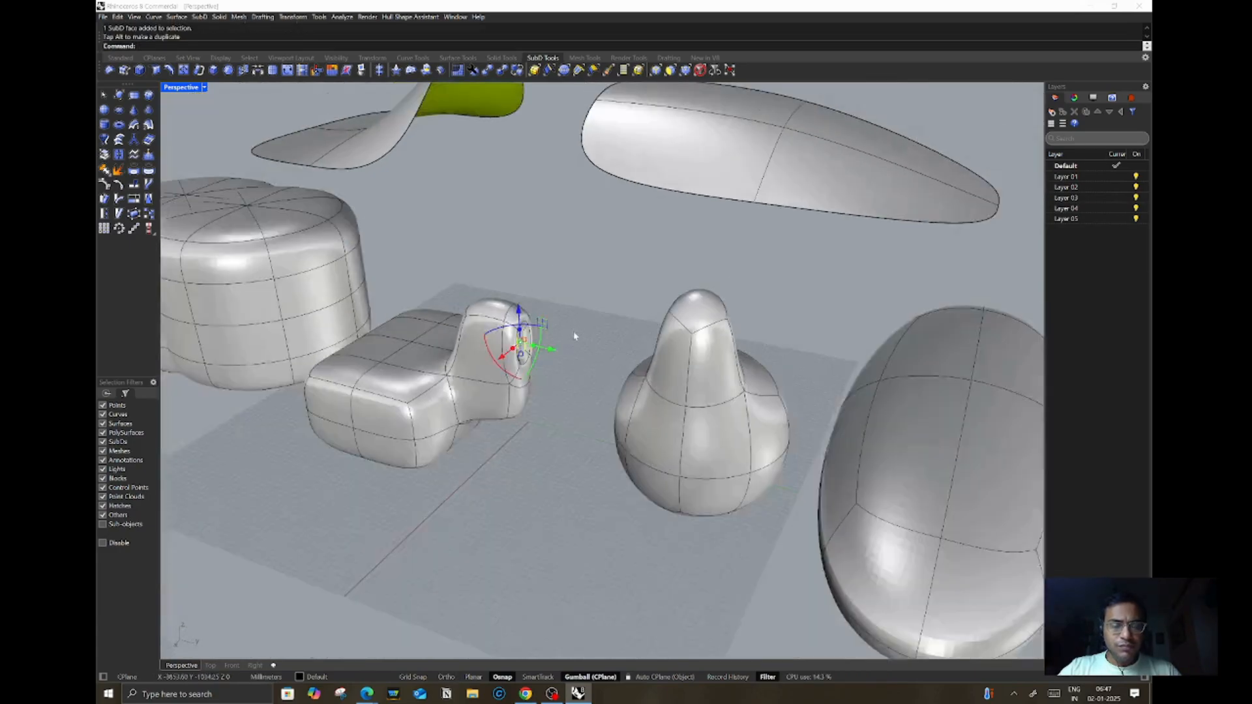
right_click_drag(563, 325, 628, 336)
scroll(628, 335, "down", 3)
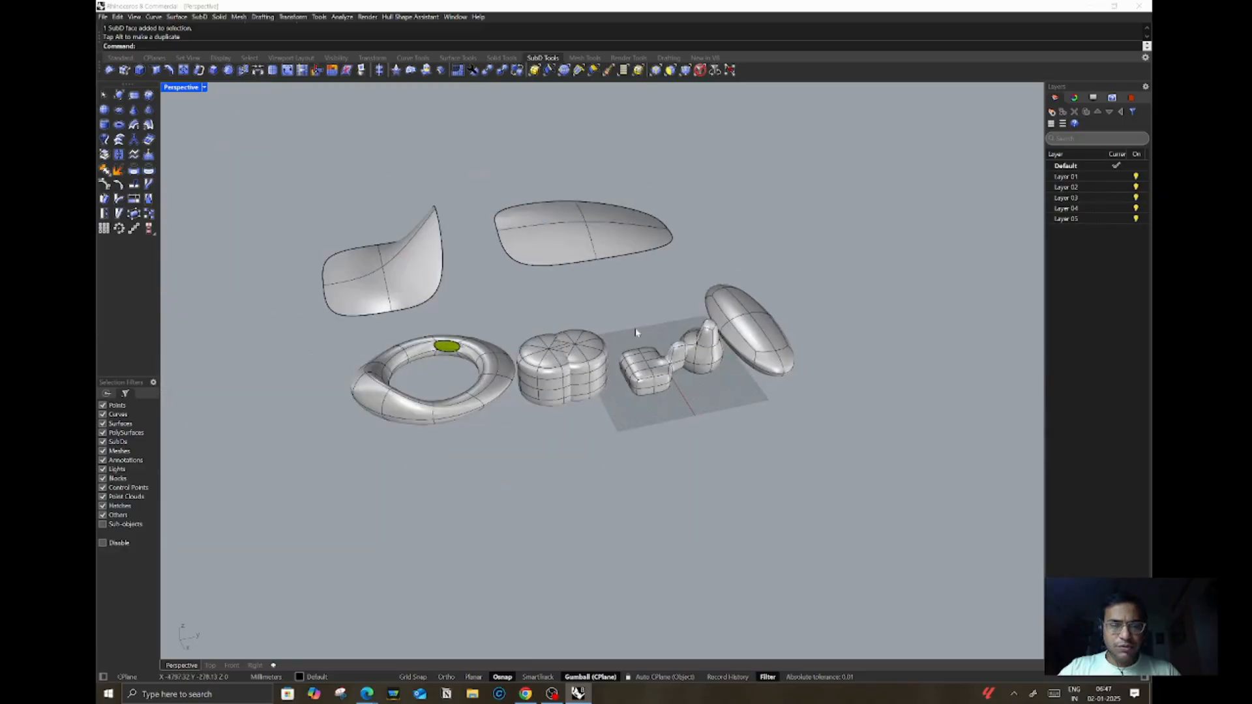
Step: Select a top face of the double cylinder and pull it upward with the gizmo
scroll(554, 355, "up", 5)
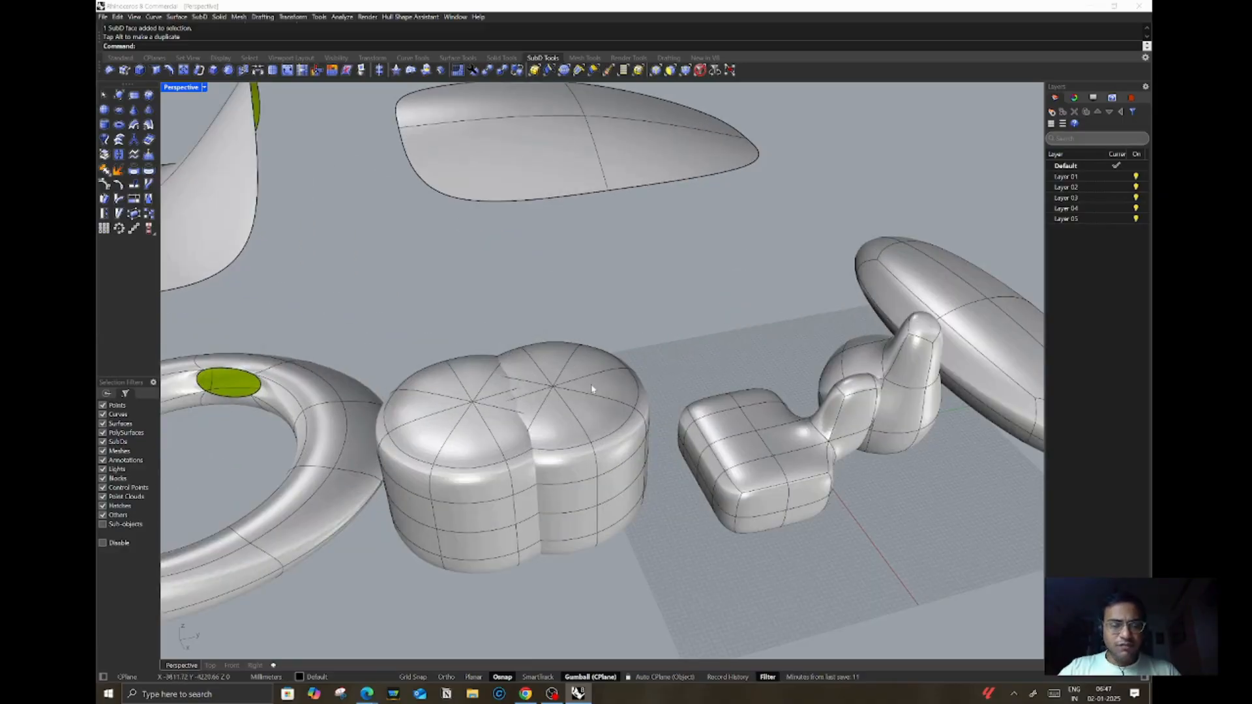
left_click(427, 435, "ctrl+shift")
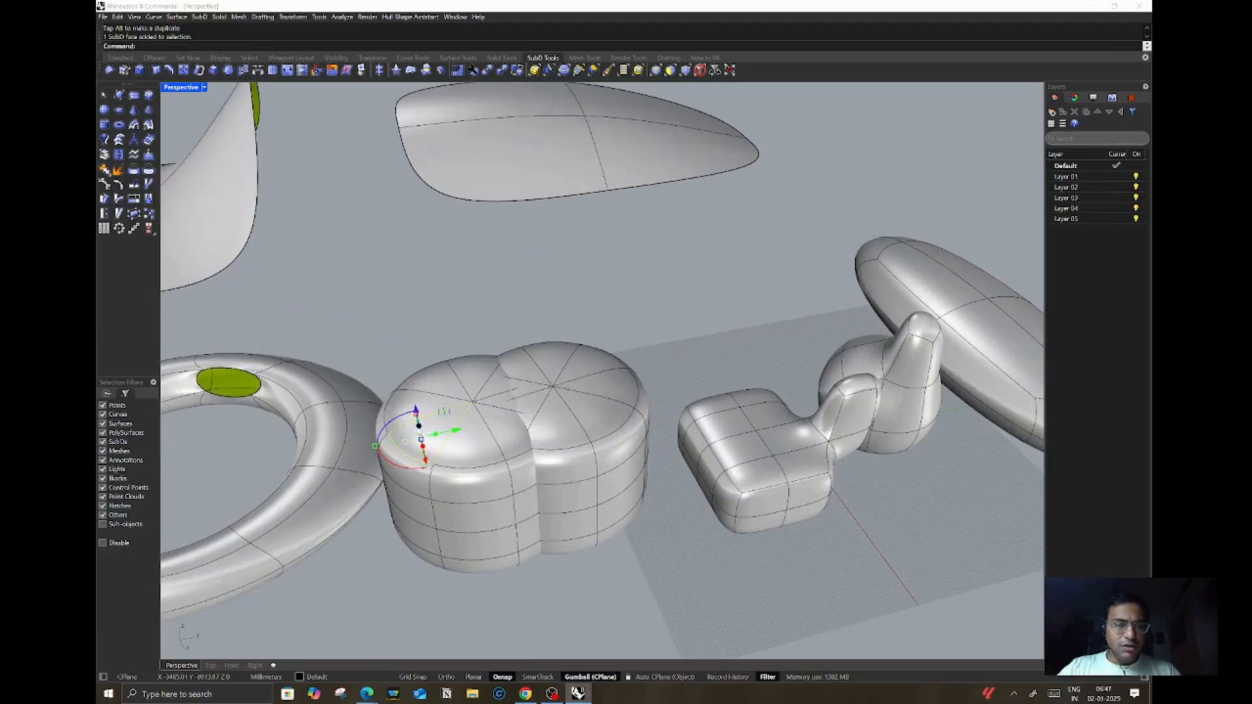
left_click_drag(422, 438, 409, 366)
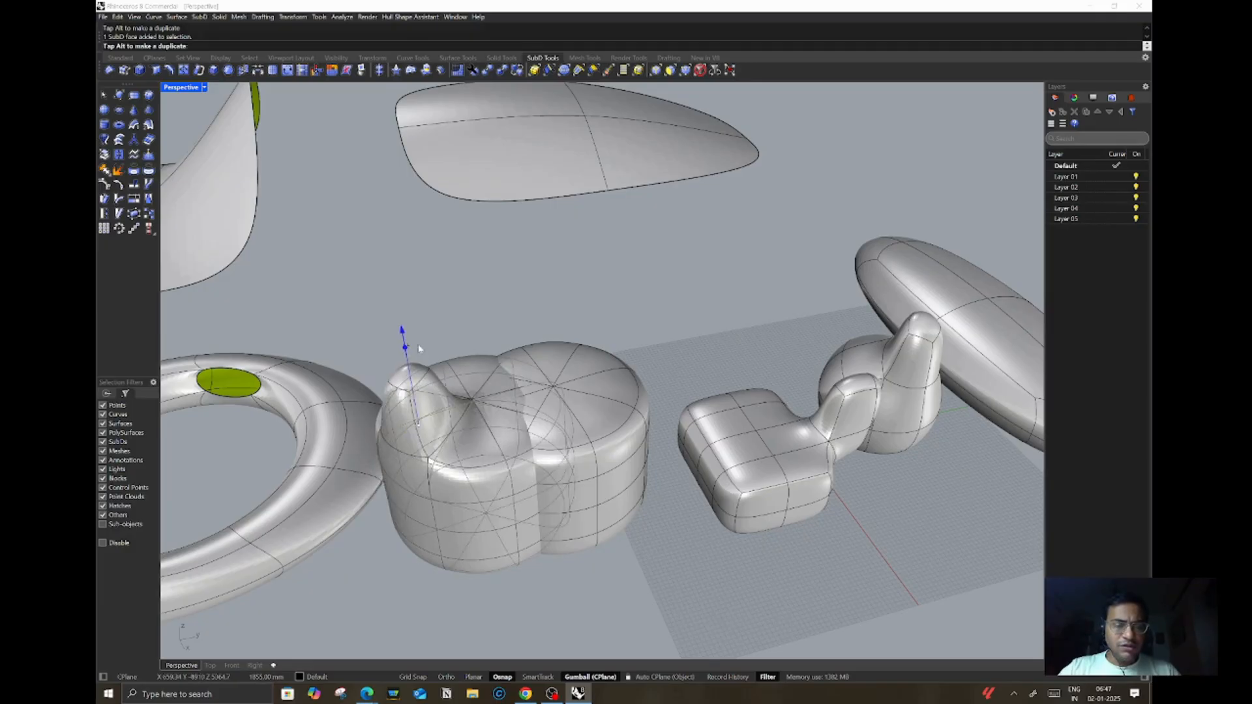
scroll(476, 299, "down", 5)
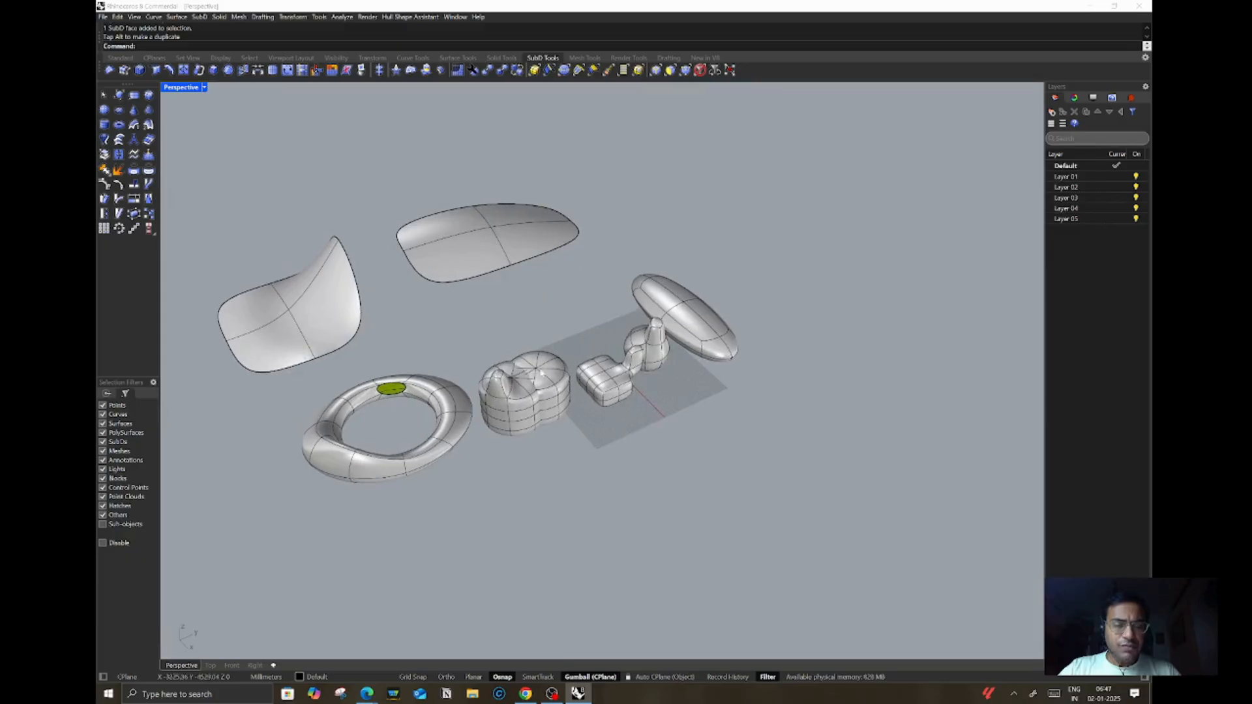
scroll(494, 347, "up", 3)
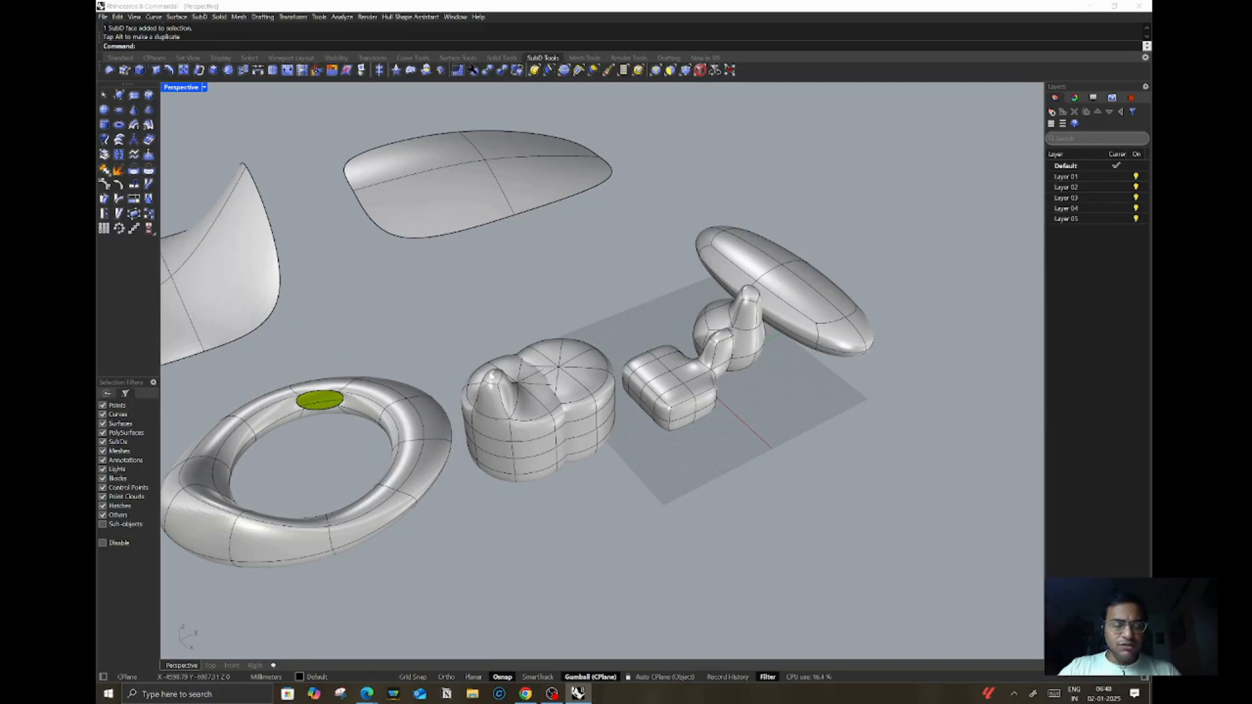
scroll(574, 375, "down", 5)
right_click_drag(607, 414, 521, 396)
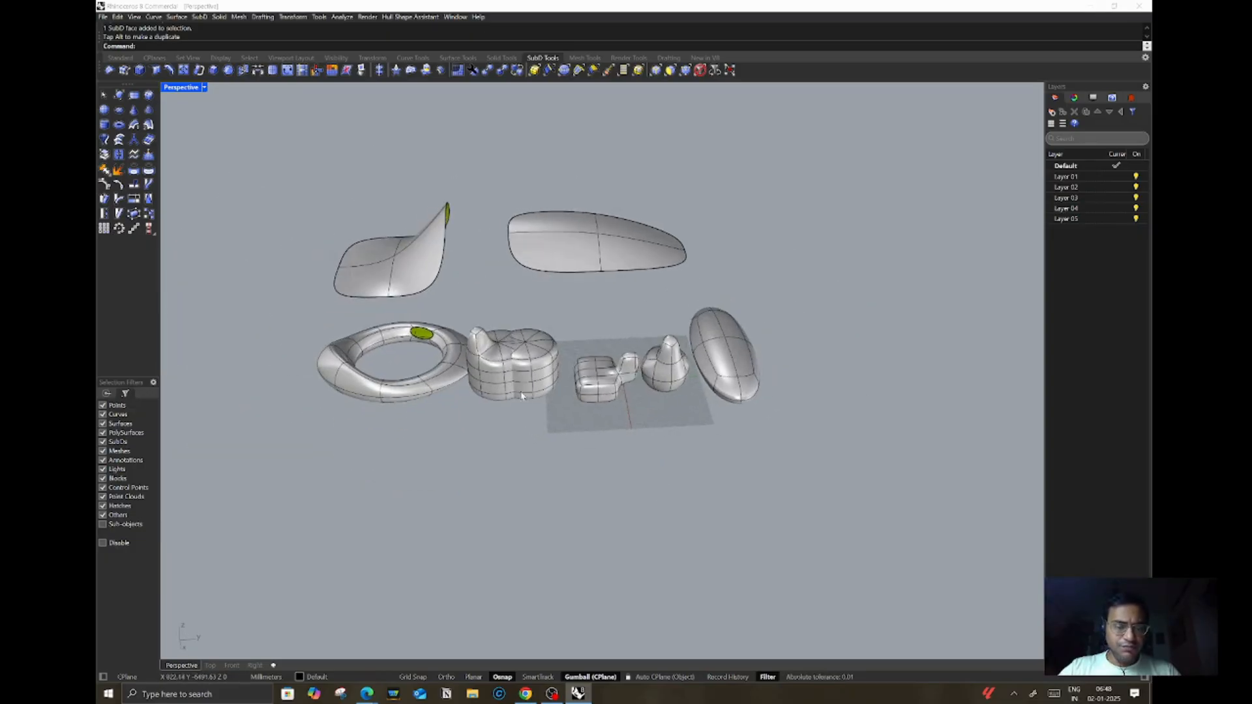
scroll(434, 351, "up", 3)
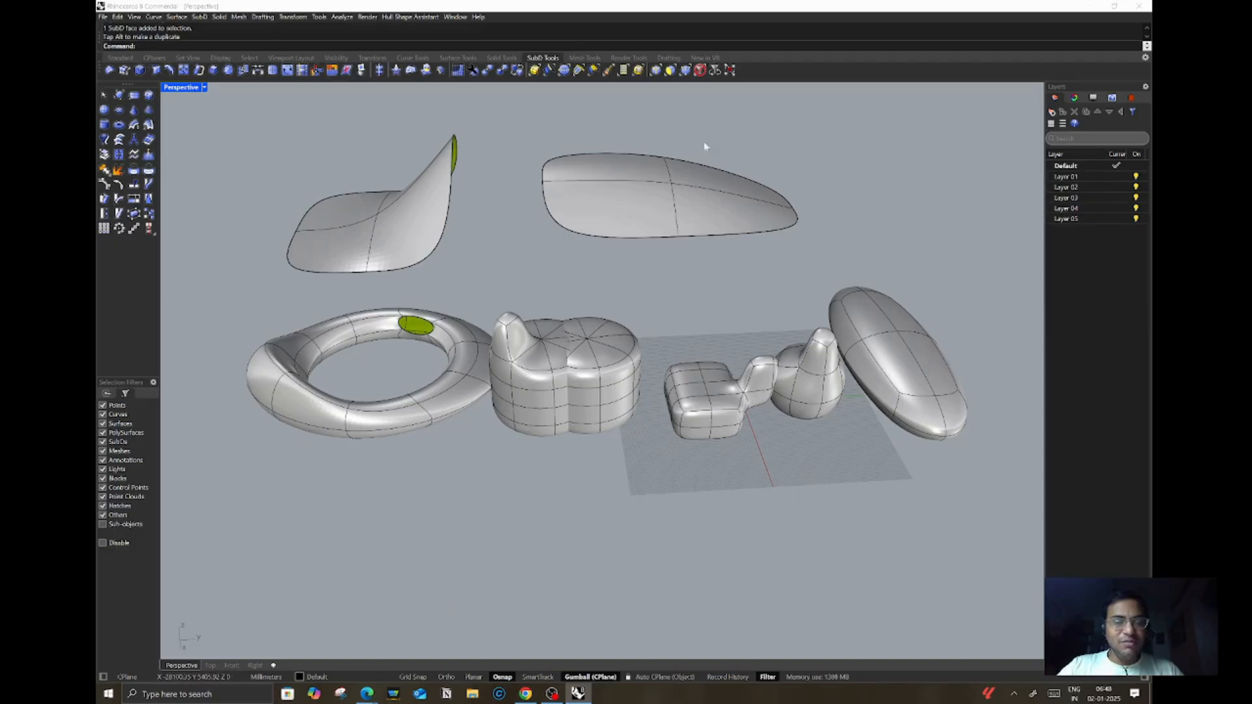
left_click(583, 189)
left_click(660, 287)
left_click(611, 359)
left_click(700, 296)
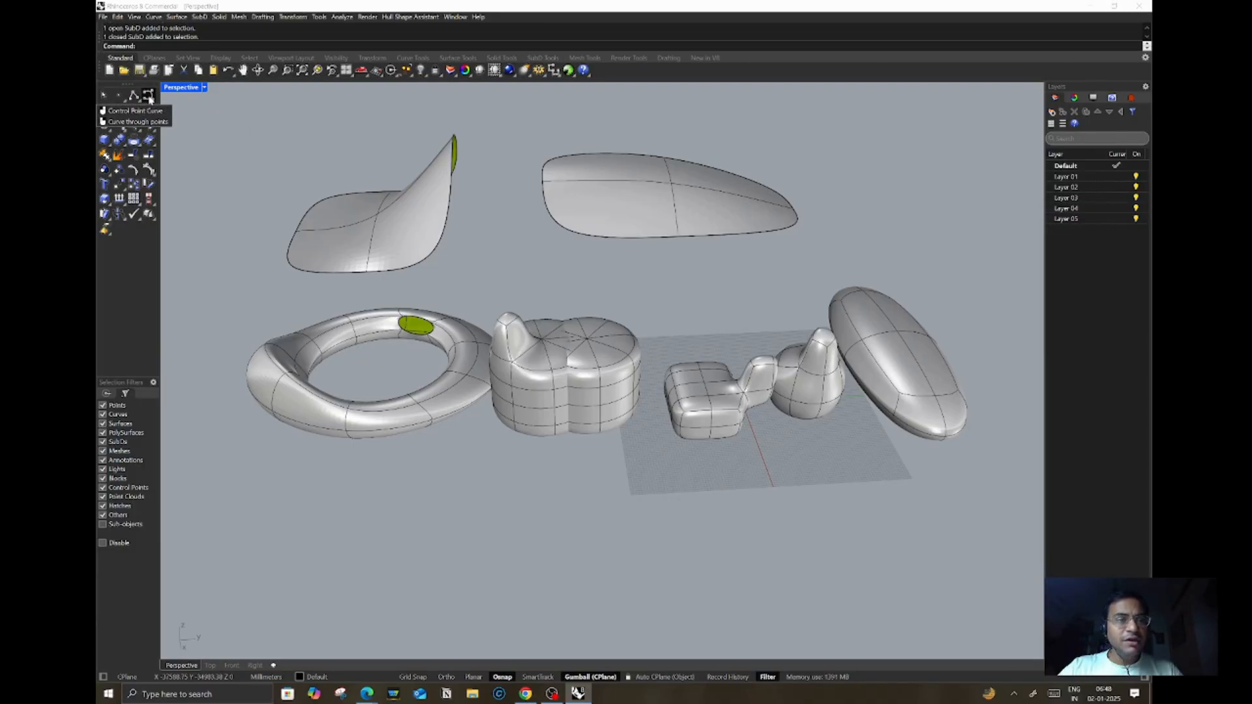
Step: Draw a closed SubD-friendly control point curve with nine points above the grid, then select it
left_click(148, 96)
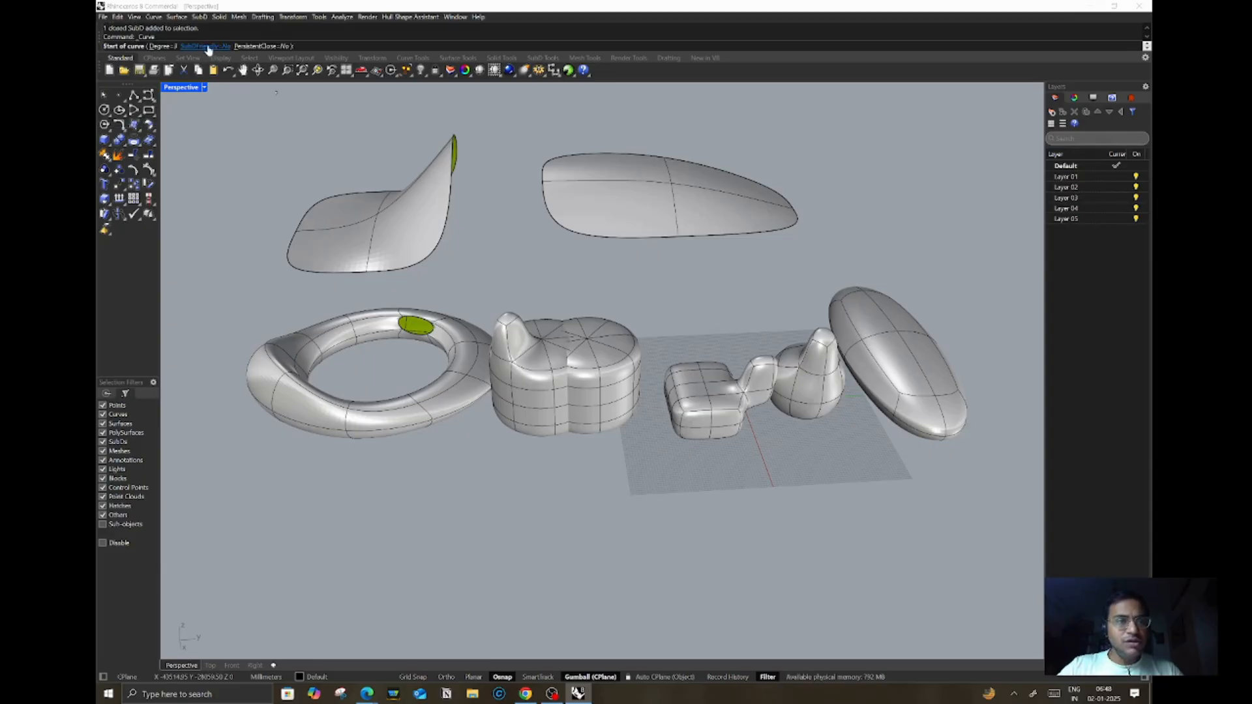
left_click(206, 47)
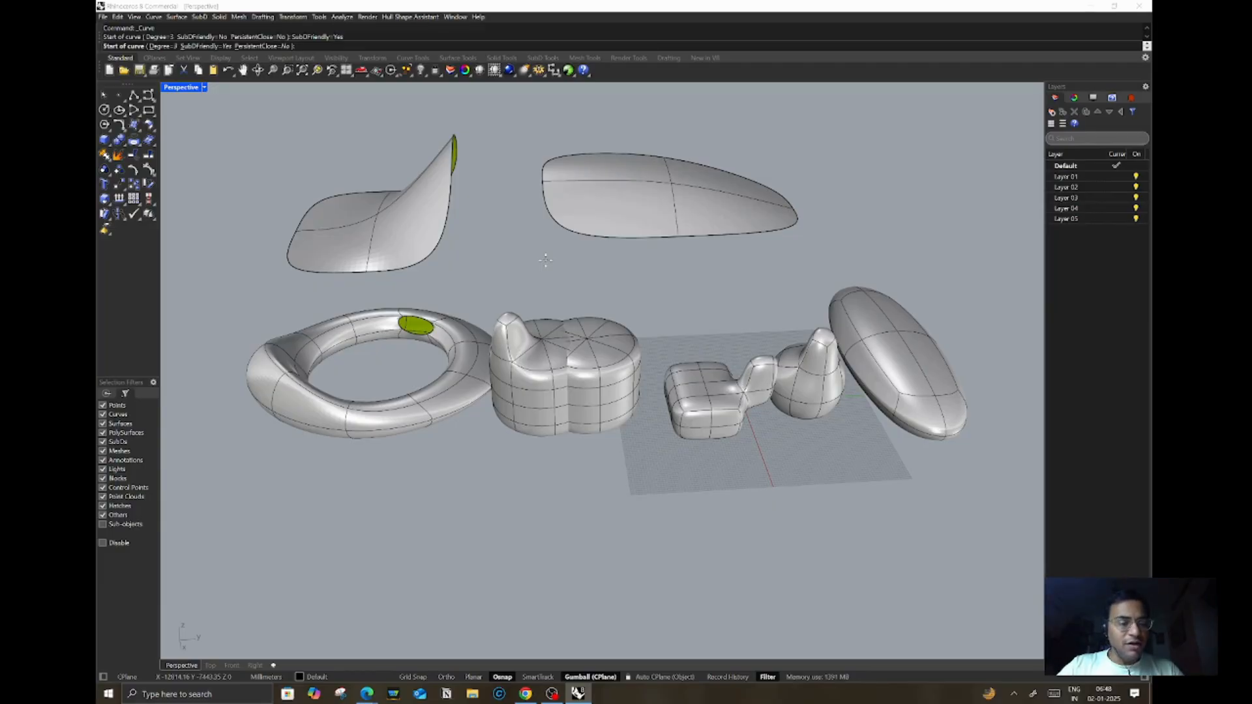
left_click(718, 306)
left_click(675, 294)
left_click(714, 275)
left_click(748, 276)
left_click(788, 284)
left_click(793, 301)
left_click(772, 312)
left_click(746, 315)
left_click(725, 311)
key("Return")
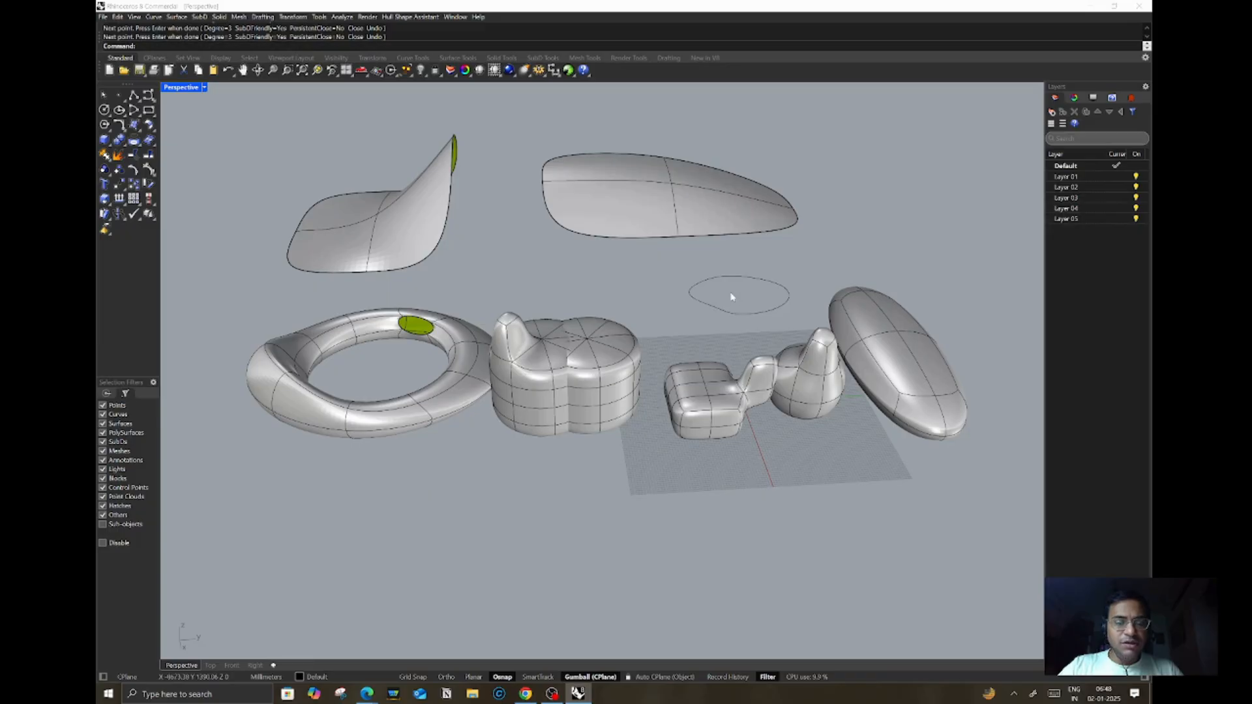
left_click(736, 281)
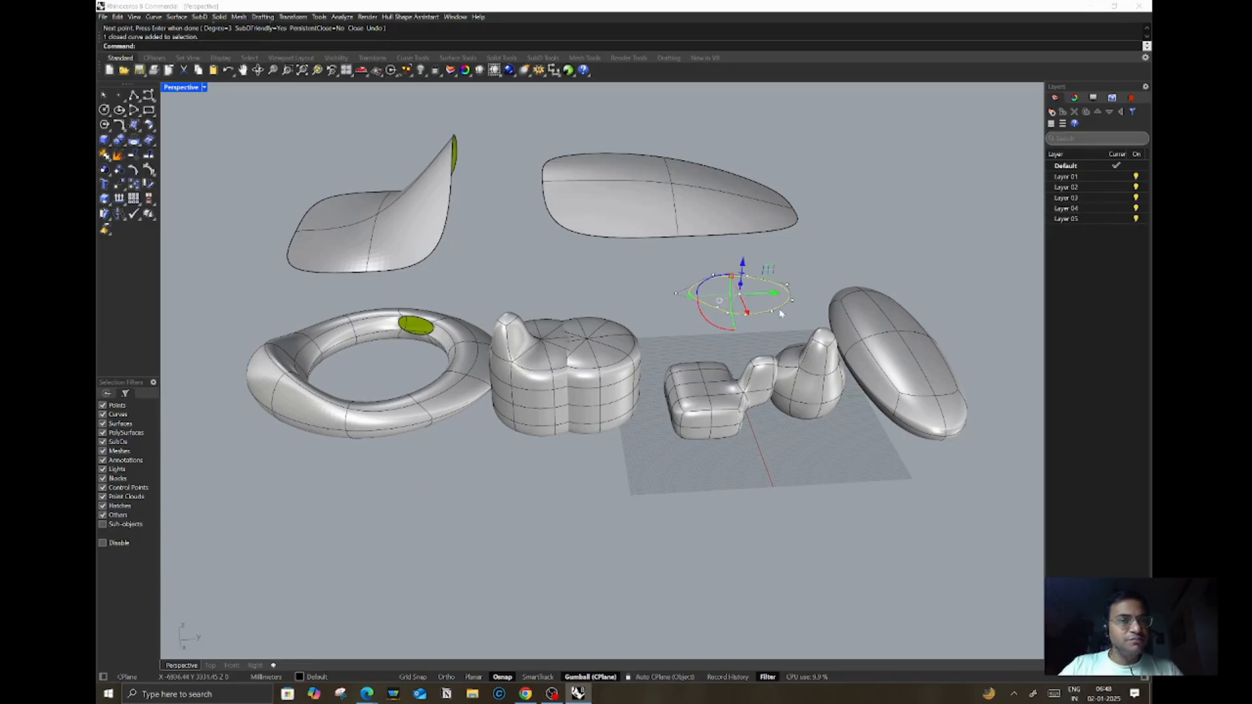